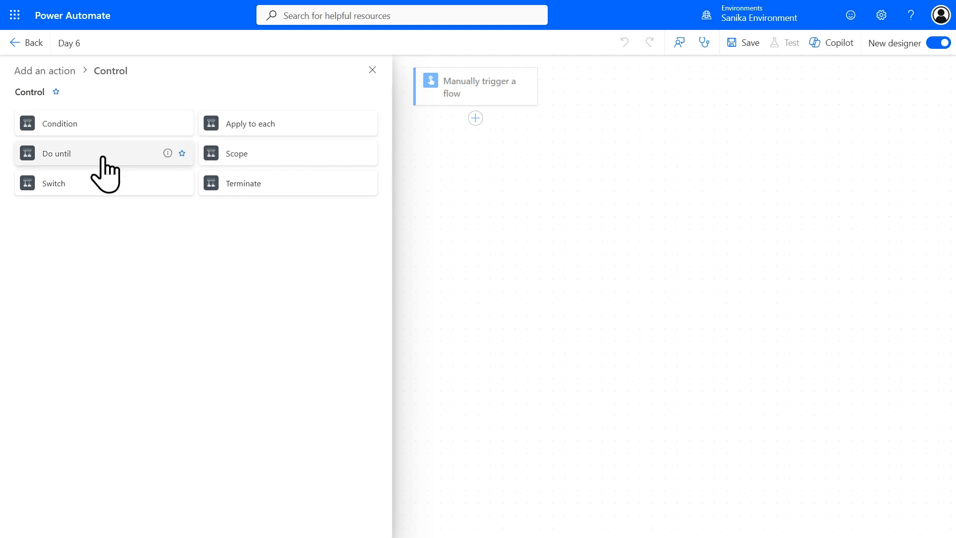
Add a Do until loop after the manual trigger
{"action": "left_click", "coordinate": [104, 172]}
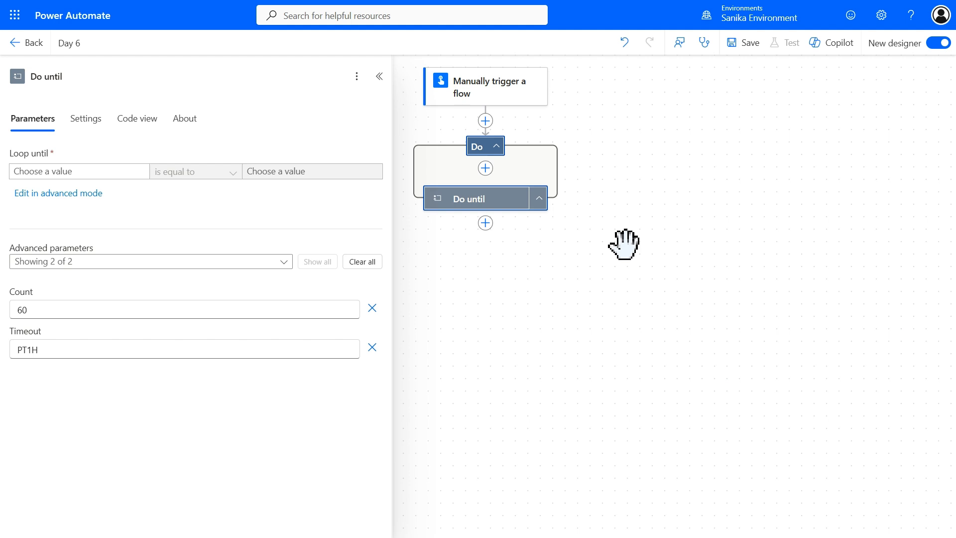
{"action": "left_click", "coordinate": [80, 171]}
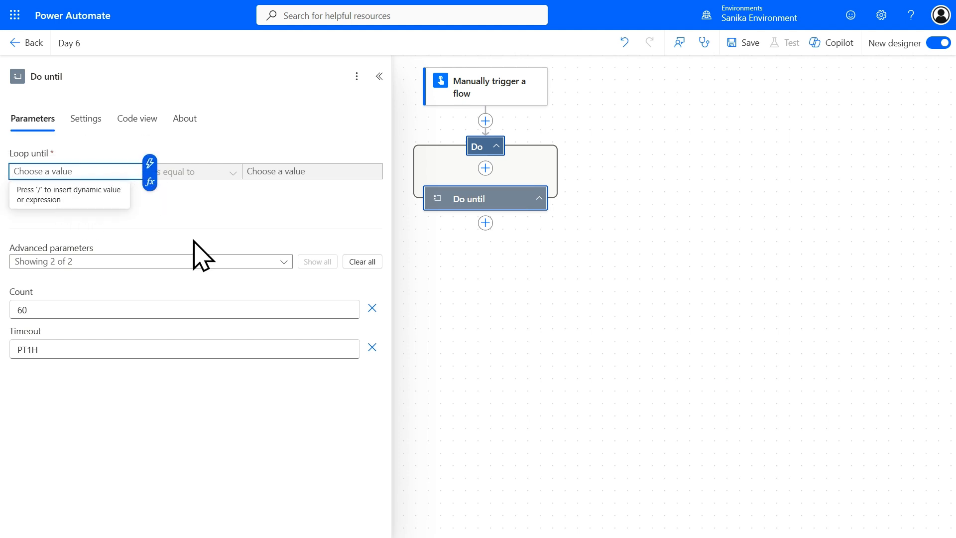
{"action": "left_click", "coordinate": [256, 211]}
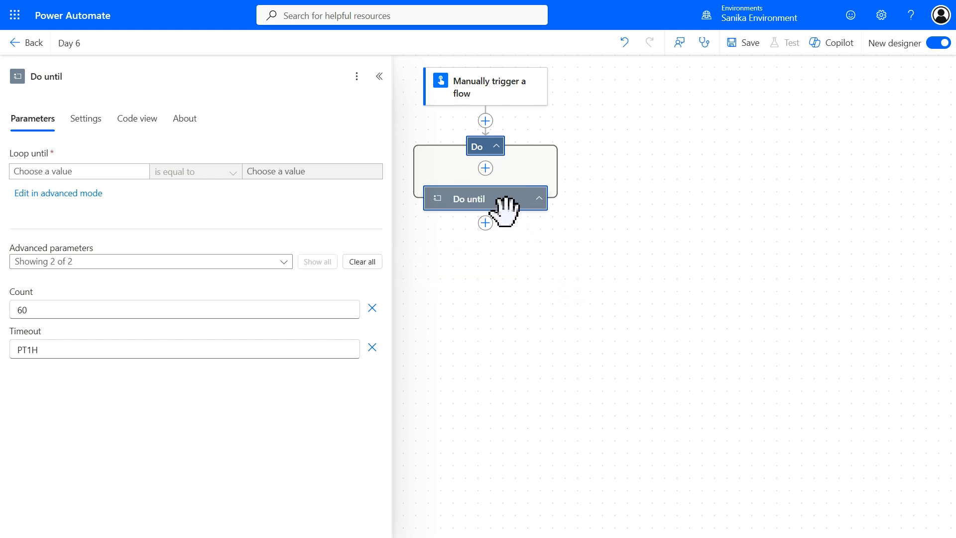
Insert an Initialize variable action between the manual trigger and the Do until loop
{"action": "left_click", "coordinate": [486, 121]}
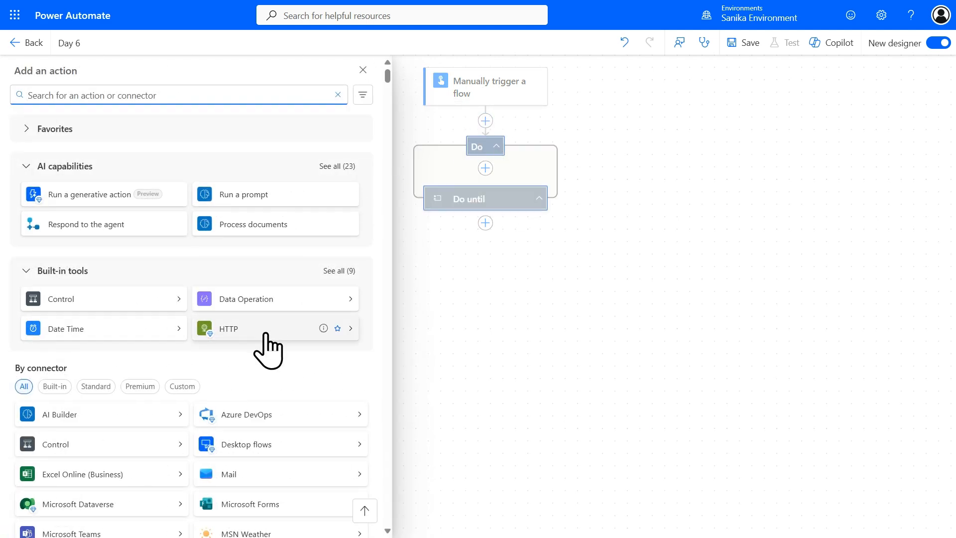
{"action": "scroll", "coordinate": [267, 349], "scroll_direction": "down", "scroll_amount": 8}
{"action": "scroll", "coordinate": [267, 319], "scroll_direction": "down", "scroll_amount": 3}
{"action": "scroll", "coordinate": [266, 299], "scroll_direction": "up", "scroll_amount": 15}
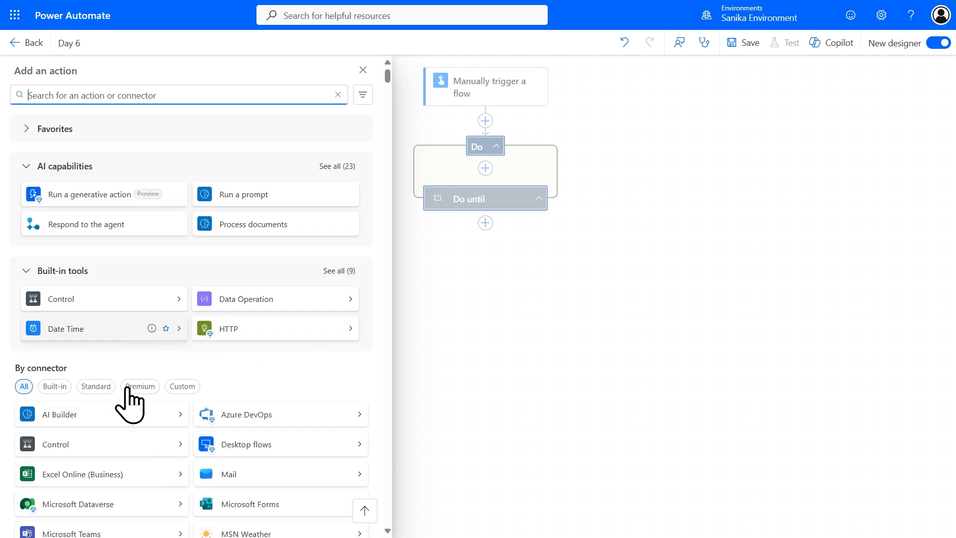
{"action": "left_click", "coordinate": [55, 387]}
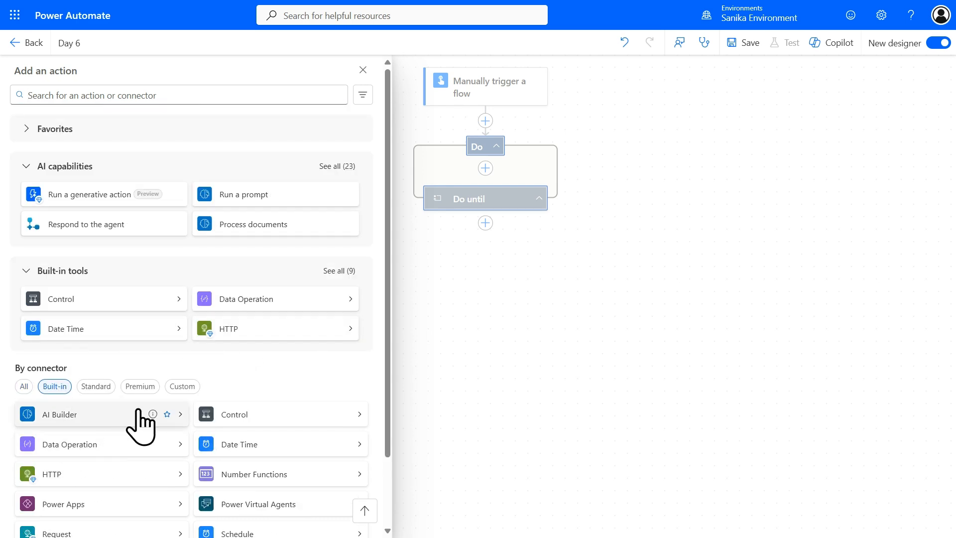
{"action": "scroll", "coordinate": [252, 380], "scroll_direction": "down", "scroll_amount": 2}
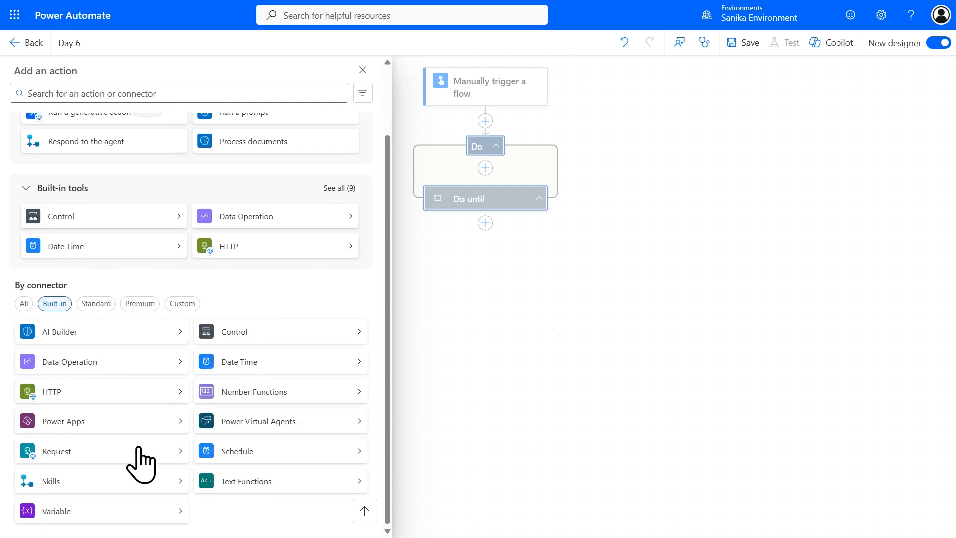
{"action": "left_click", "coordinate": [109, 513]}
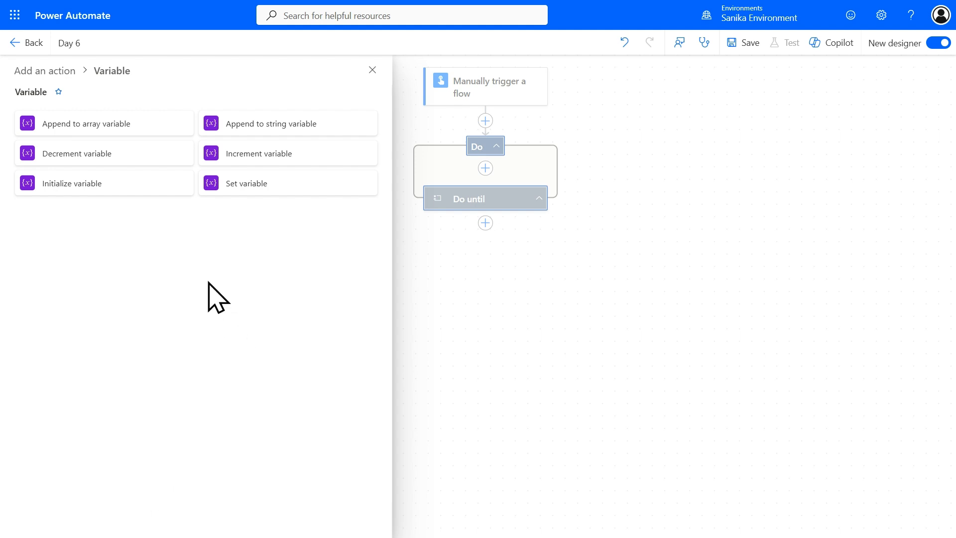
{"action": "left_click", "coordinate": [127, 189]}
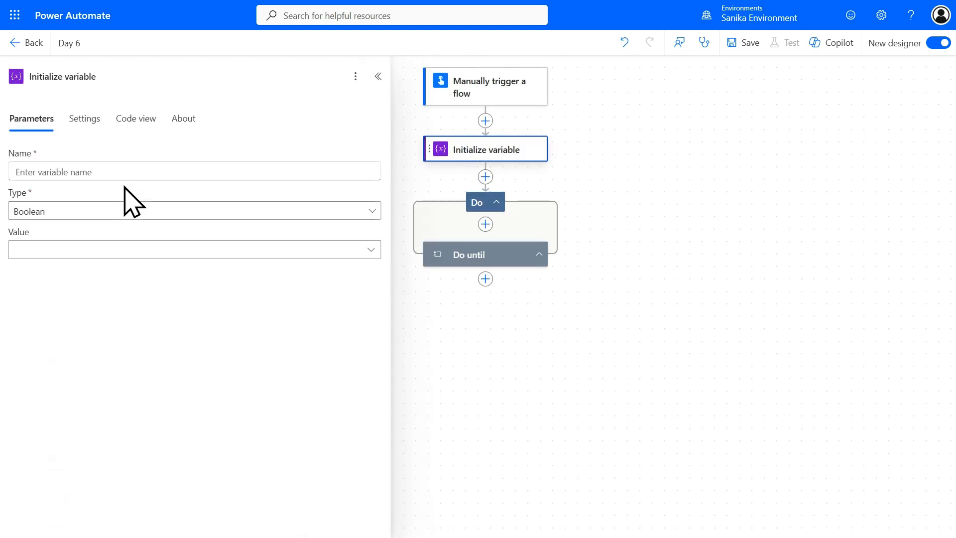
Name the variable Var_Dountil, choose the Integer type and set its initial value to 0
{"action": "left_click", "coordinate": [136, 171]}
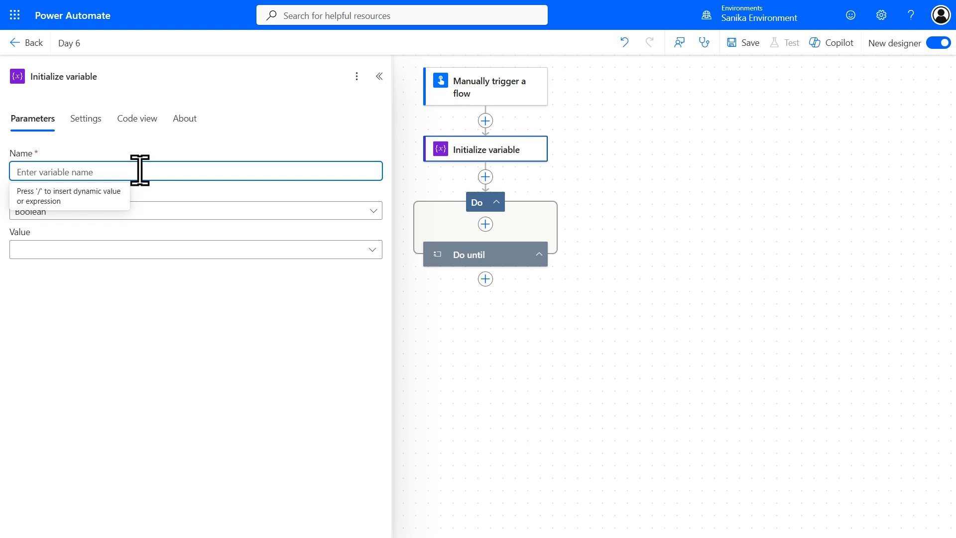
{"action": "type", "text": "Var"}
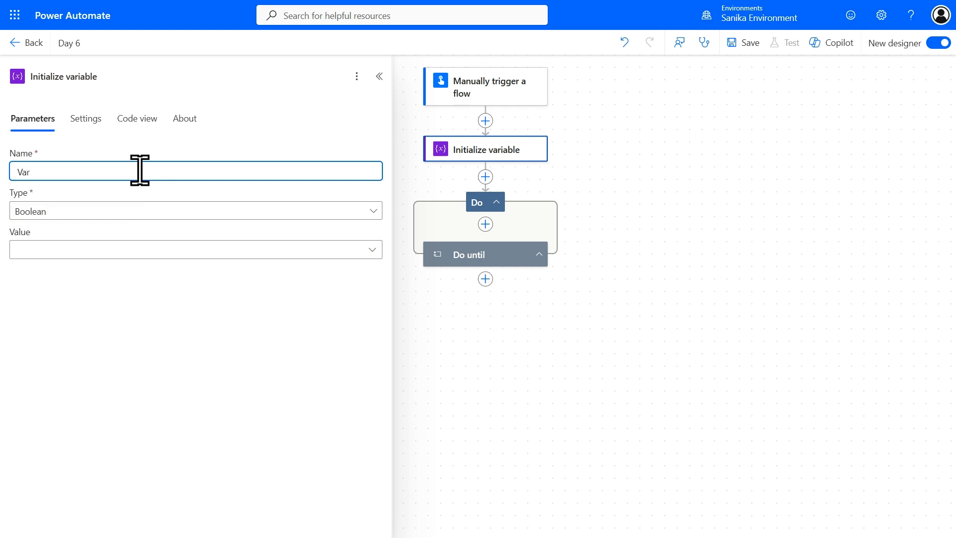
{"action": "type", "text": "_Dountil"}
{"action": "left_click", "coordinate": [202, 211]}
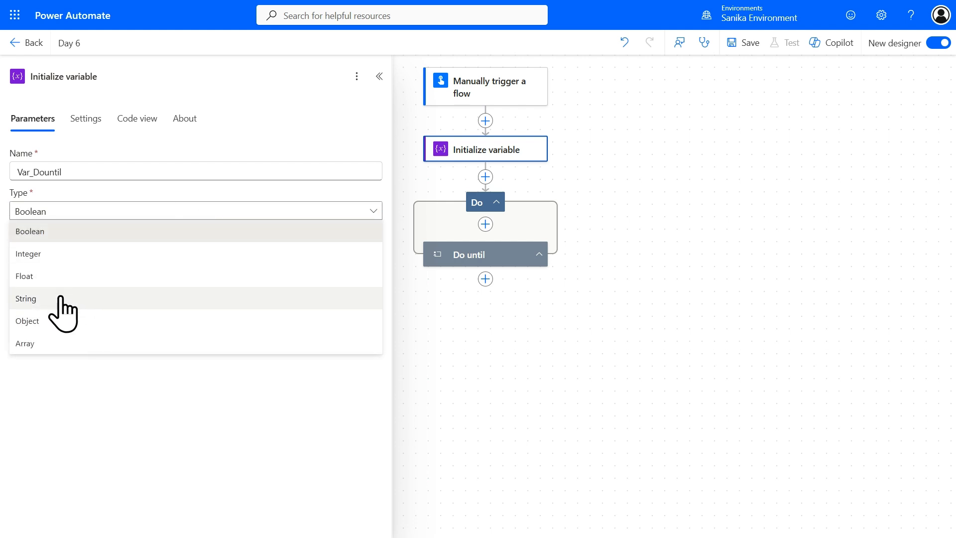
{"action": "left_click", "coordinate": [74, 254]}
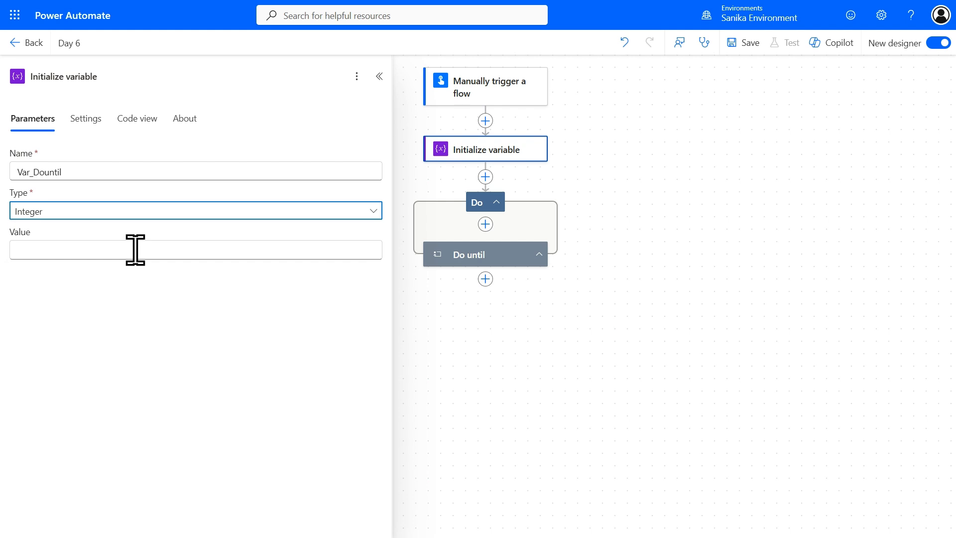
{"action": "left_click", "coordinate": [135, 250]}
{"action": "type", "text": "0"}
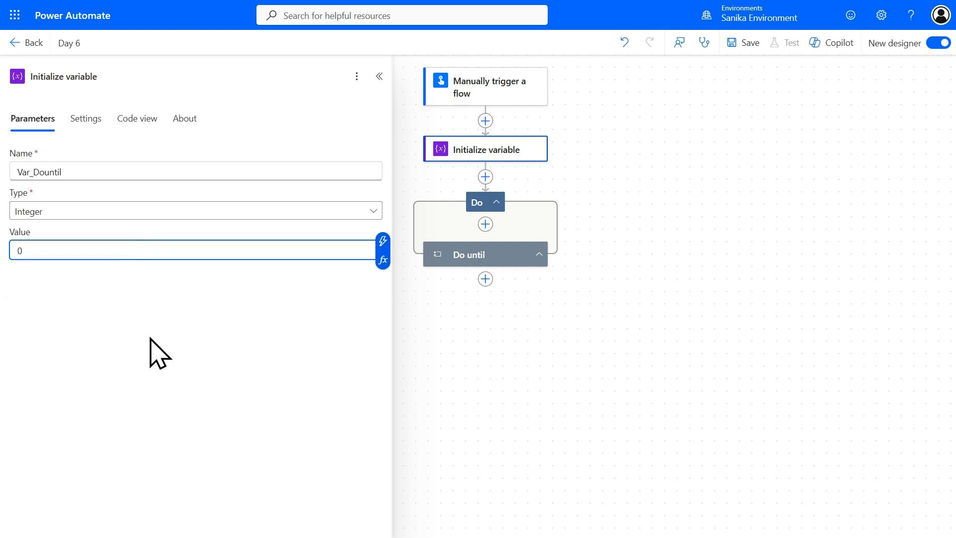
{"action": "left_click", "coordinate": [142, 346]}
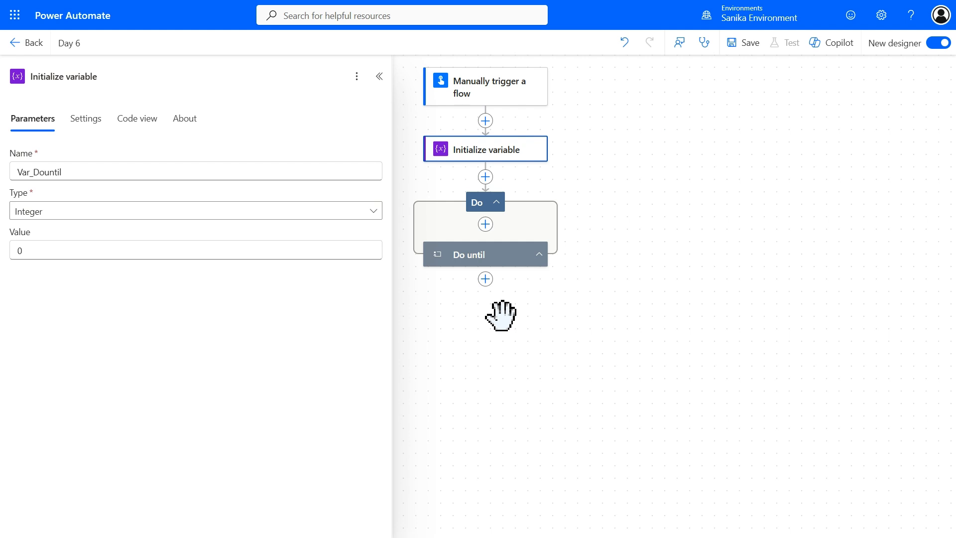
Add an Increment variable action inside the Do until loop
{"action": "left_click", "coordinate": [486, 224]}
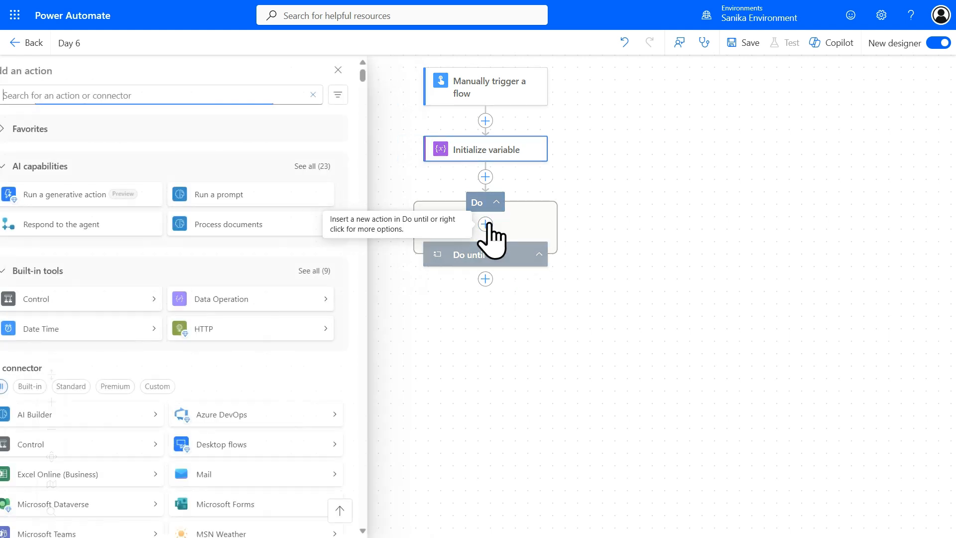
{"action": "left_click", "coordinate": [38, 389]}
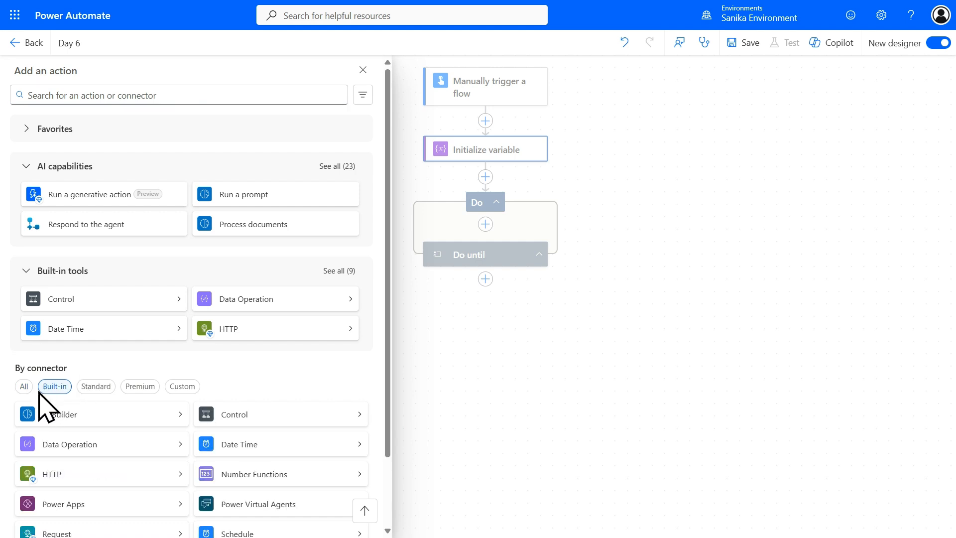
{"action": "scroll", "coordinate": [120, 498], "scroll_direction": "down", "scroll_amount": 3}
{"action": "left_click", "coordinate": [113, 511]}
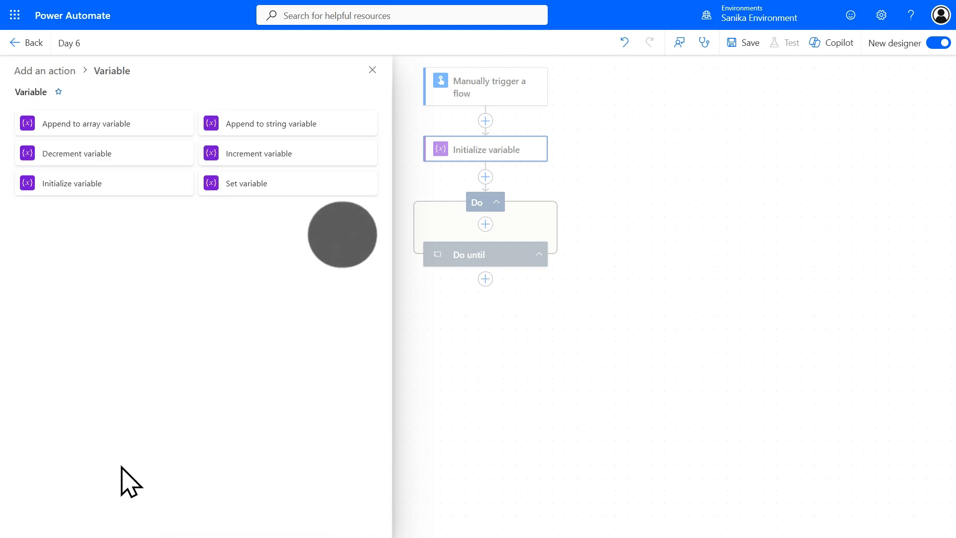
{"action": "left_click", "coordinate": [267, 153]}
Configure the increment action to increase Var_Dountil by 1
{"action": "left_click", "coordinate": [148, 176]}
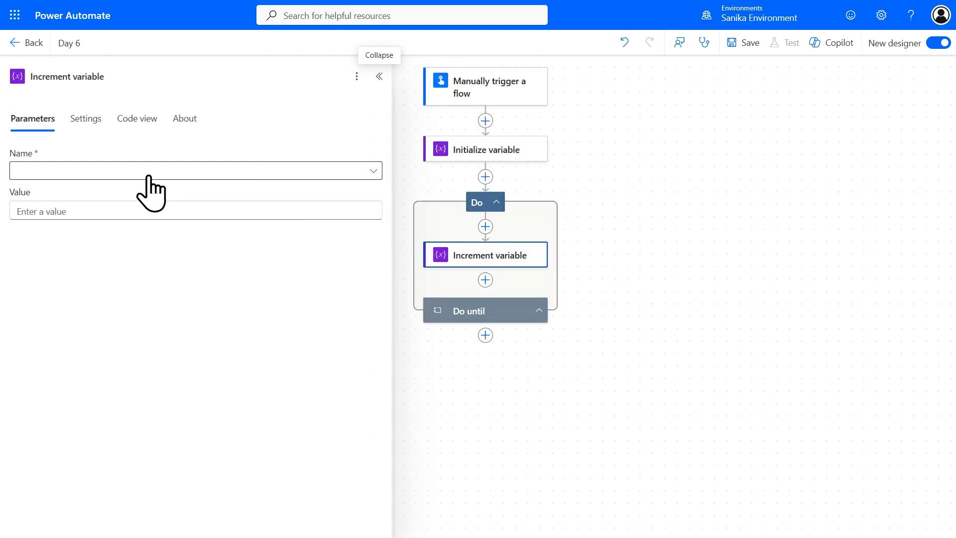
{"action": "left_click", "coordinate": [116, 193]}
{"action": "left_click", "coordinate": [114, 213]}
{"action": "type", "text": "1"}
{"action": "left_click", "coordinate": [138, 299]}
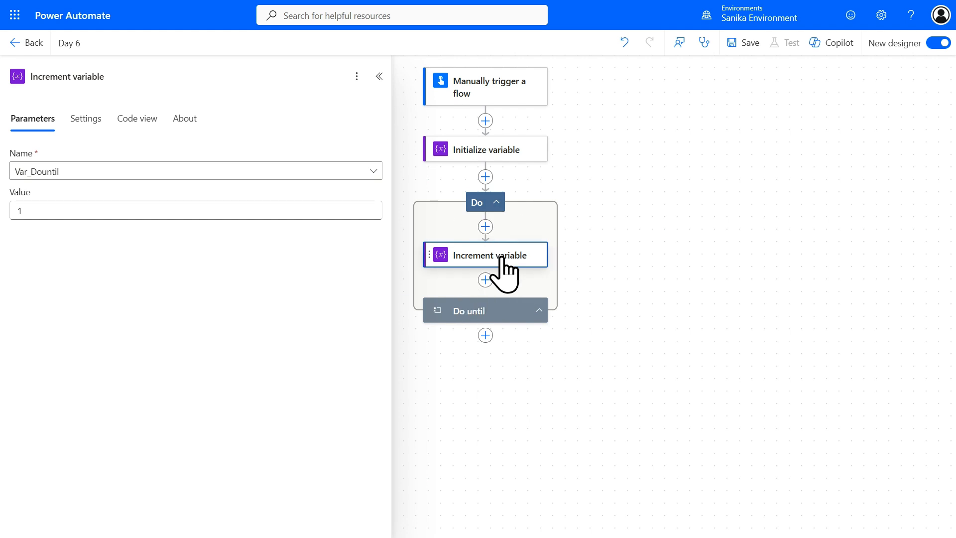
Set the Do until loop's condition to Var_Dountil is equal to 10
{"action": "left_click", "coordinate": [506, 311]}
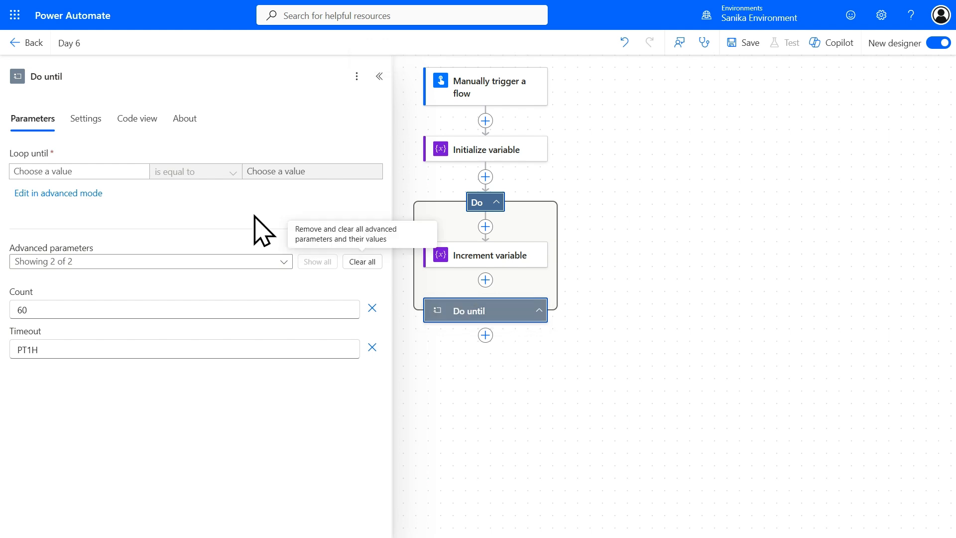
{"action": "left_click", "coordinate": [123, 167]}
{"action": "left_click", "coordinate": [151, 169]}
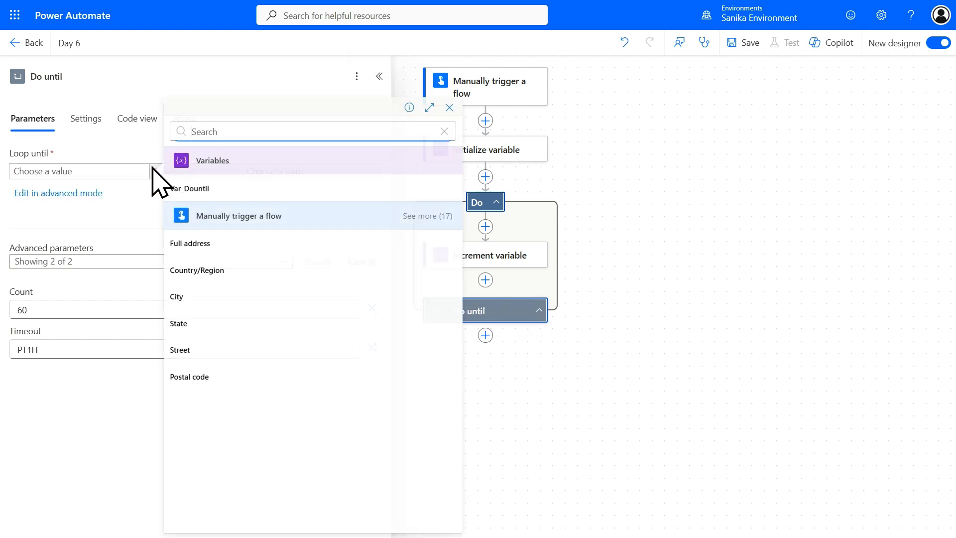
{"action": "left_click", "coordinate": [192, 188]}
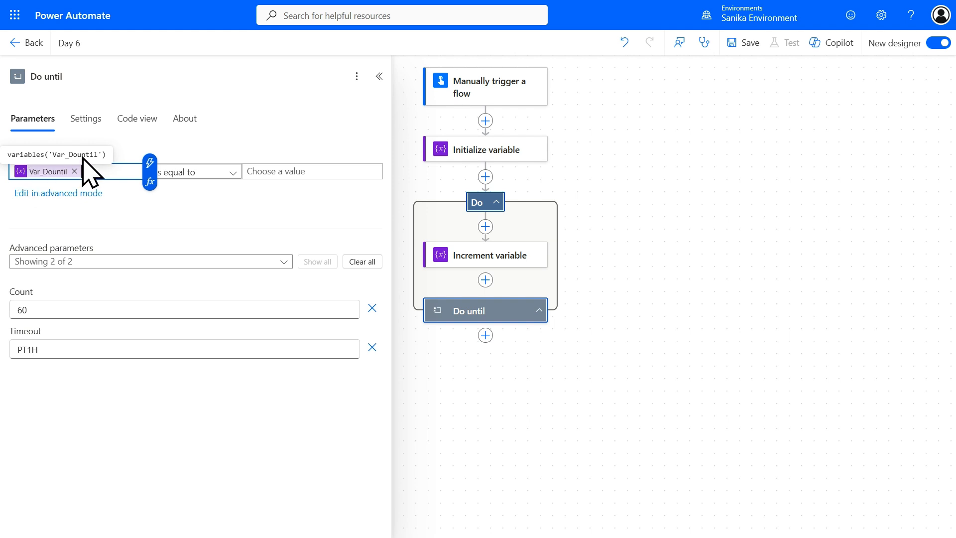
{"action": "left_click", "coordinate": [279, 171]}
{"action": "type", "text": "10"}
{"action": "left_click", "coordinate": [250, 223]}
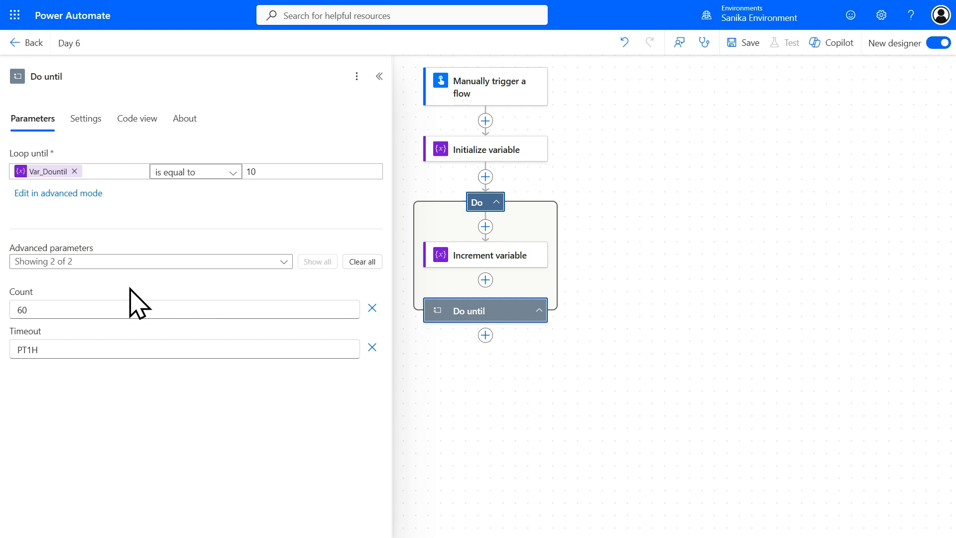
Try a Count of 34567890 for the Do until loop and clear the value
{"action": "double_click", "coordinate": [29, 293]}
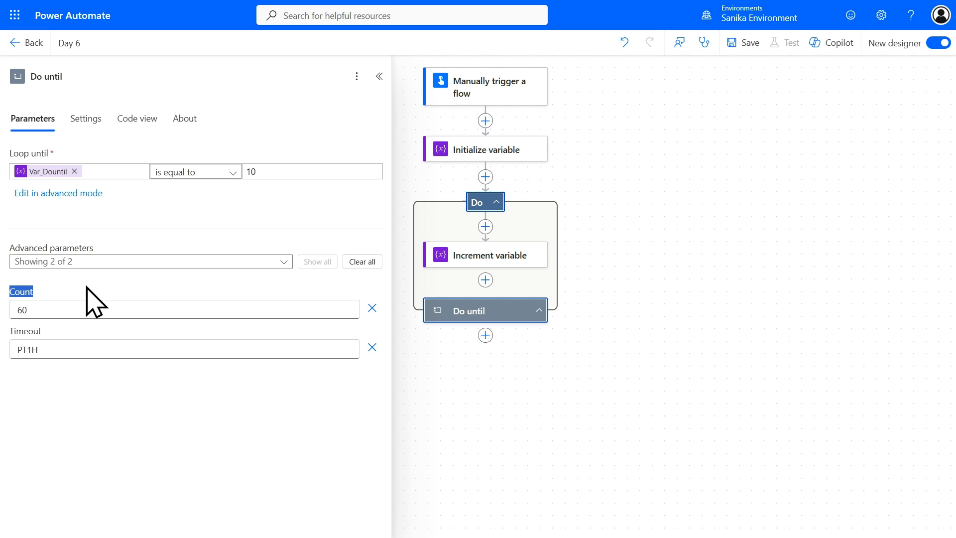
{"action": "left_click", "coordinate": [77, 304]}
{"action": "double_click", "coordinate": [76, 303]}
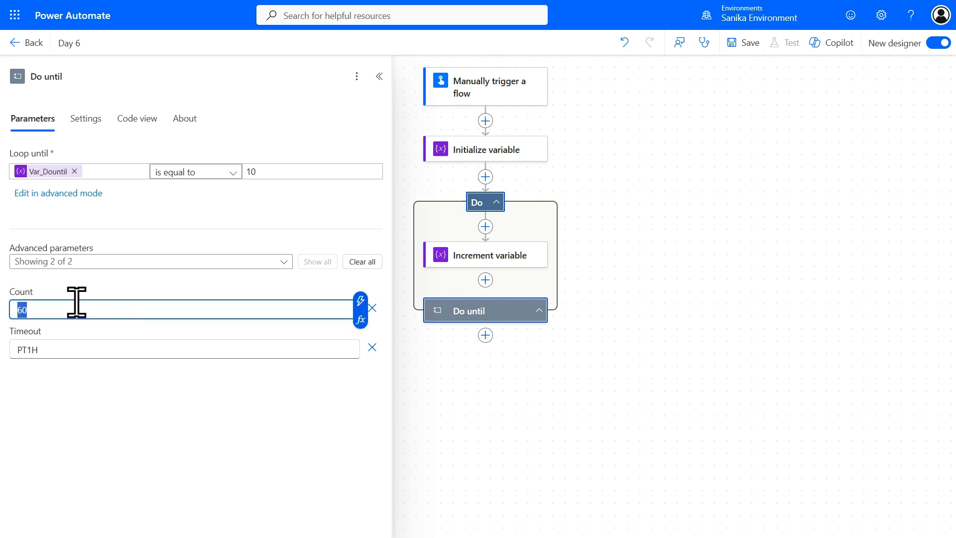
{"action": "type", "text": "34567890"}
{"action": "left_click", "coordinate": [195, 495]}
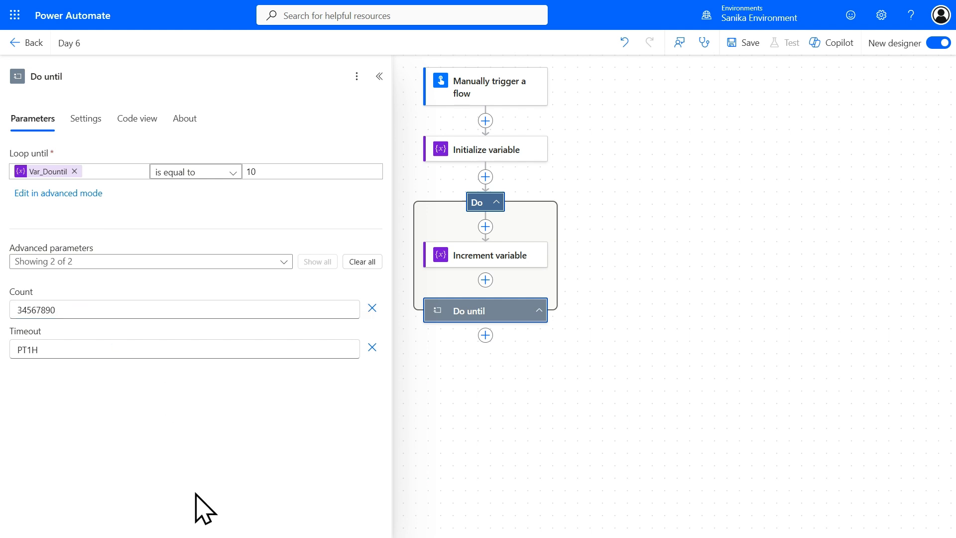
{"action": "left_click", "coordinate": [111, 310]}
{"action": "double_click", "coordinate": [114, 308]}
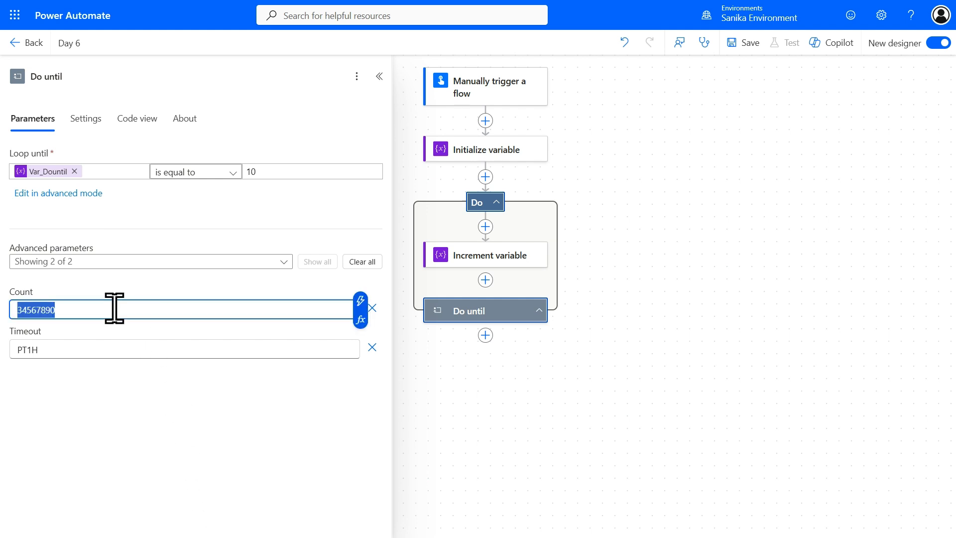
{"action": "key", "text": "BackSpace"}
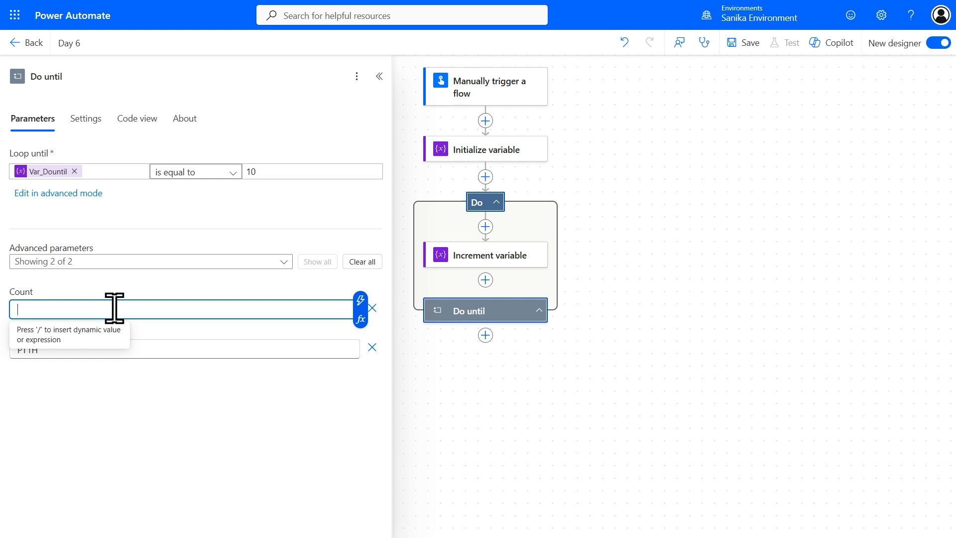
Examine the Do until loop's run-after conditions for the Initialize variable action
{"action": "left_click", "coordinate": [79, 110]}
{"action": "left_click", "coordinate": [43, 208]}
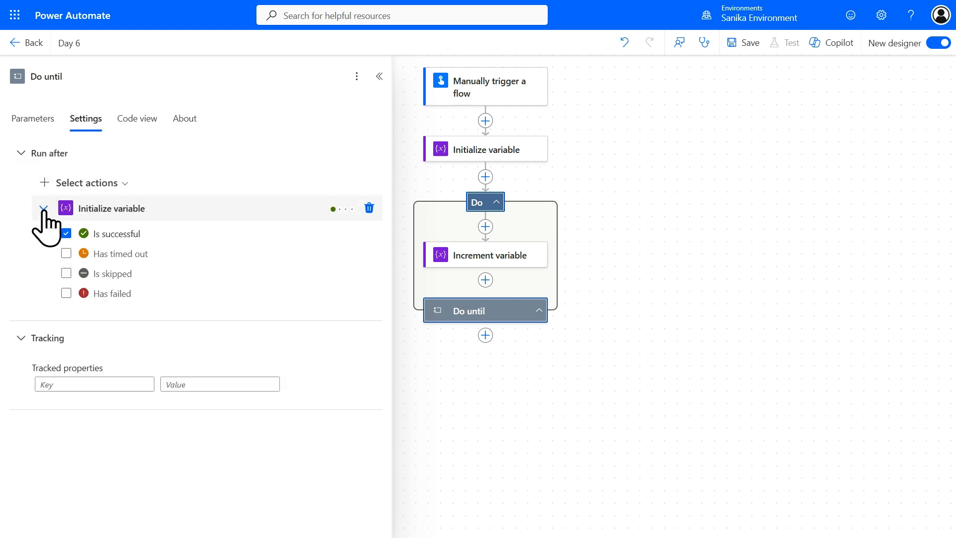
{"action": "left_click", "coordinate": [31, 128]}
Set the Do until loop's Count to 50000 and save the flow
{"action": "left_click", "coordinate": [82, 308]}
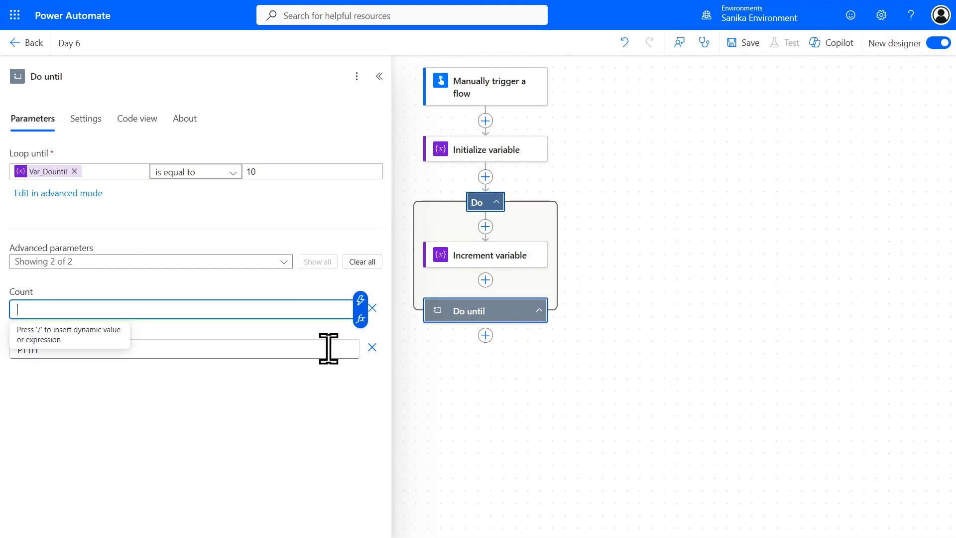
{"action": "type", "text": "50000"}
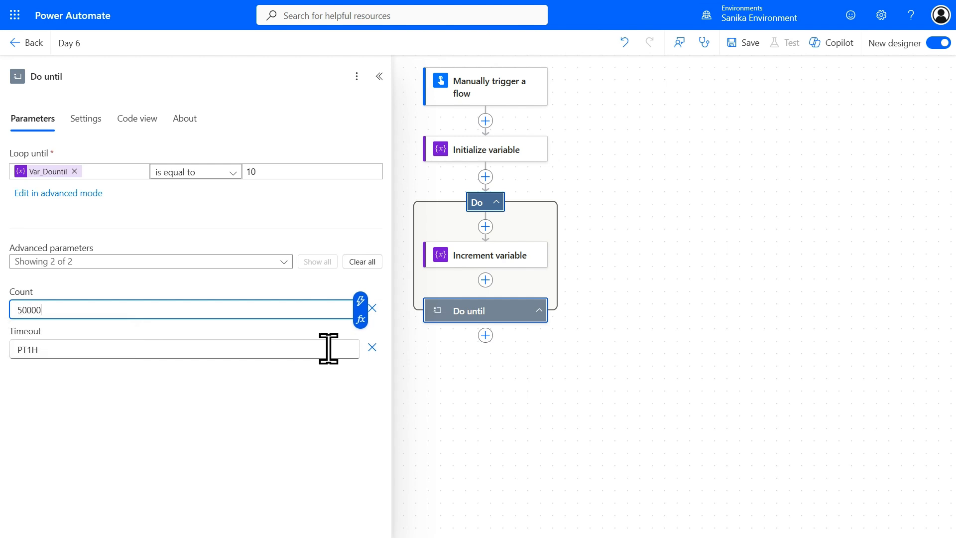
{"action": "left_click", "coordinate": [271, 449]}
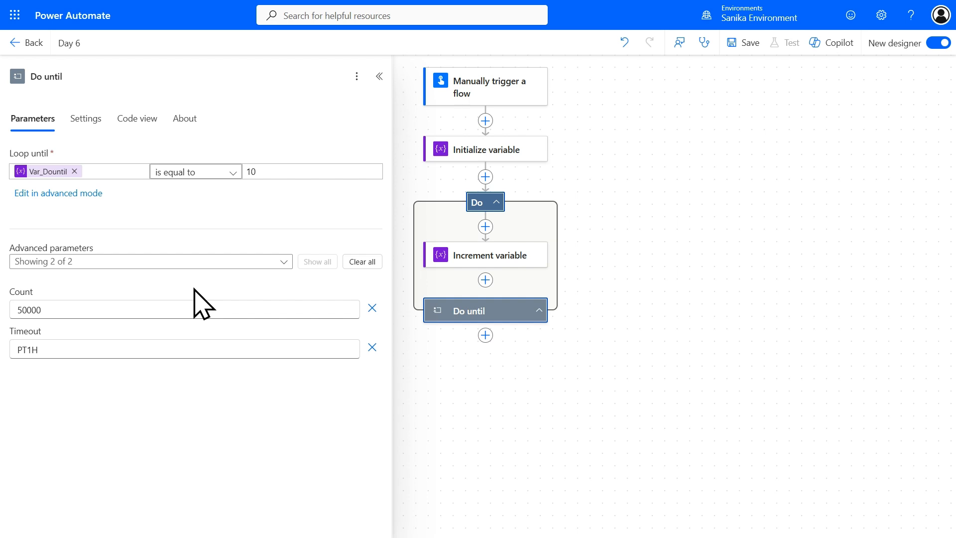
{"action": "left_click", "coordinate": [742, 43]}
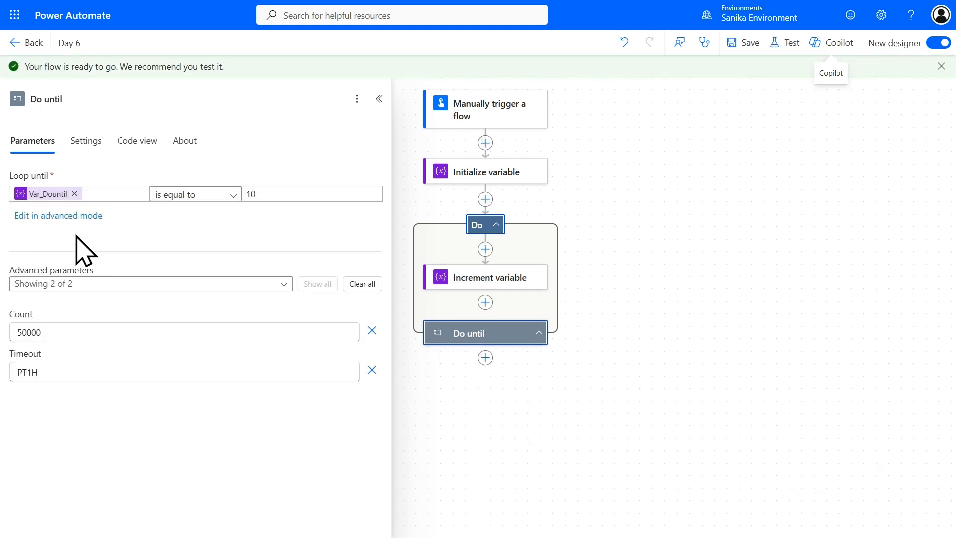
Set the Do until loop's Count to 20
{"action": "left_click", "coordinate": [59, 331]}
{"action": "key", "text": "BackSpace"}
{"action": "key", "text": "BackSpace"}
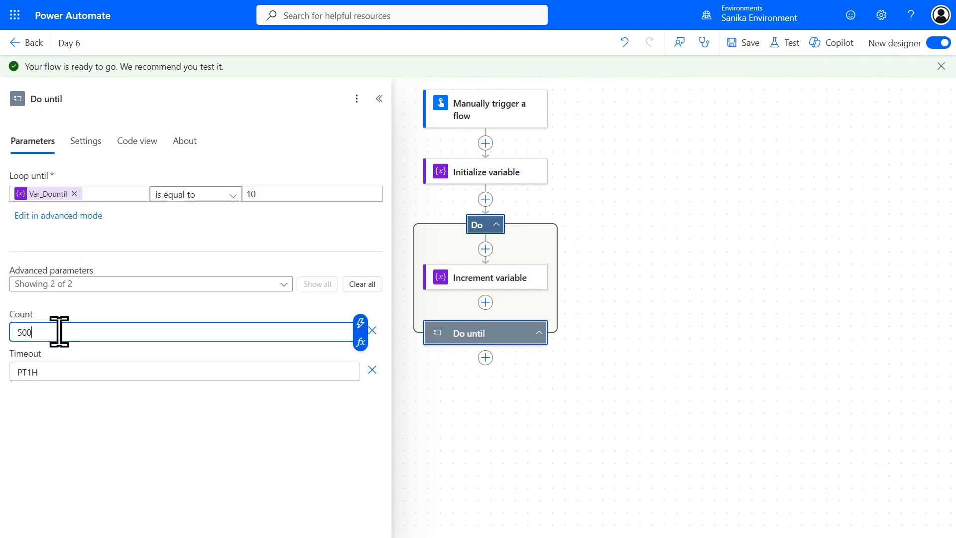
{"action": "key", "text": "BackSpace"}
{"action": "key", "text": "BackSpace"}
{"action": "key", "text": "BackSpace"}
{"action": "type", "text": "20"}
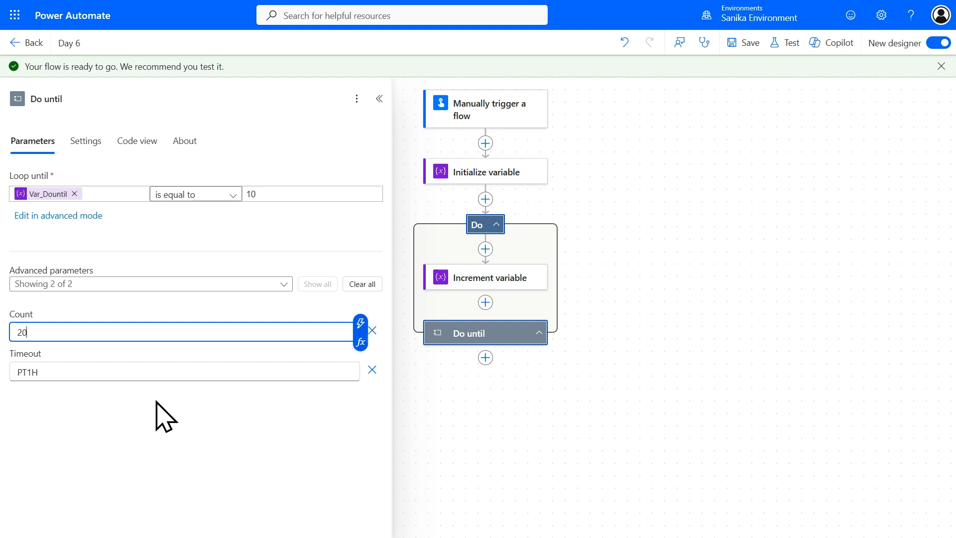
{"action": "left_click", "coordinate": [160, 416]}
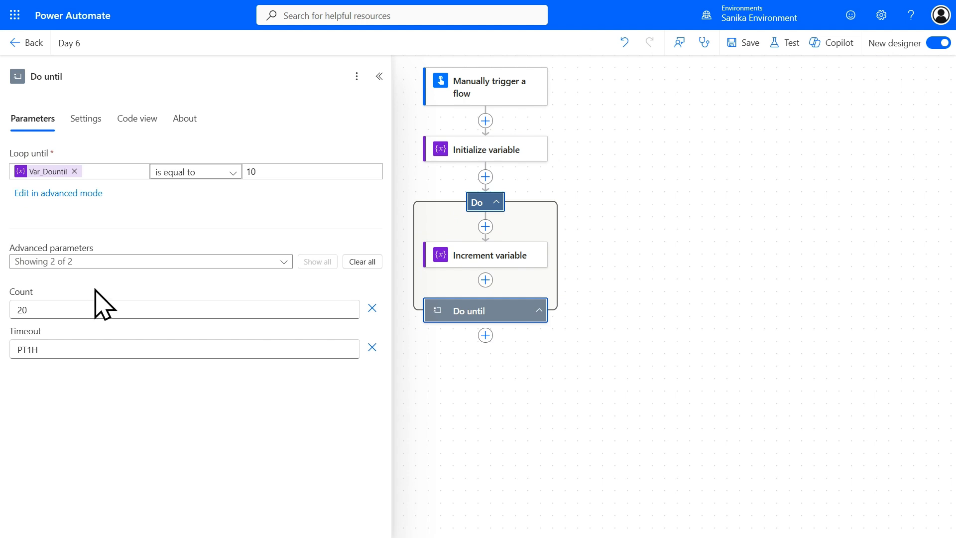
Set the Do until loop's Timeout to PT3H and save the flow
{"action": "left_click", "coordinate": [104, 347]}
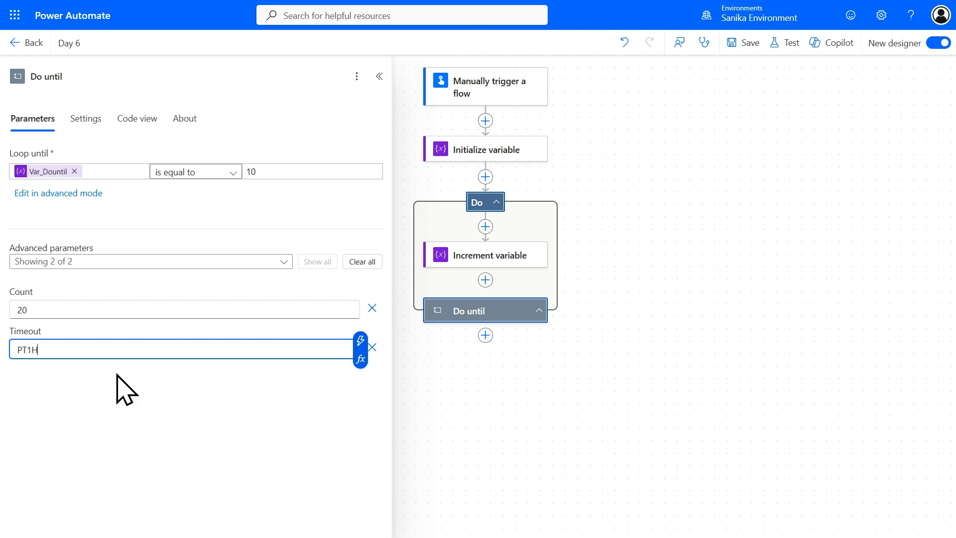
{"action": "key", "text": "Left"}
{"action": "key", "text": "BackSpace"}
{"action": "type", "text": "3"}
{"action": "left_click", "coordinate": [93, 369]}
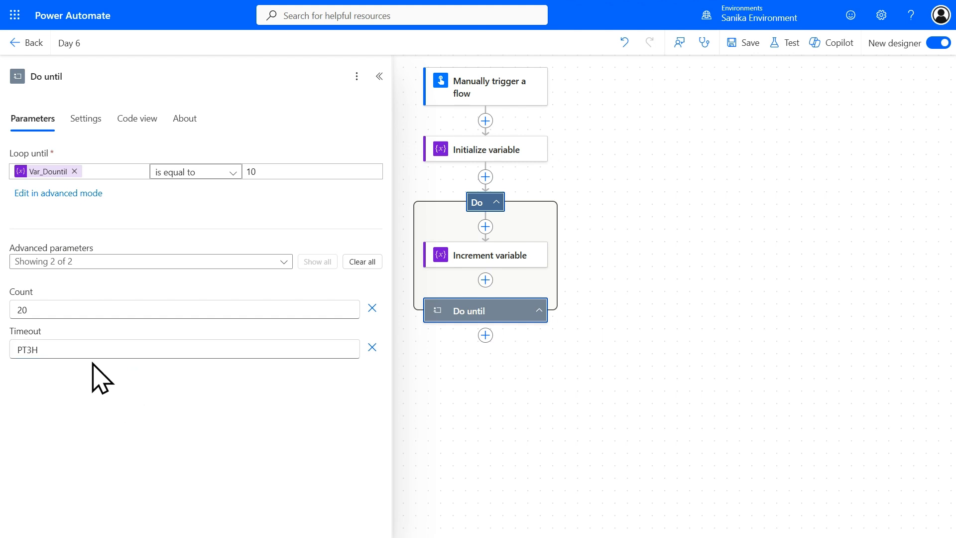
{"action": "left_click", "coordinate": [52, 352]}
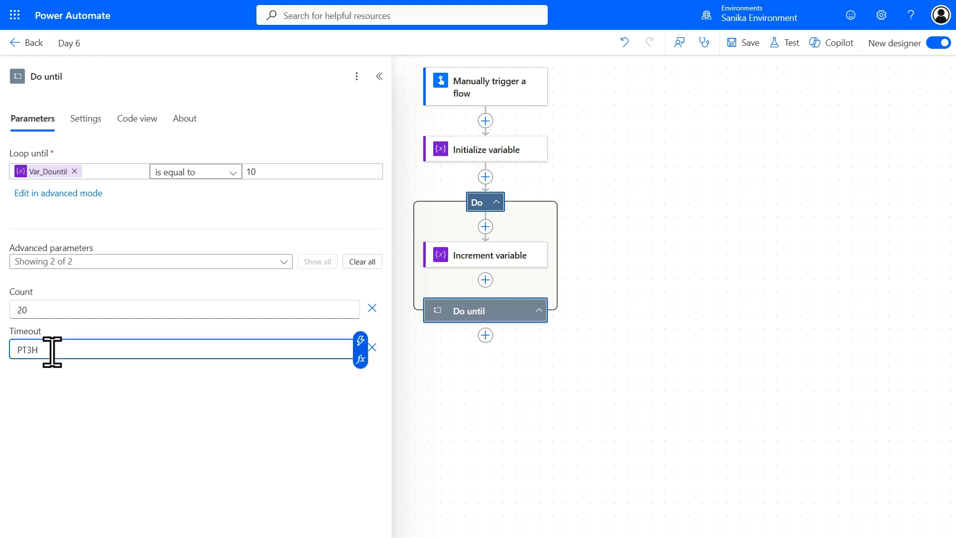
{"action": "left_click", "coordinate": [64, 400]}
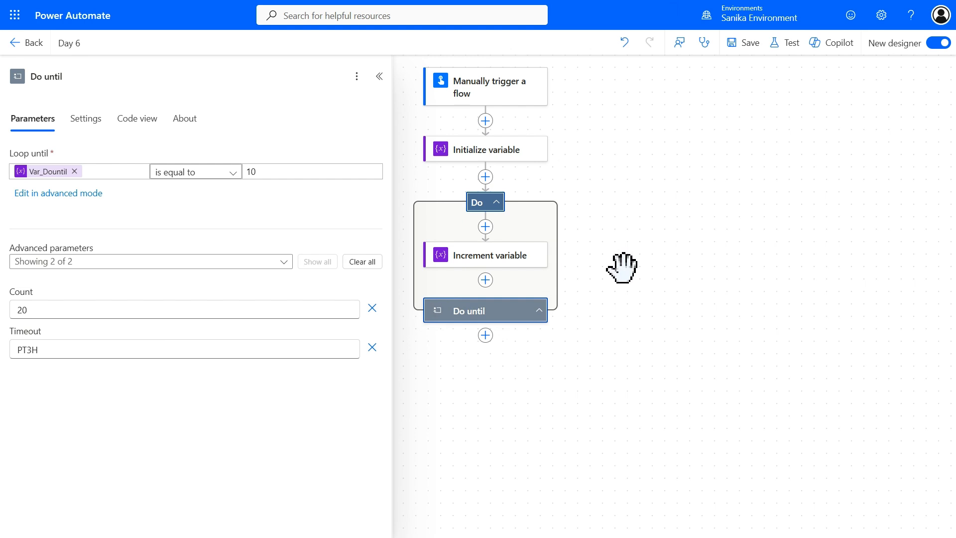
{"action": "left_click", "coordinate": [755, 54]}
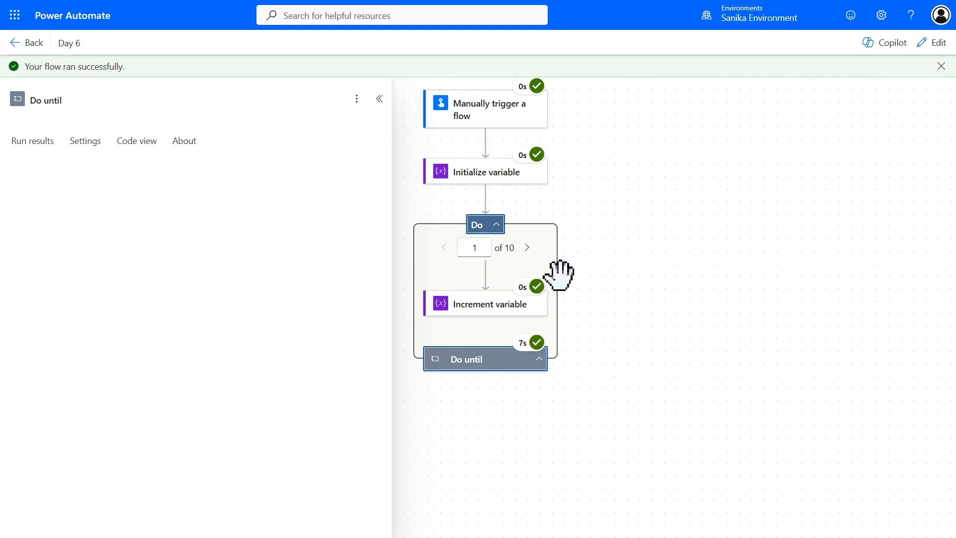
Page through the Do until loop's run iterations from the first to the tenth
{"action": "left_click", "coordinate": [527, 247]}
{"action": "left_click", "coordinate": [527, 247]}
{"action": "left_click", "coordinate": [527, 248]}
{"action": "left_click", "coordinate": [527, 248]}
{"action": "left_click", "coordinate": [527, 248]}
{"action": "left_click", "coordinate": [527, 248]}
{"action": "left_click", "coordinate": [527, 248]}
{"action": "left_click", "coordinate": [527, 247]}
{"action": "left_click", "coordinate": [527, 247]}
Examine the raw outputs of Increment variable for the tenth iteration and return to editing the flow
{"action": "left_click", "coordinate": [490, 307]}
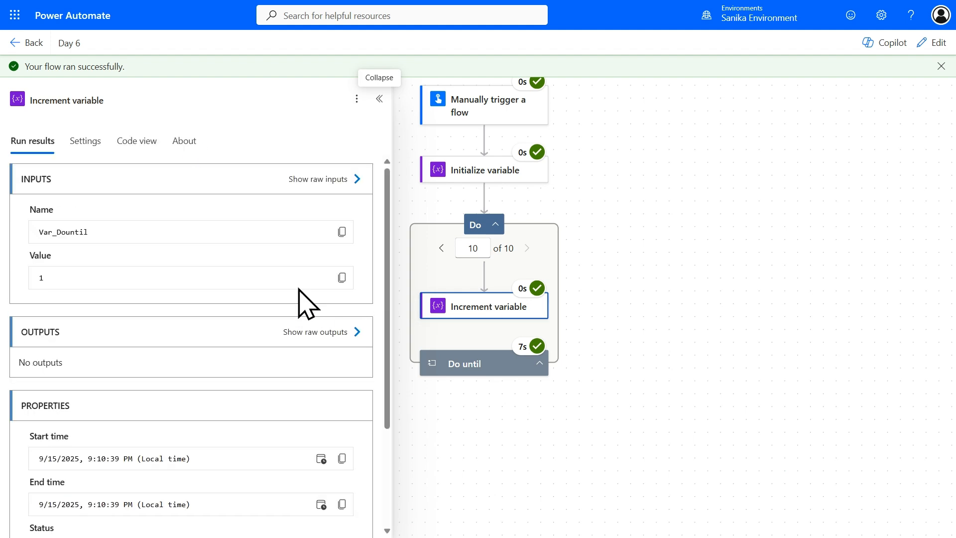
{"action": "left_click", "coordinate": [351, 333]}
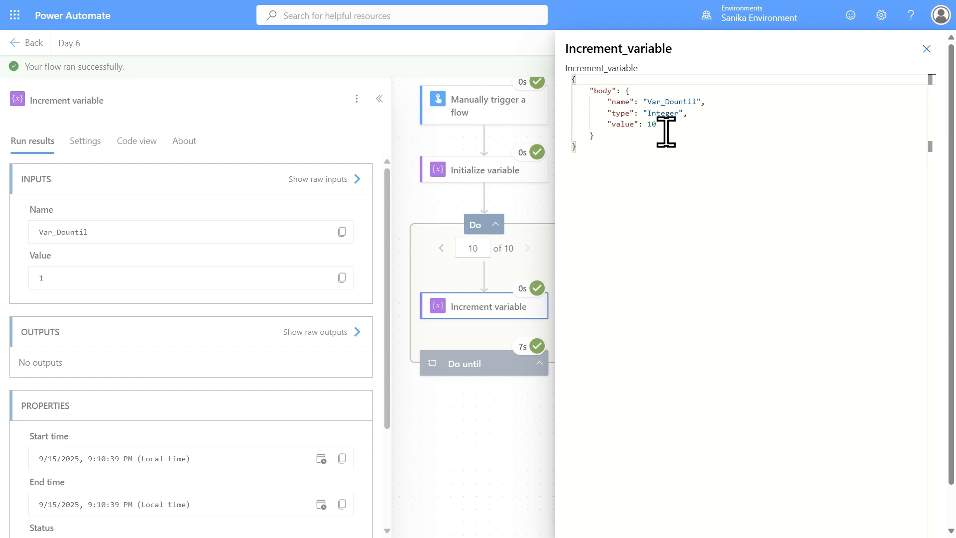
{"action": "triple_click", "coordinate": [665, 125]}
{"action": "left_click", "coordinate": [926, 48]}
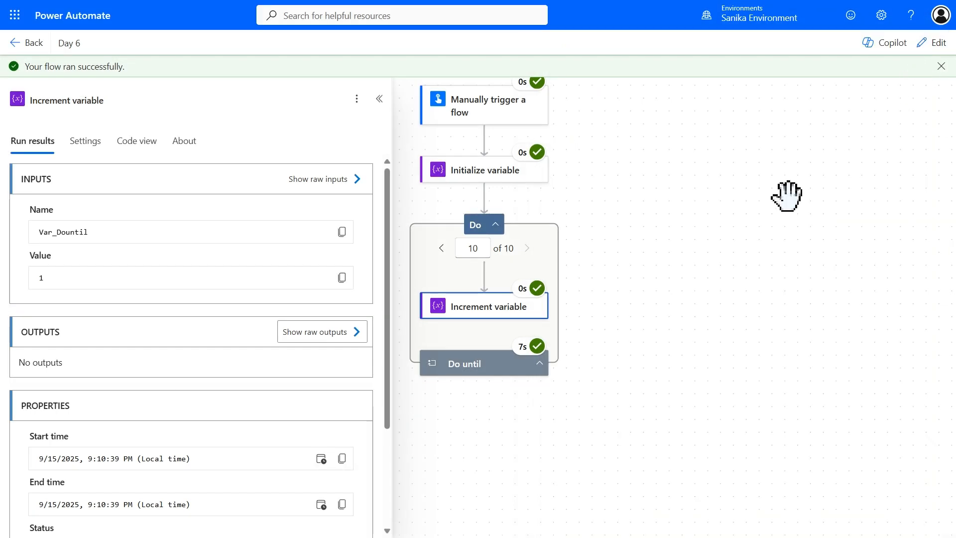
{"action": "left_click", "coordinate": [941, 66]}
{"action": "left_click", "coordinate": [933, 44]}
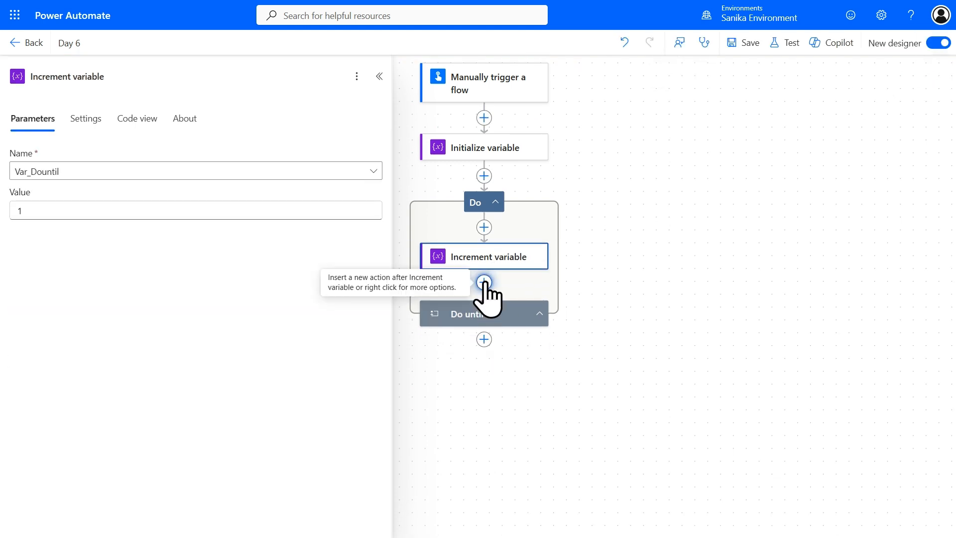
Examine the built-in Variable actions available for insertion after Increment variable inside the Do until loop
{"action": "left_click", "coordinate": [484, 283]}
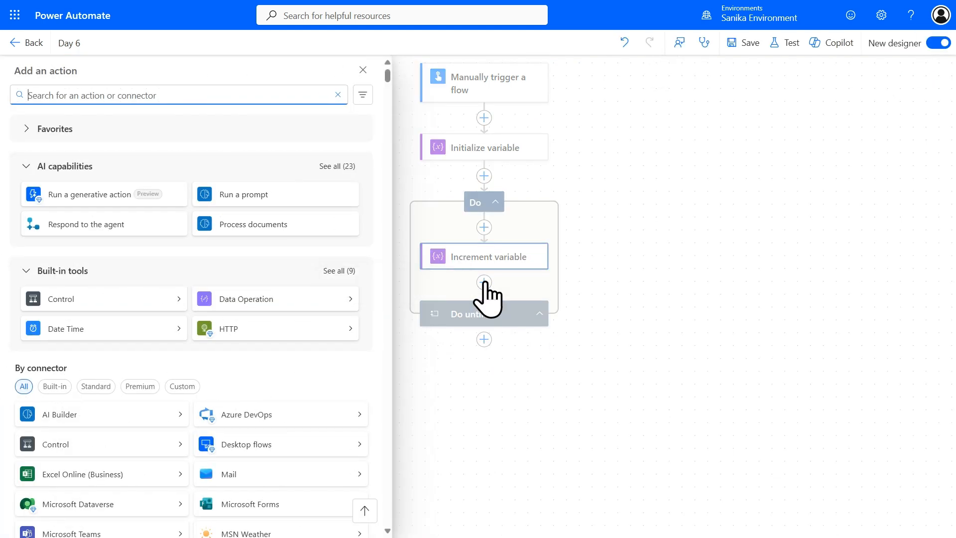
{"action": "left_click", "coordinate": [59, 385]}
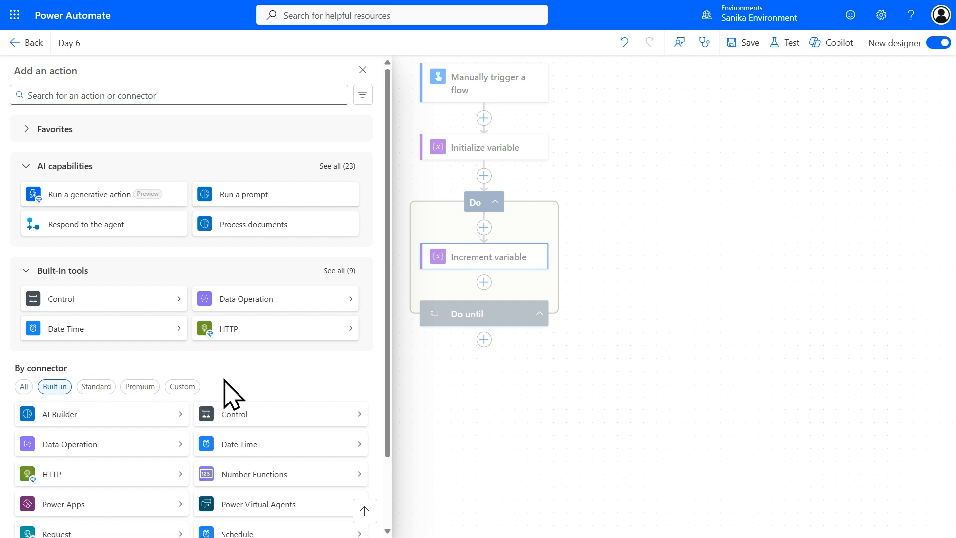
{"action": "scroll", "coordinate": [225, 381], "scroll_direction": "down", "scroll_amount": 2}
{"action": "left_click", "coordinate": [69, 509]}
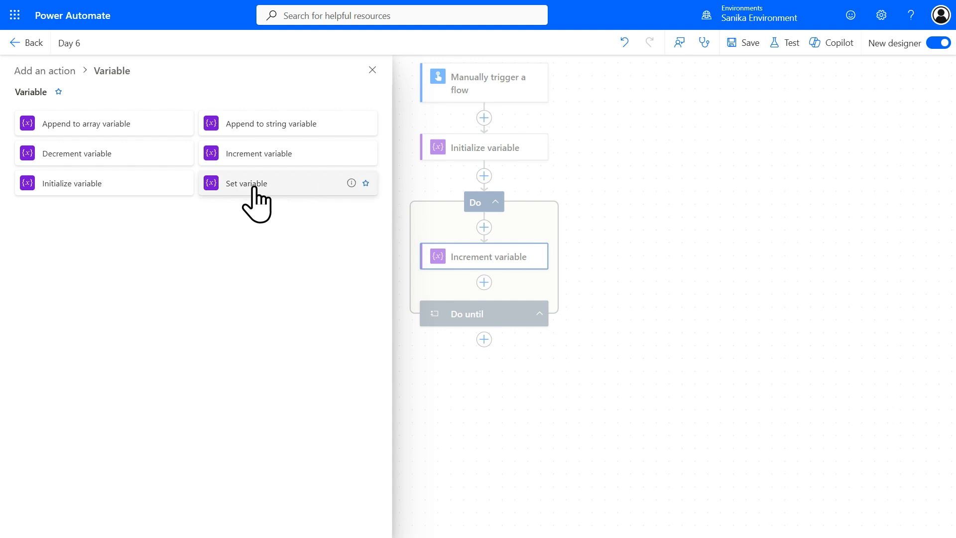
{"action": "left_click", "coordinate": [591, 249]}
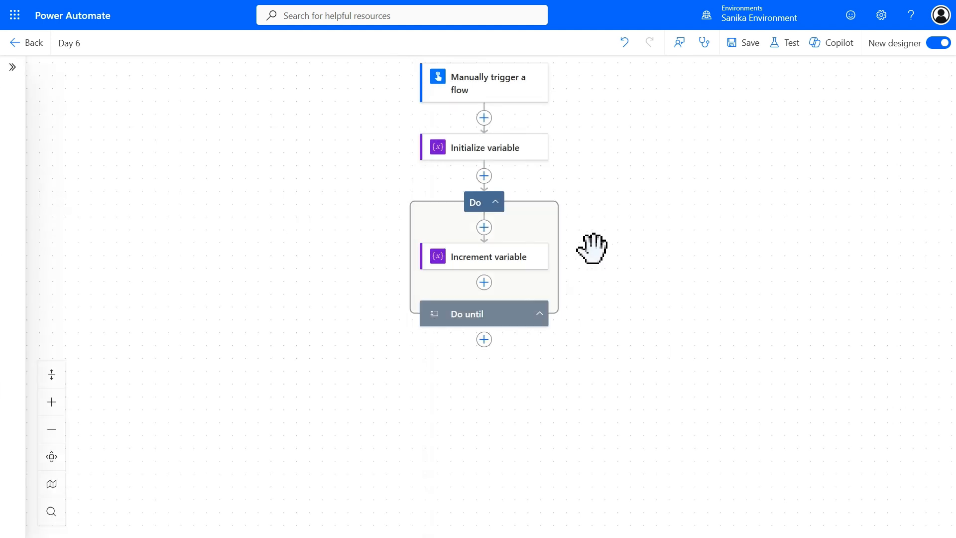
Add an Apply to each control action after the Do until loop
{"action": "left_click", "coordinate": [484, 340]}
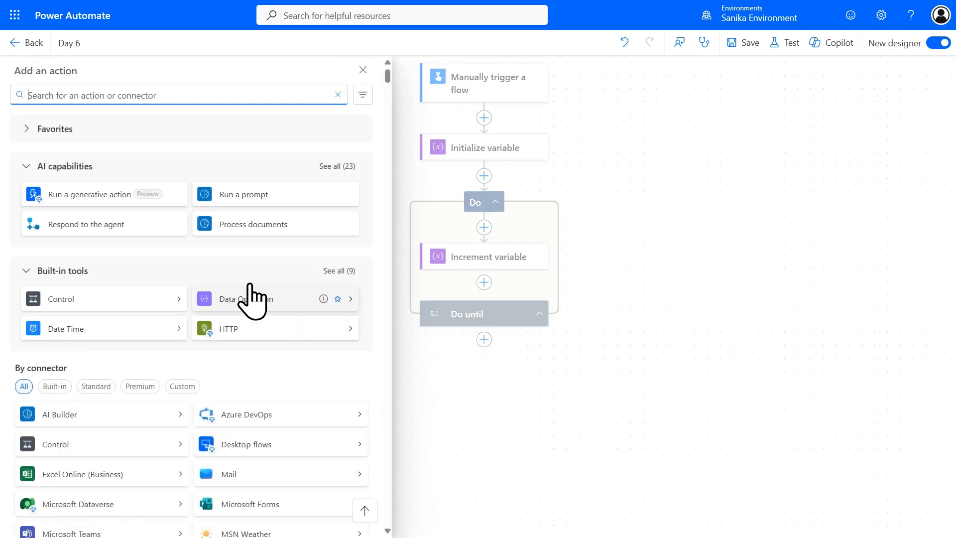
{"action": "left_click", "coordinate": [130, 299]}
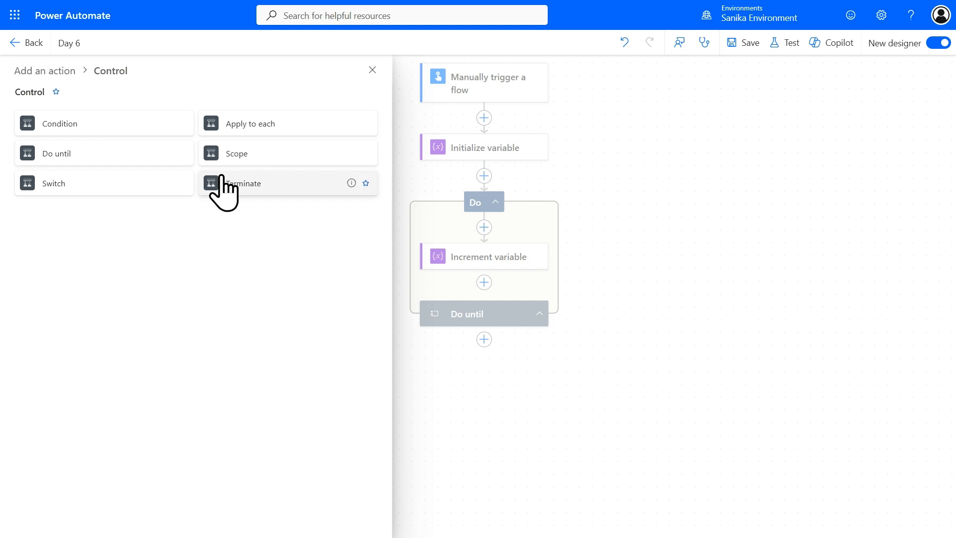
{"action": "left_click", "coordinate": [260, 124]}
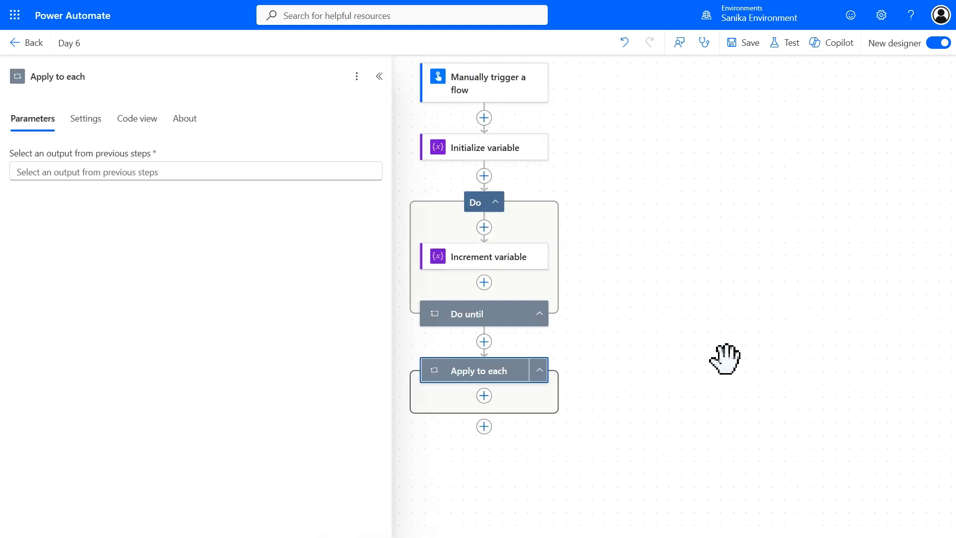
Paste the JSON array of student records with StudentID, Name, Email, Course and Grade as the Apply to each loop's input
{"action": "left_click", "coordinate": [170, 173]}
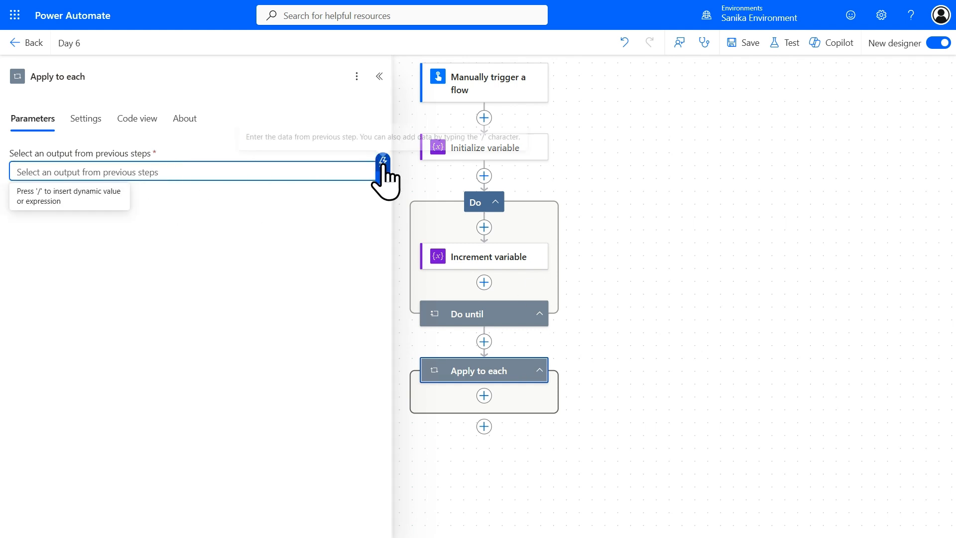
{"action": "left_click", "coordinate": [182, 247]}
{"action": "left_click", "coordinate": [106, 171]}
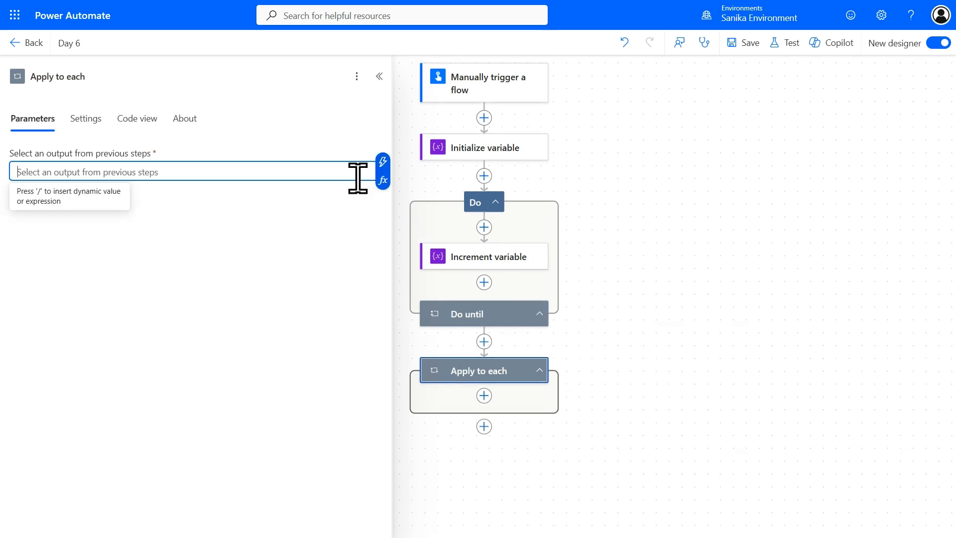
{"action": "key", "text": "ctrl+v"}
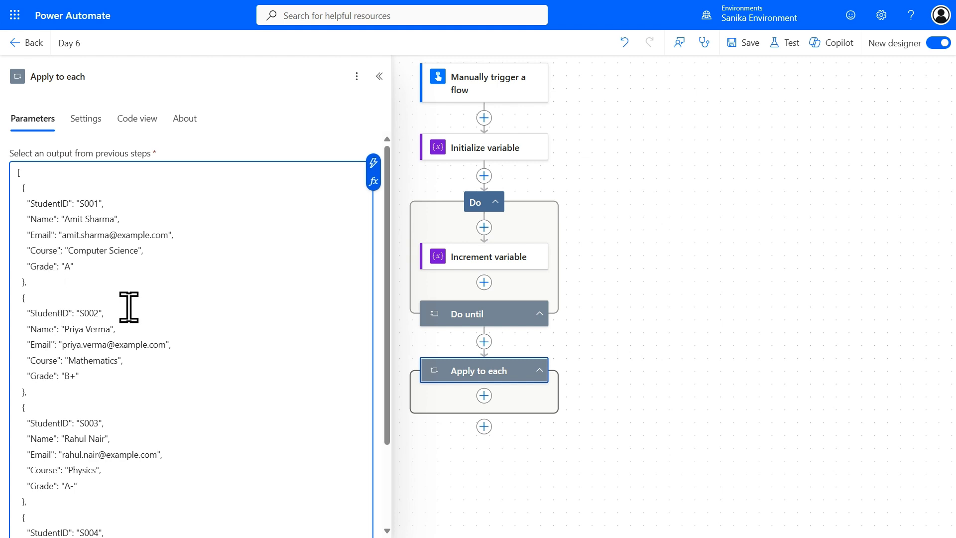
{"action": "scroll", "coordinate": [129, 307], "scroll_direction": "down", "scroll_amount": 3}
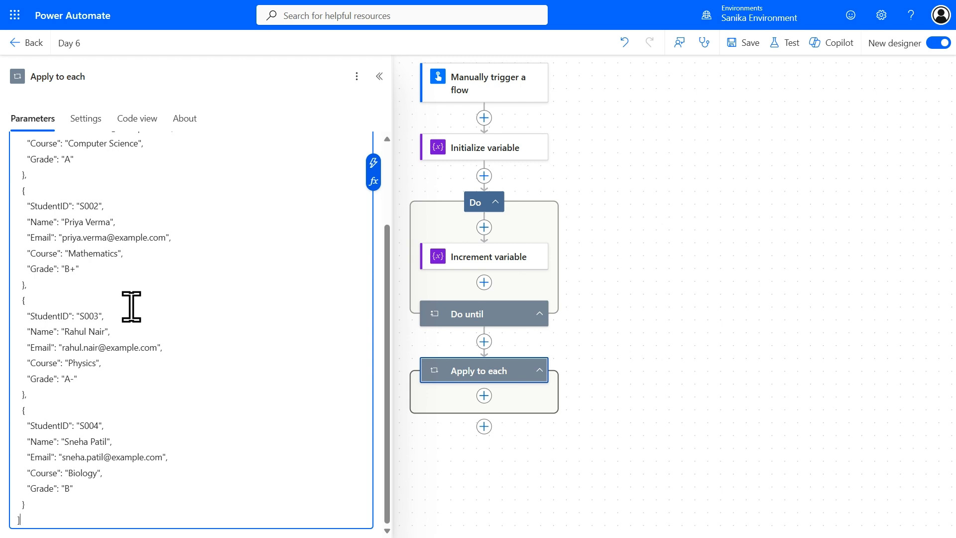
{"action": "scroll", "coordinate": [131, 306], "scroll_direction": "up", "scroll_amount": 3}
{"action": "scroll", "coordinate": [131, 305], "scroll_direction": "down", "scroll_amount": 3}
{"action": "scroll", "coordinate": [153, 355], "scroll_direction": "up", "scroll_amount": 3}
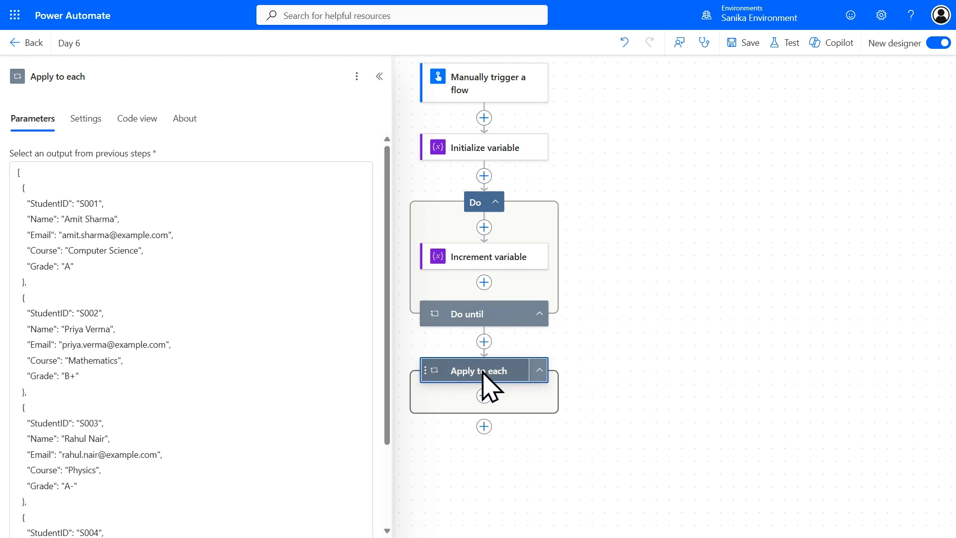
Turn on concurrency control for the Apply to each loop and set its degree of parallelism to 50
{"action": "left_click", "coordinate": [107, 123]}
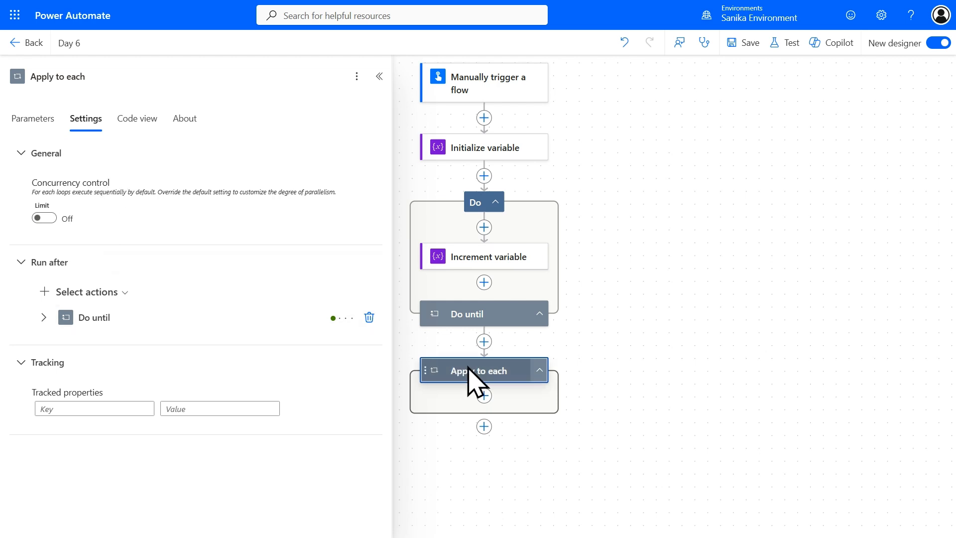
{"action": "left_click", "coordinate": [47, 218]}
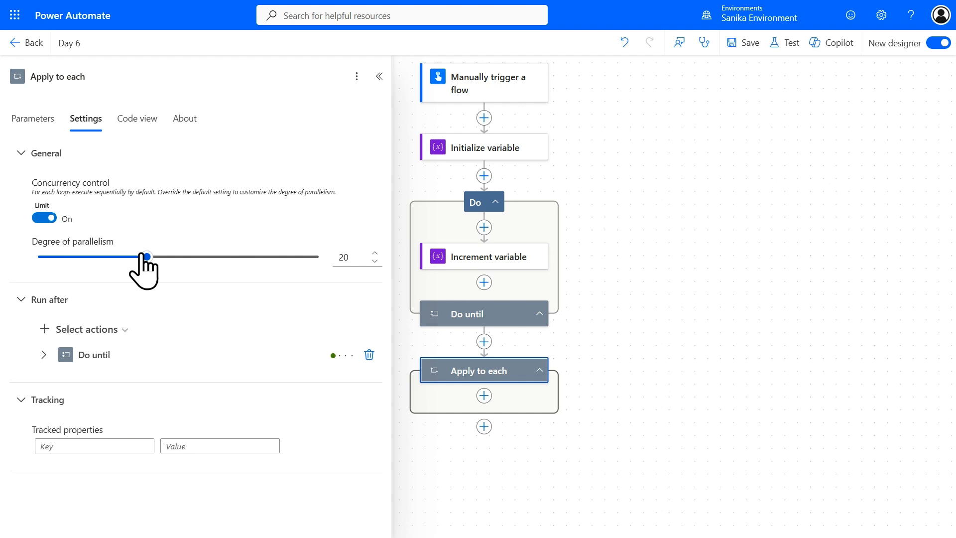
{"action": "left_click_drag", "start_coordinate": [146, 257], "coordinate": [352, 257]}
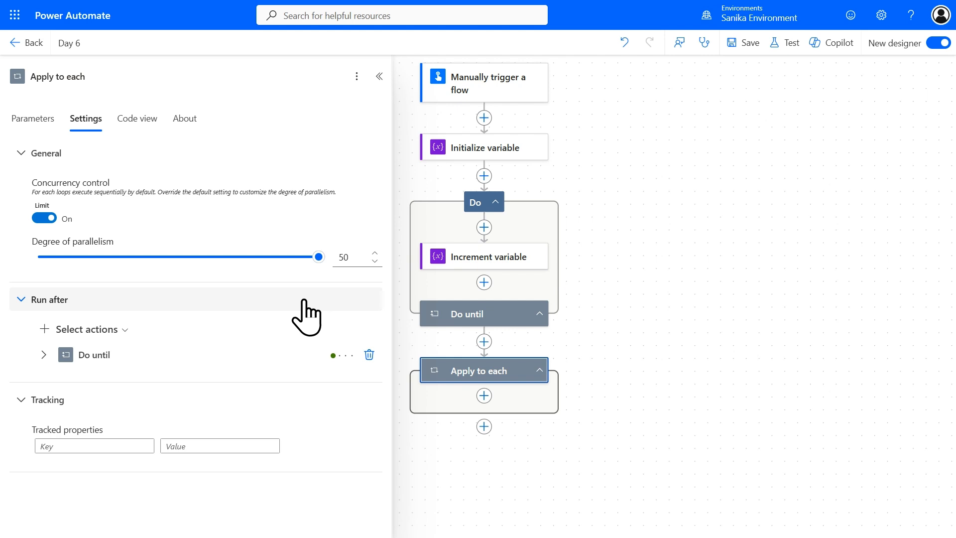
Examine the StudentID and Grade of the third student record in the Apply to each loop's input array
{"action": "left_click", "coordinate": [485, 396]}
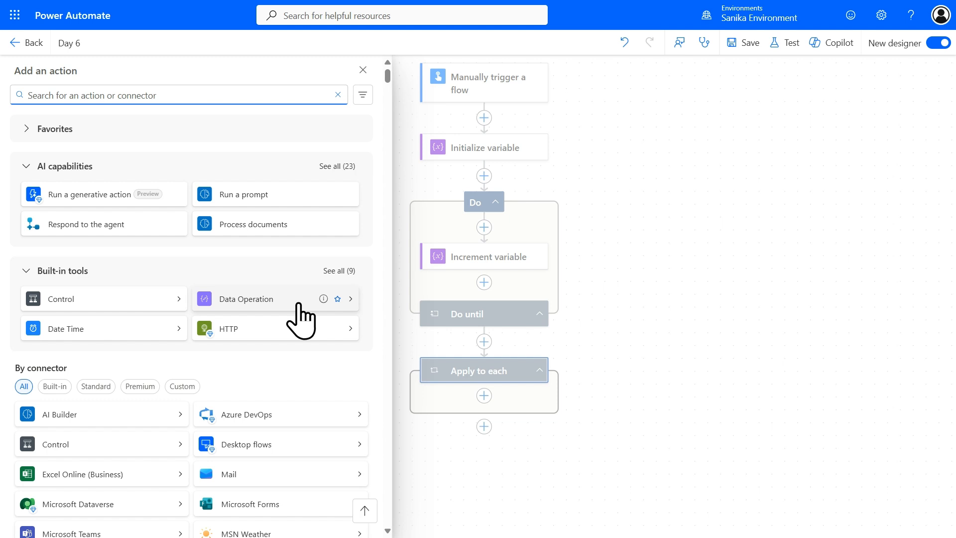
{"action": "left_click", "coordinate": [480, 373]}
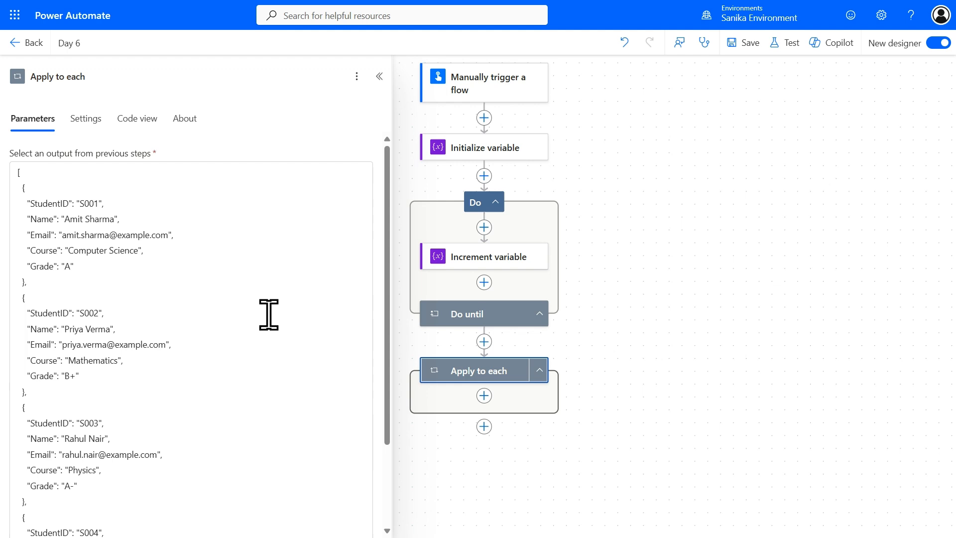
{"action": "double_click", "coordinate": [89, 422]}
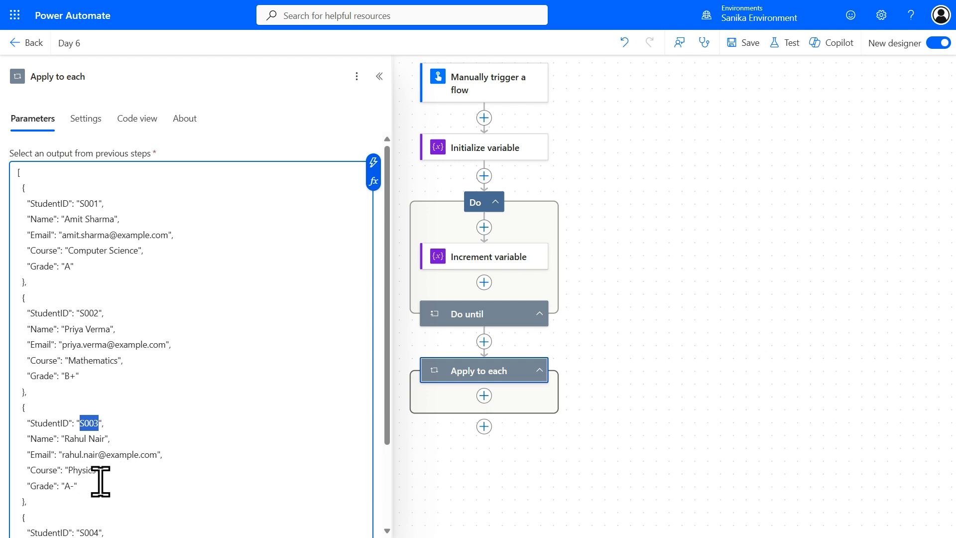
{"action": "left_click", "coordinate": [75, 486]}
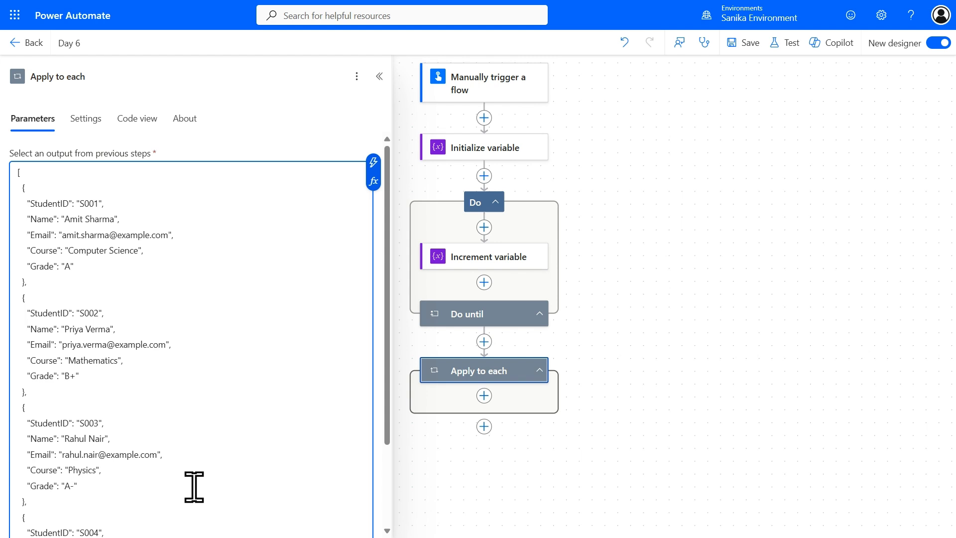
Add a Condition control action inside the Apply to each loop
{"action": "left_click", "coordinate": [484, 396]}
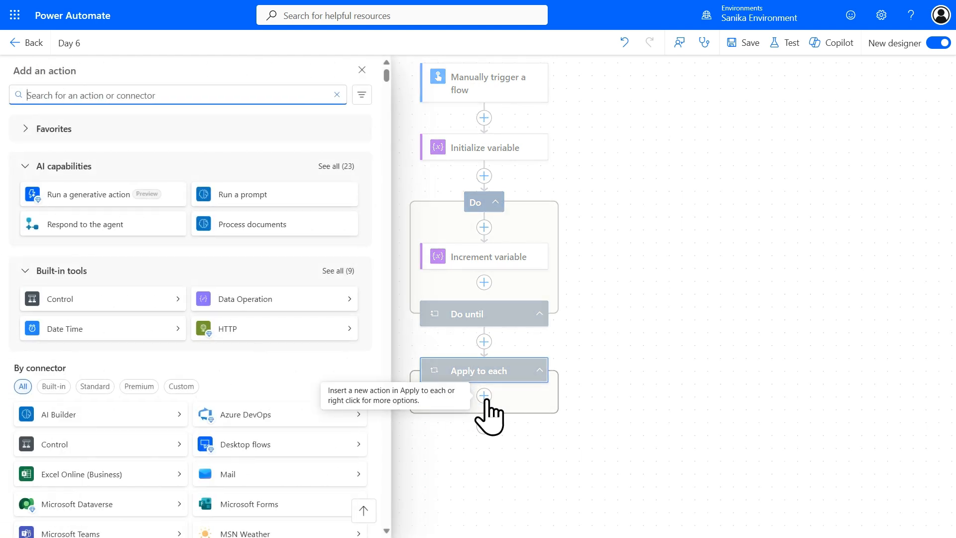
{"action": "left_click", "coordinate": [87, 299]}
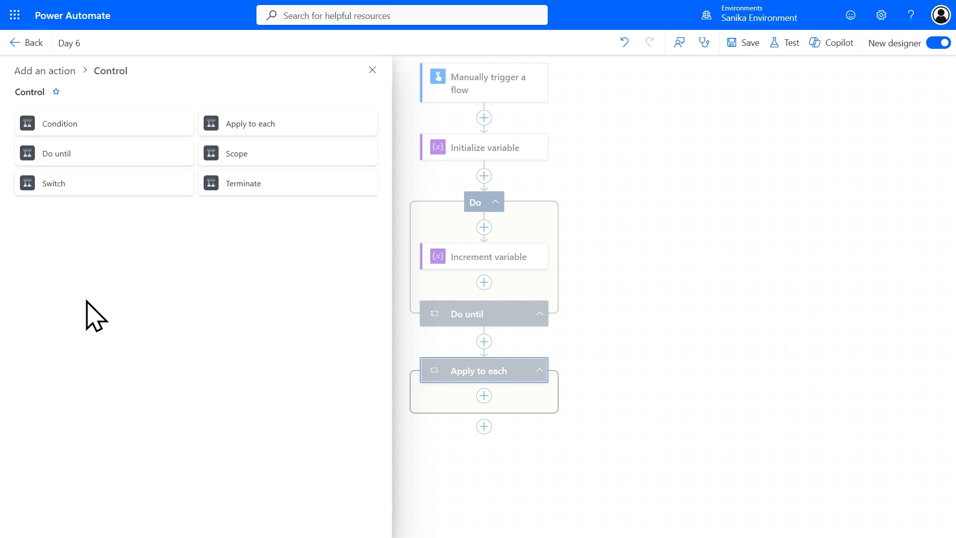
{"action": "left_click", "coordinate": [113, 125]}
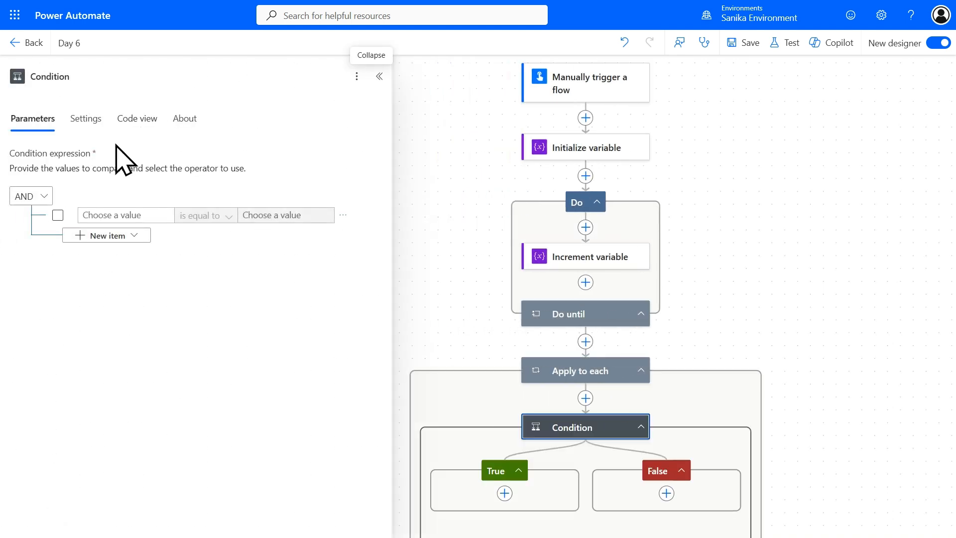
{"action": "left_click", "coordinate": [154, 215]}
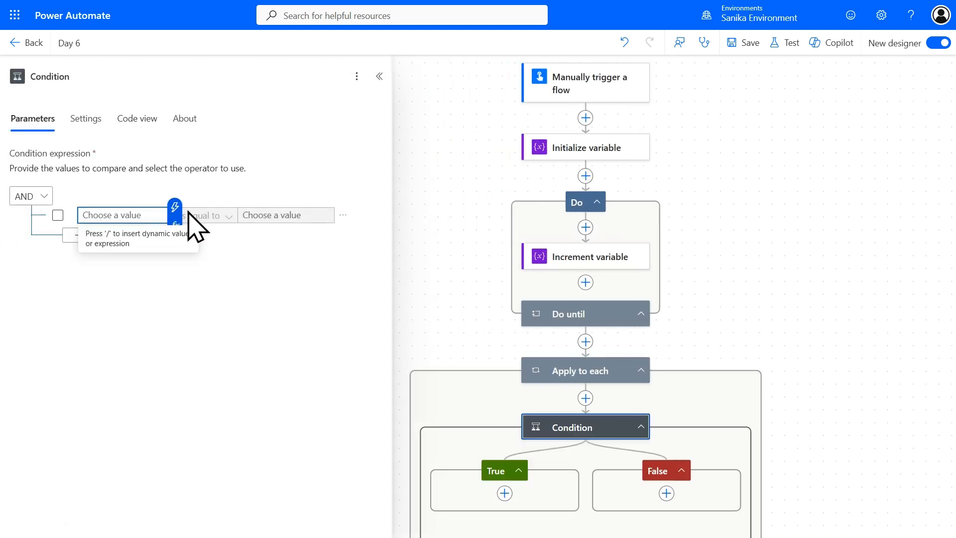
{"action": "left_click", "coordinate": [177, 222]}
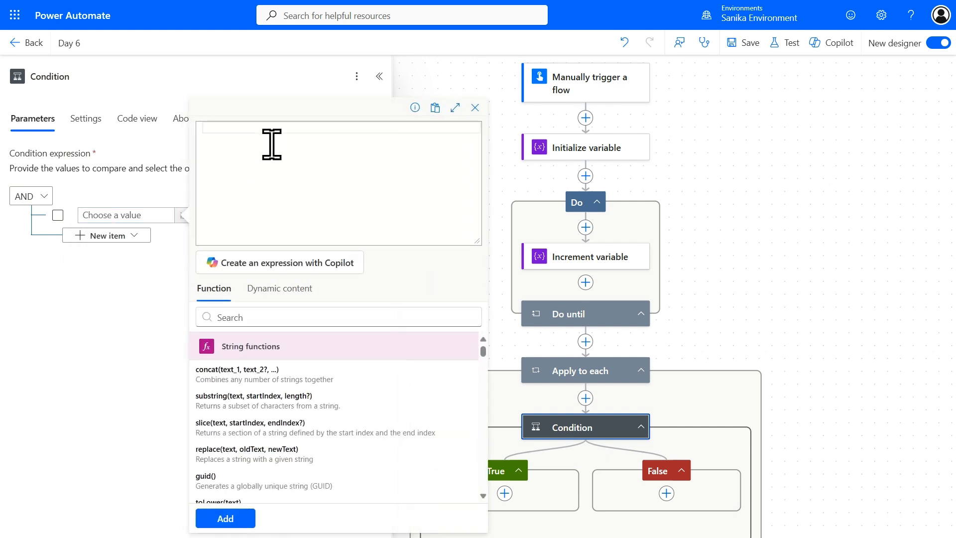
{"action": "type", "text": "ite"}
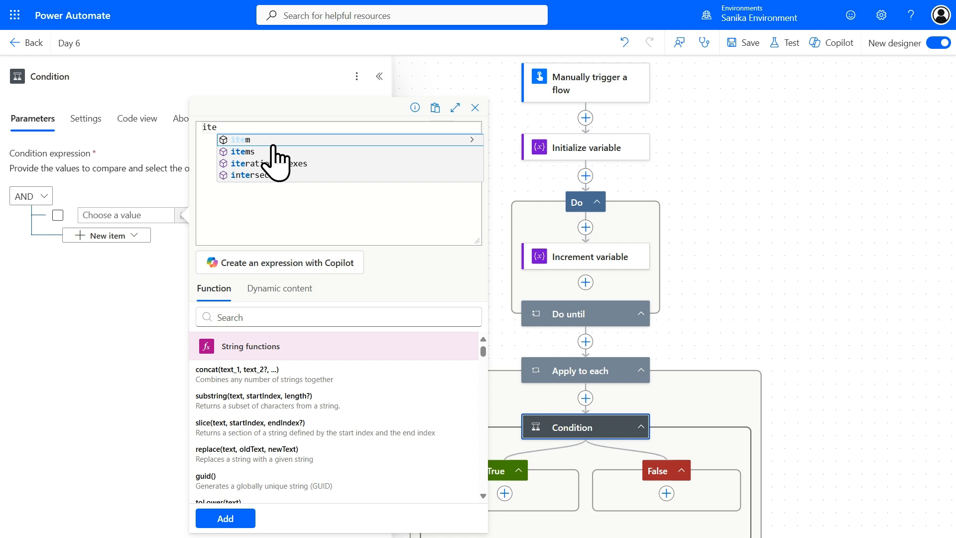
{"action": "left_click", "coordinate": [293, 141]}
{"action": "type", "text": "?["}
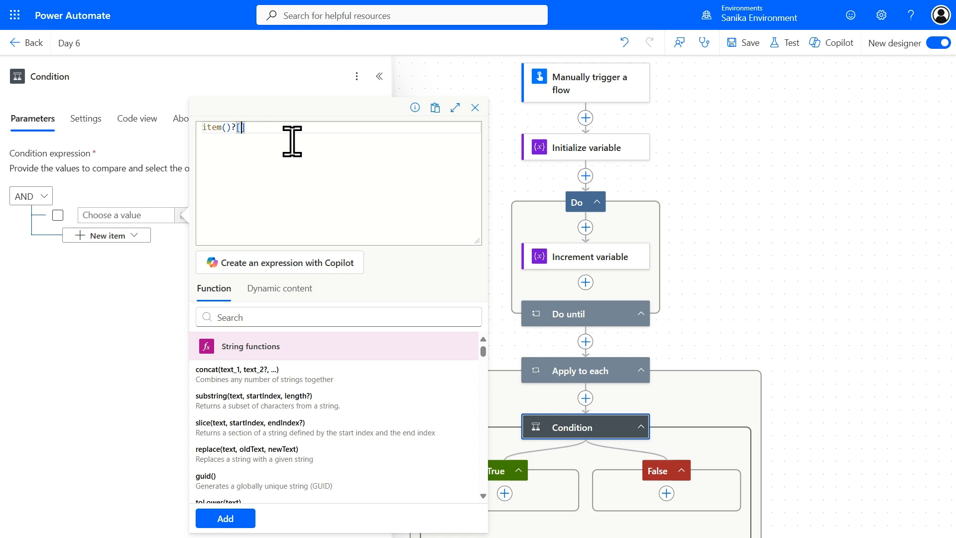
{"action": "type", "text": "'"}
Look up the Grade field name in the third student record of the Apply to each loop's input array
{"action": "left_click", "coordinate": [591, 371]}
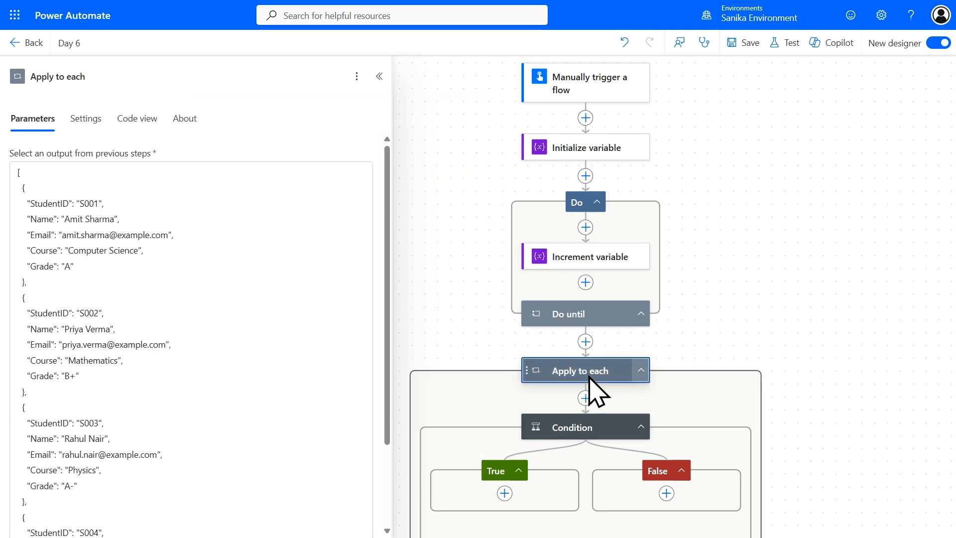
{"action": "triple_click", "coordinate": [47, 484]}
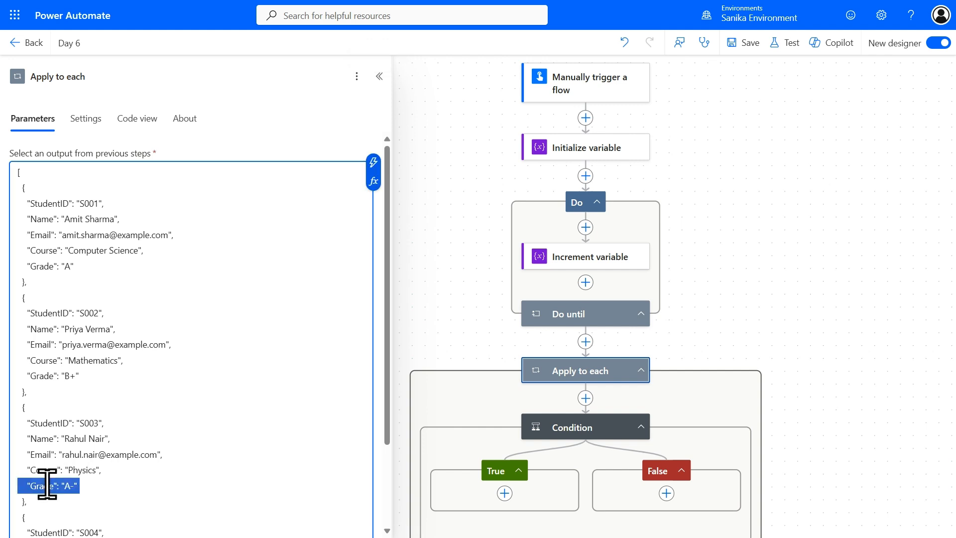
{"action": "left_click", "coordinate": [47, 483]}
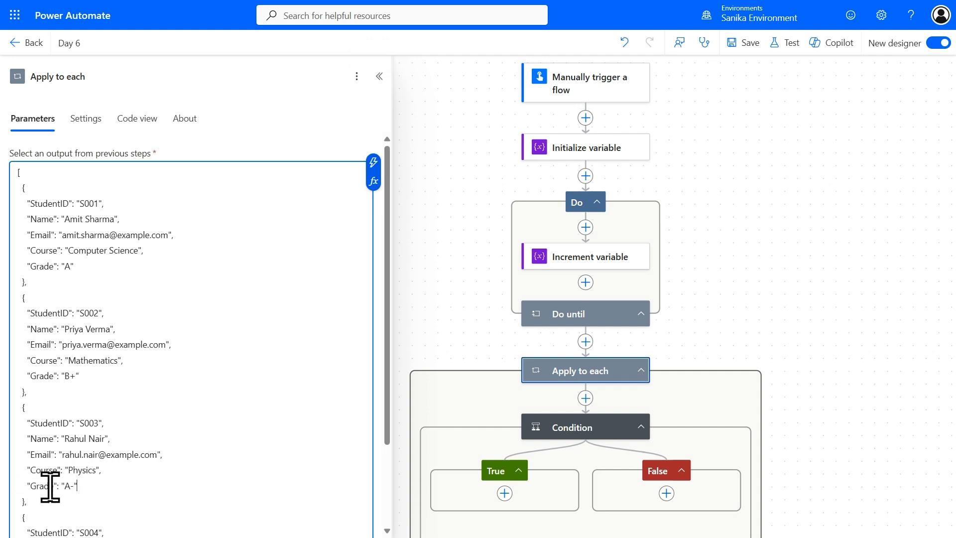
{"action": "double_click", "coordinate": [45, 485]}
Set the first value of the Condition to the expression item()?['Grade']
{"action": "left_click", "coordinate": [573, 426]}
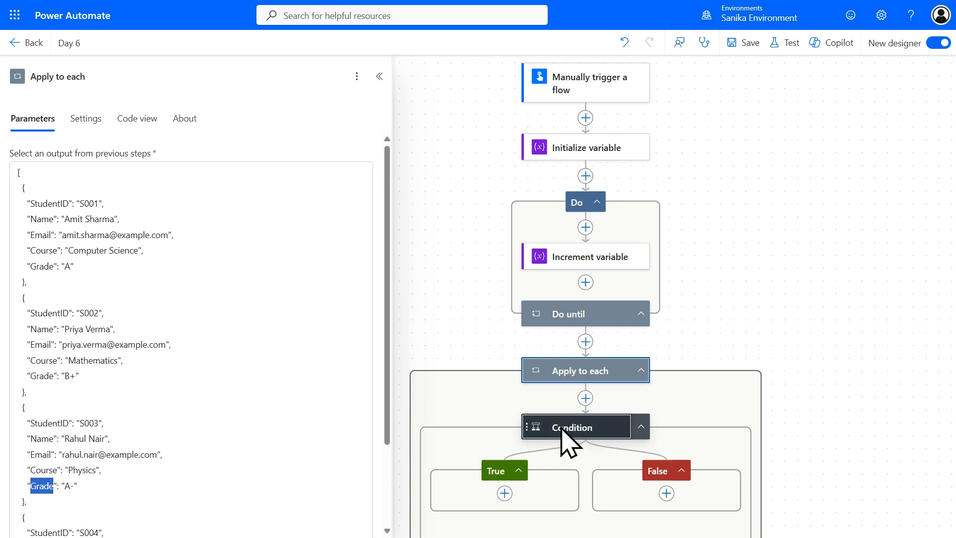
{"action": "left_click", "coordinate": [129, 210]}
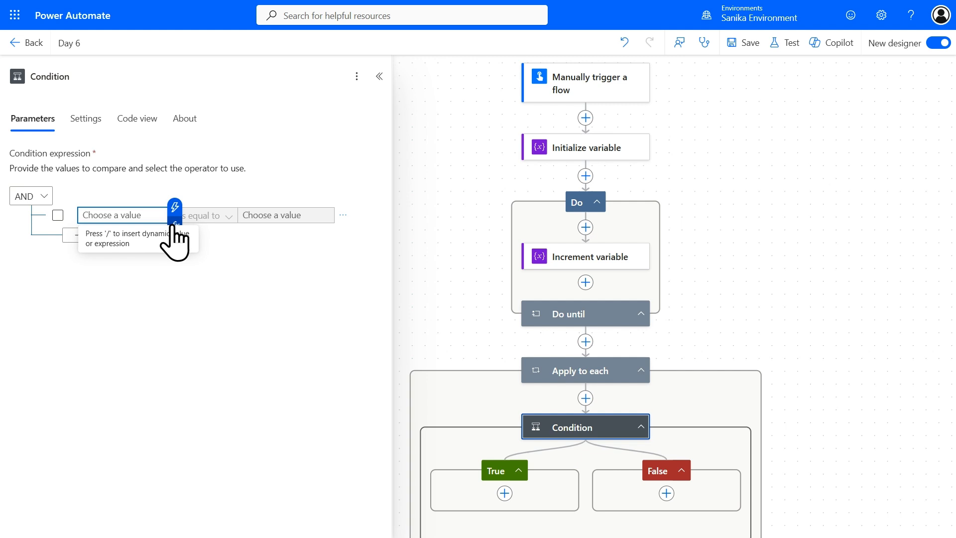
{"action": "left_click", "coordinate": [174, 222]}
{"action": "type", "text": "it"}
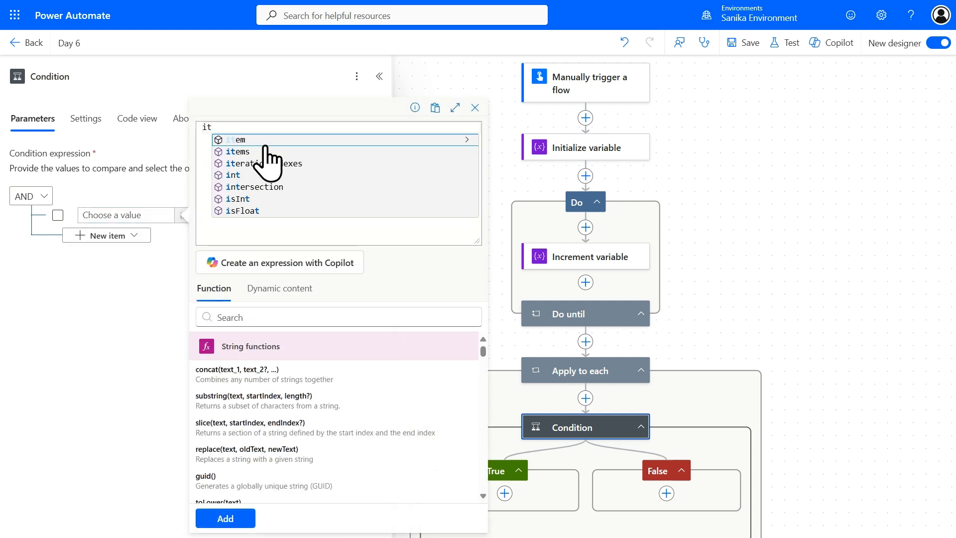
{"action": "key", "text": "Return"}
{"action": "type", "text": "?"}
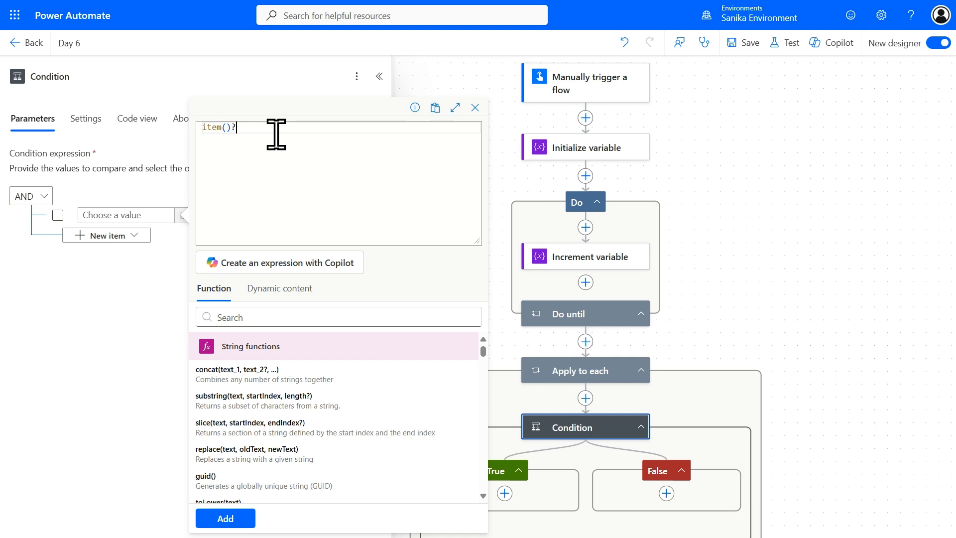
{"action": "type", "text": "['Grade"}
{"action": "left_click", "coordinate": [312, 130]}
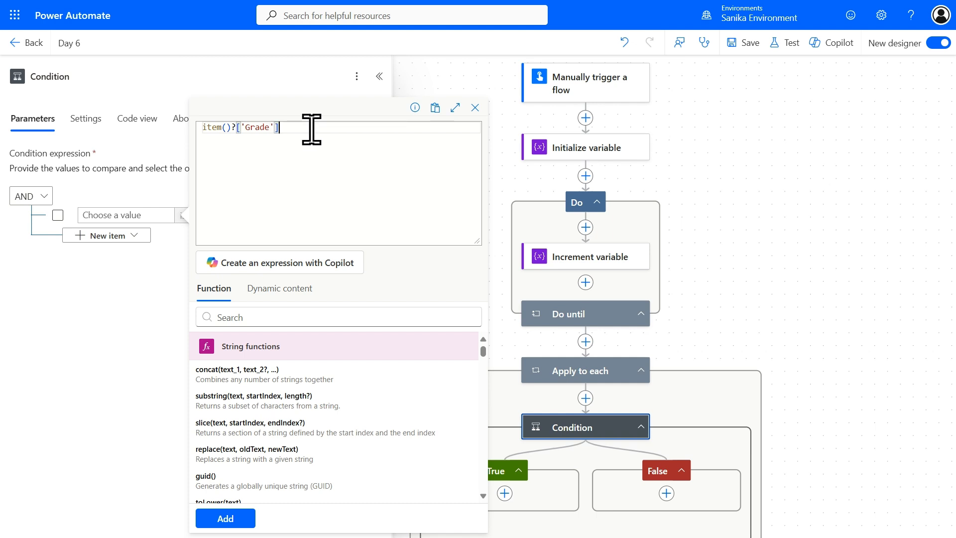
{"action": "left_click", "coordinate": [248, 513]}
Set the comparison value of the Condition to S003 with the "is equal to" operator
{"action": "left_click", "coordinate": [277, 215]}
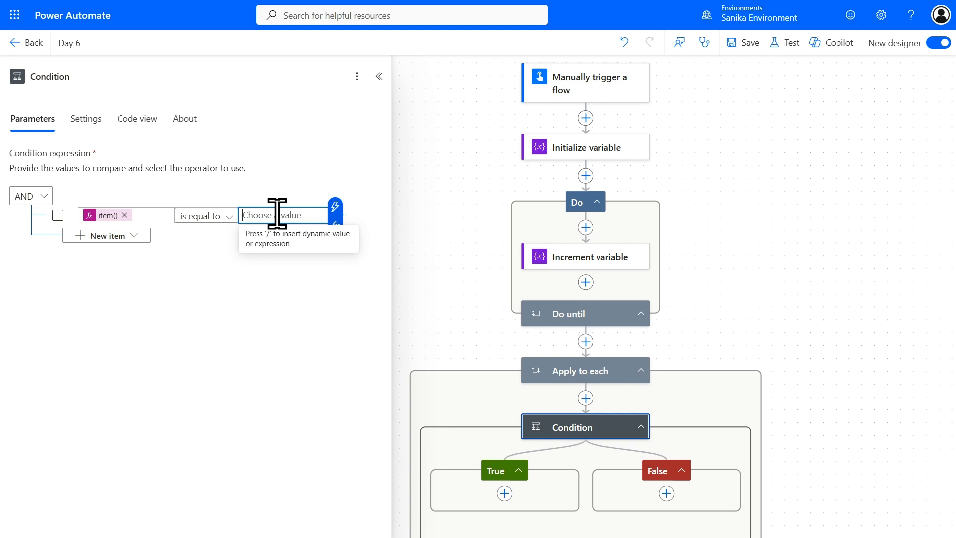
{"action": "type", "text": "Grade"}
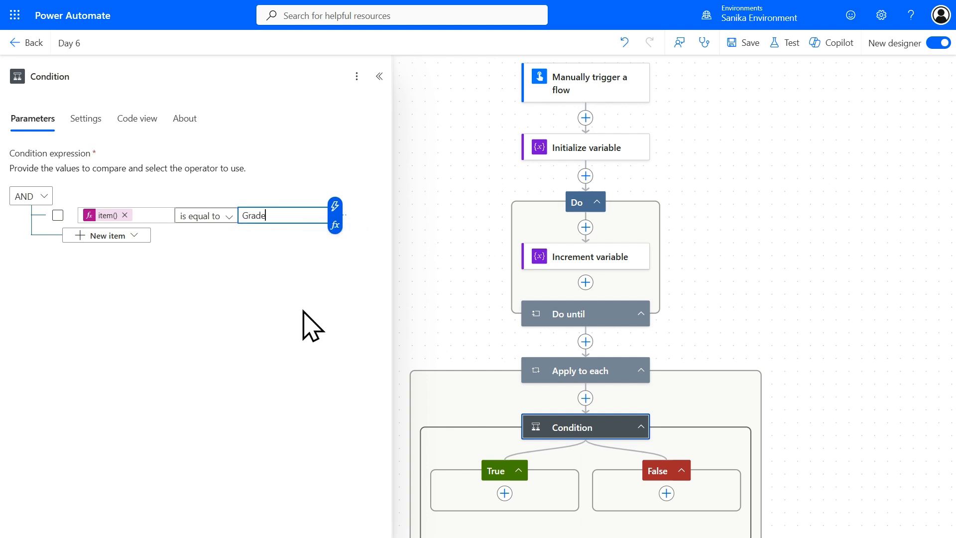
{"action": "double_click", "coordinate": [282, 216]}
{"action": "key", "text": "BackSpace"}
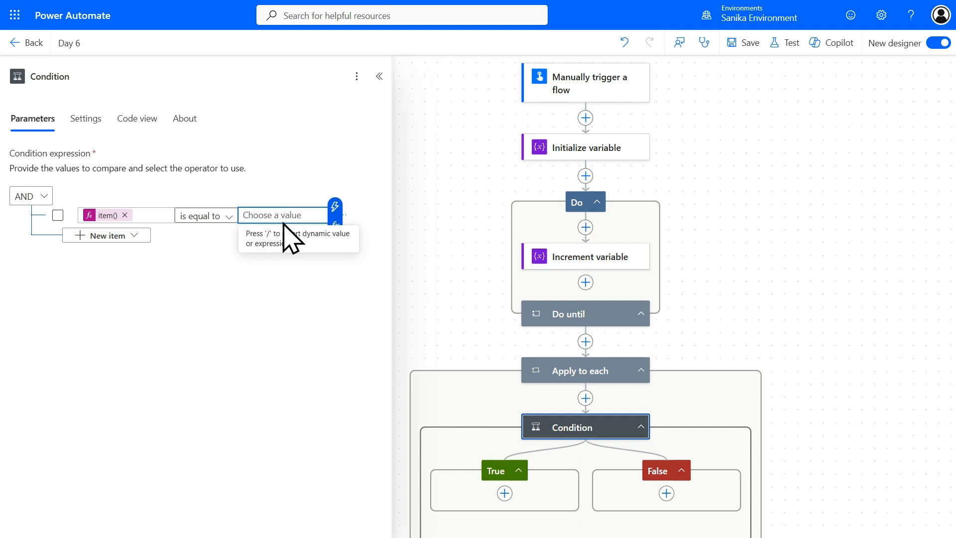
{"action": "type", "text": "S003"}
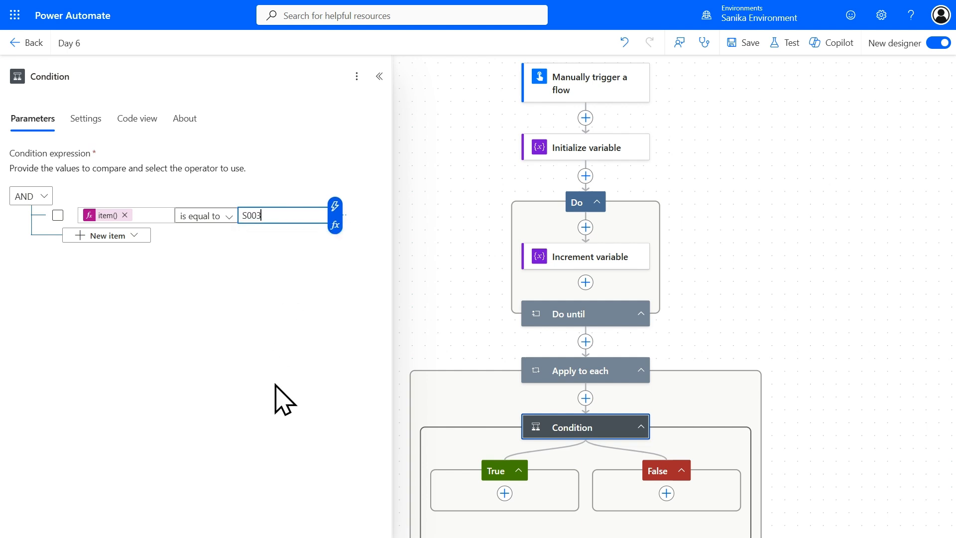
{"action": "left_click", "coordinate": [277, 277]}
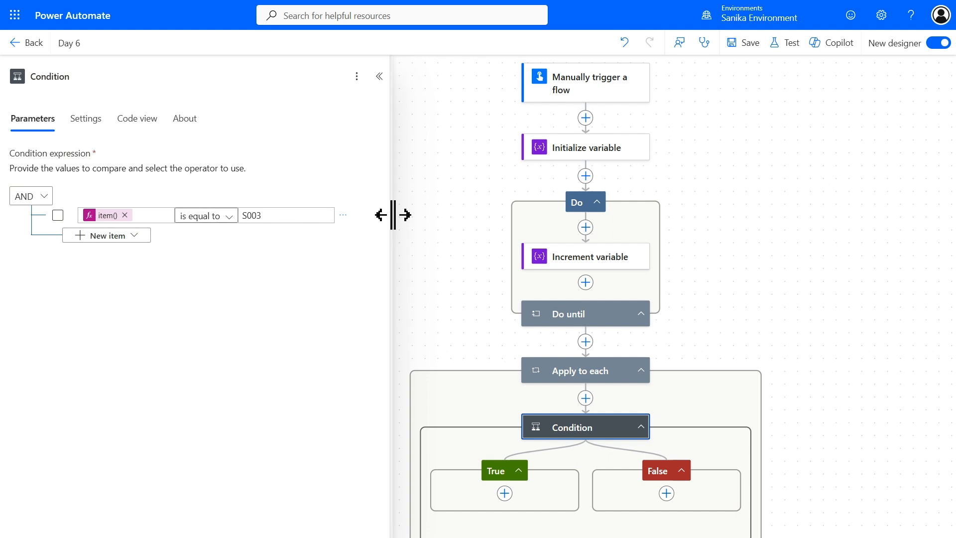
{"action": "scroll", "coordinate": [486, 377], "scroll_direction": "down", "scroll_amount": 8}
{"action": "scroll", "coordinate": [486, 377], "scroll_direction": "up", "scroll_amount": 8}
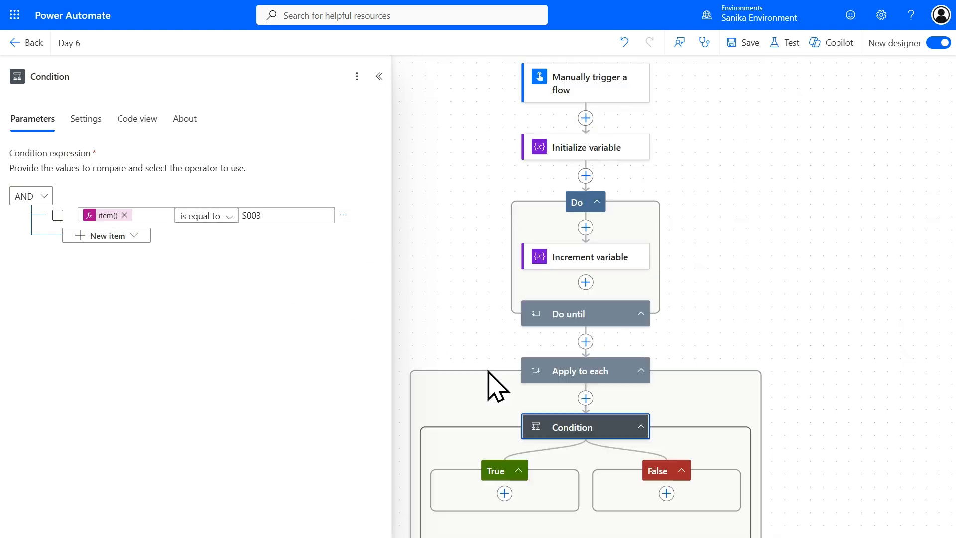
Add a Compose action to the True branch holding the student records JSON array, with the third student's Grade as A+
{"action": "left_click", "coordinate": [504, 493]}
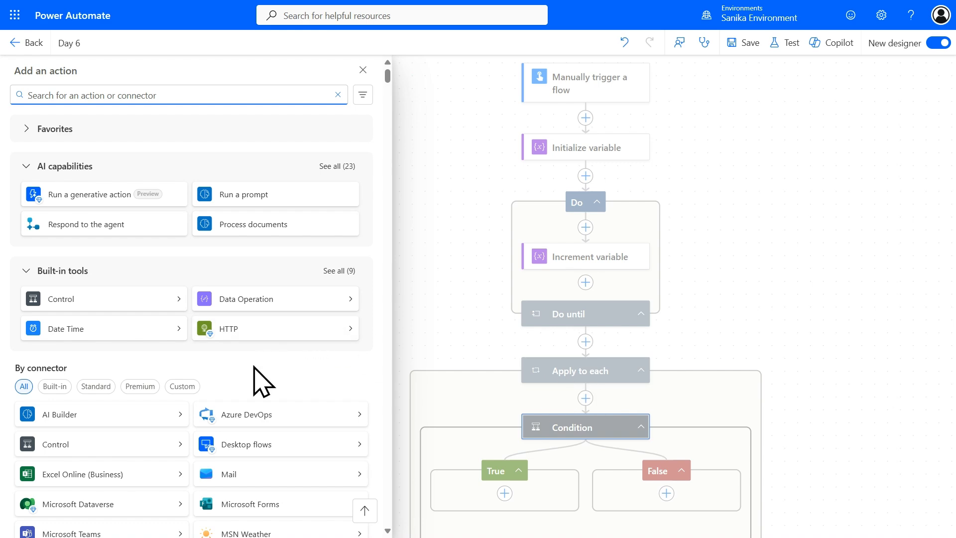
{"action": "left_click", "coordinate": [504, 493]}
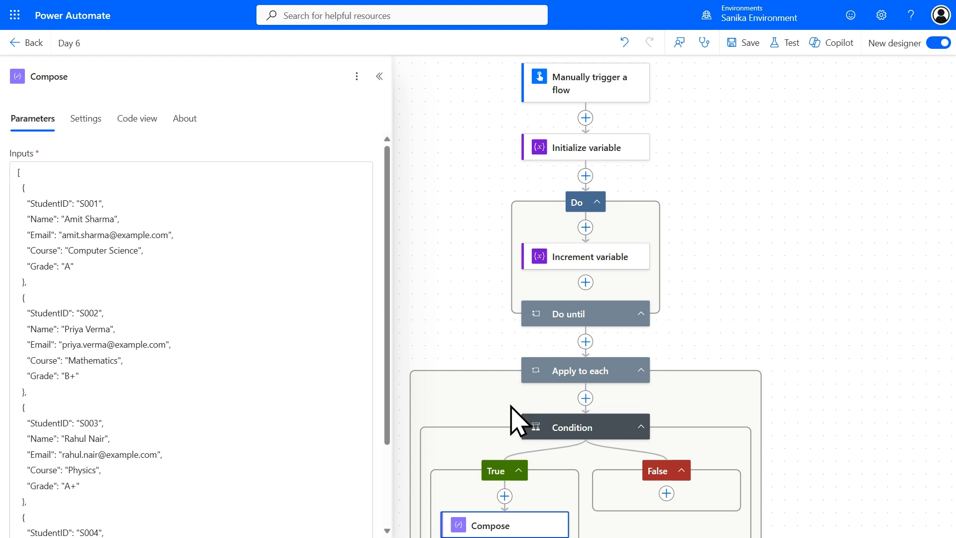
{"action": "scroll", "coordinate": [518, 412], "scroll_direction": "down", "scroll_amount": 5}
{"action": "scroll", "coordinate": [521, 416], "scroll_direction": "up", "scroll_amount": 5}
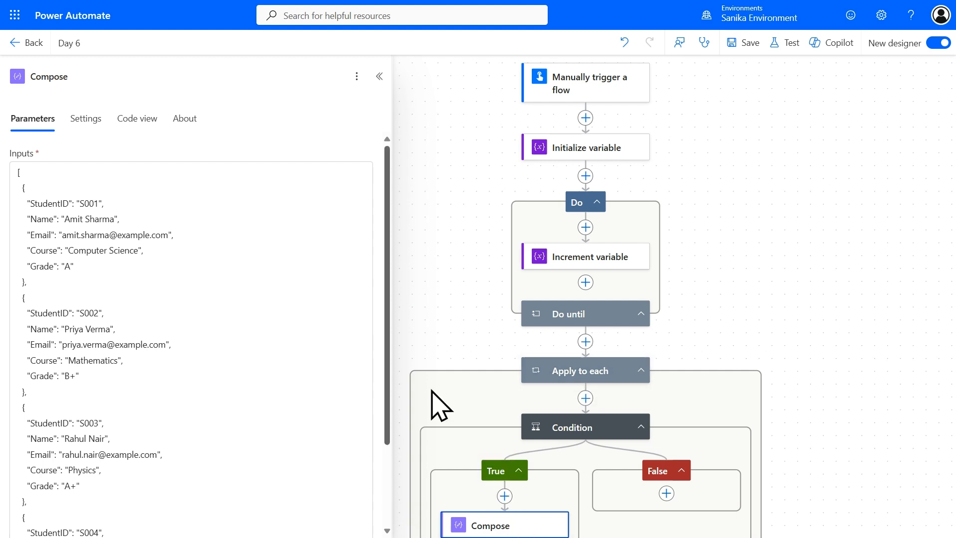
{"action": "left_click", "coordinate": [79, 488]}
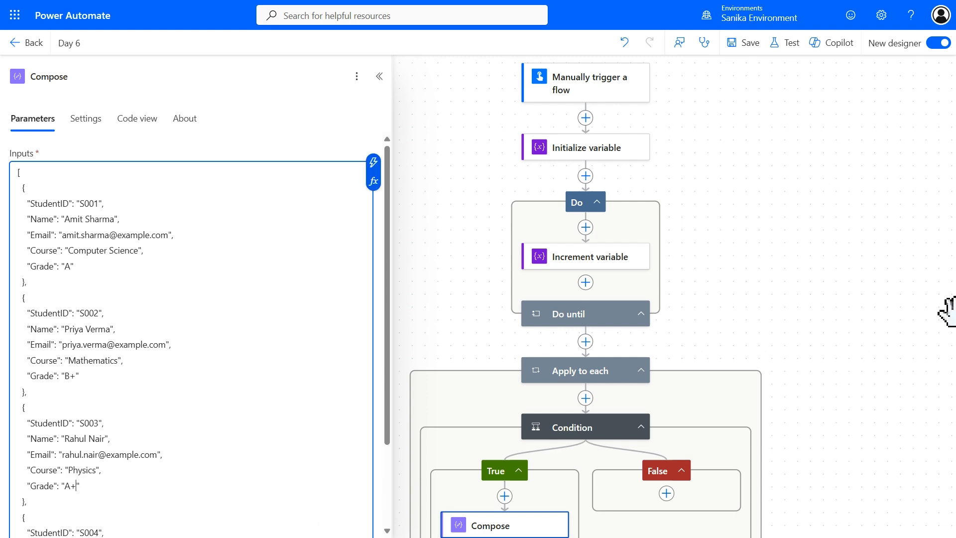
Save the Day 6 flow and run it as a manual test
{"action": "left_click", "coordinate": [783, 44]}
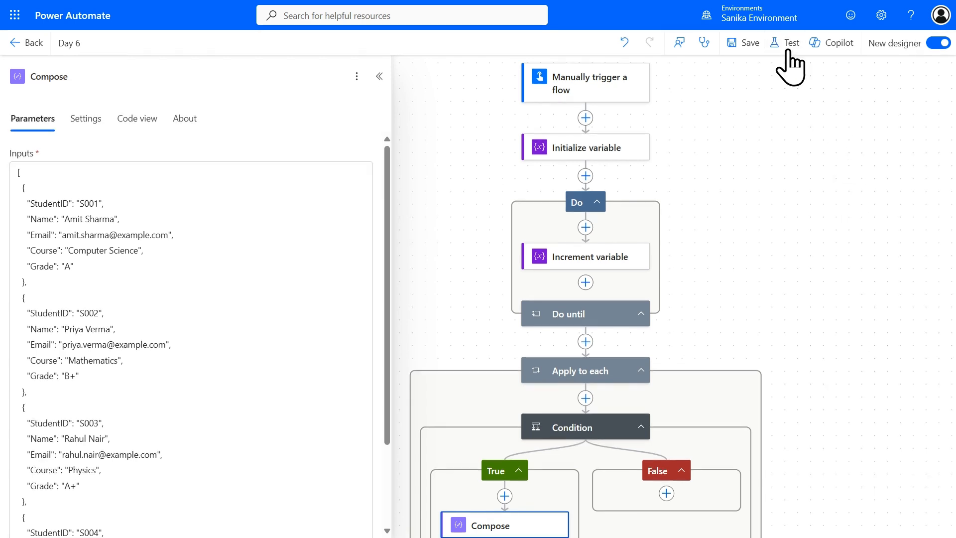
{"action": "left_click", "coordinate": [752, 110]}
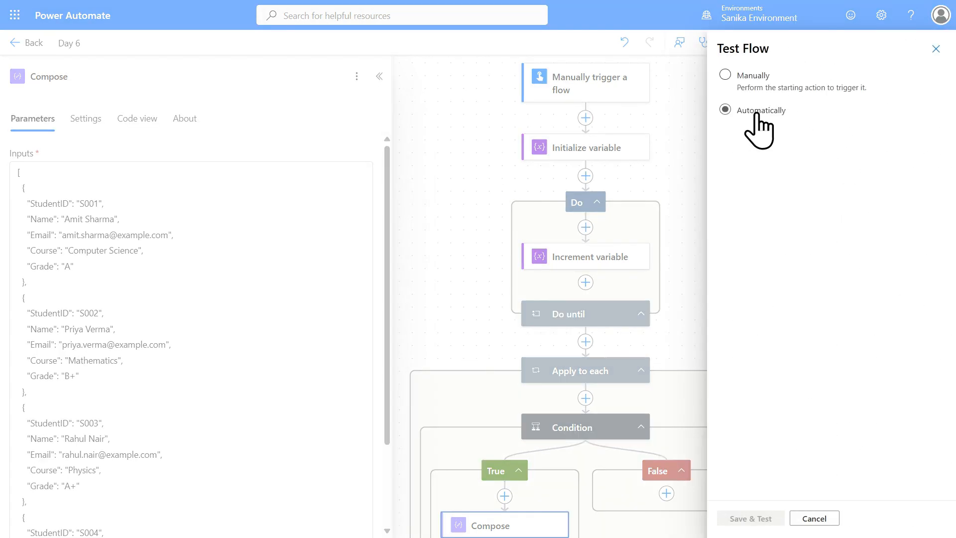
{"action": "left_click", "coordinate": [748, 130]}
{"action": "left_click", "coordinate": [740, 155]}
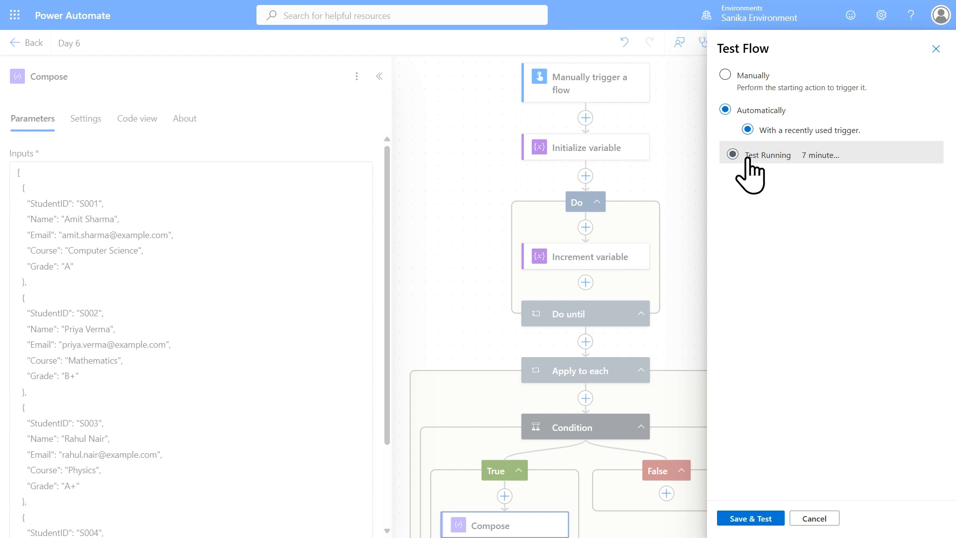
{"action": "left_click", "coordinate": [758, 88]}
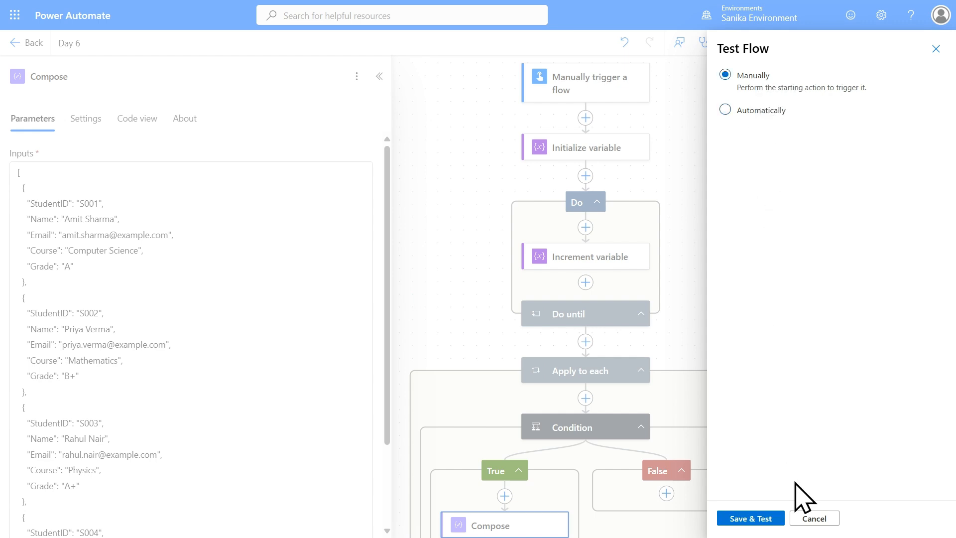
{"action": "left_click", "coordinate": [753, 518]}
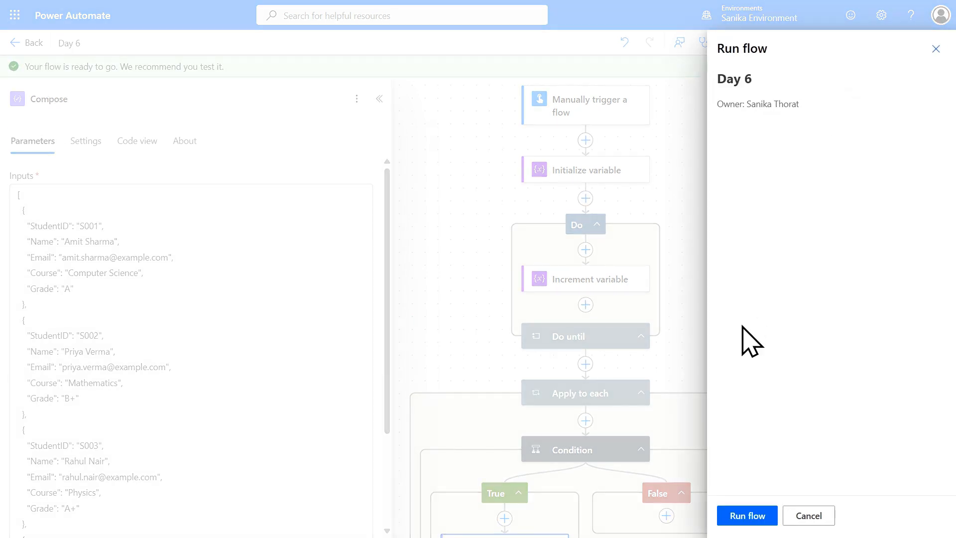
{"action": "left_click", "coordinate": [742, 520]}
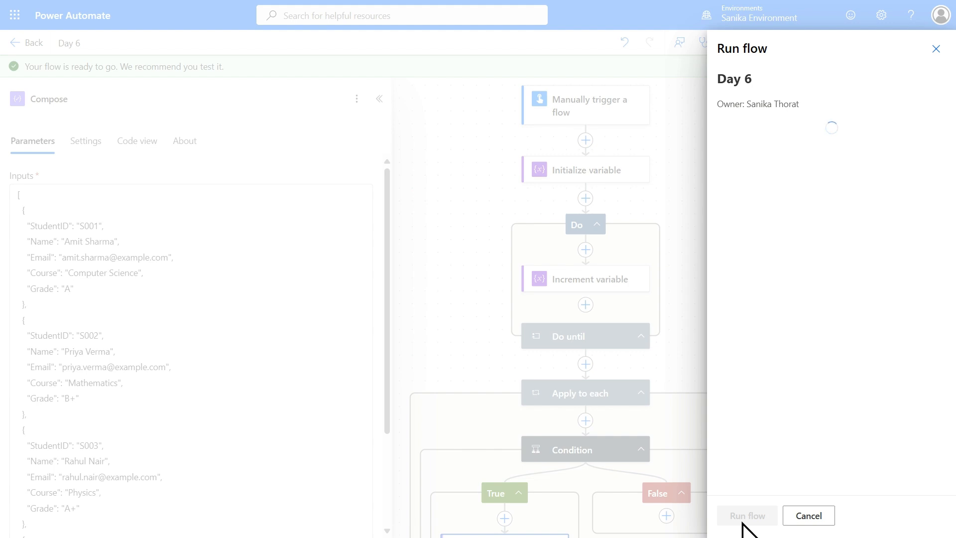
{"action": "left_click", "coordinate": [742, 517]}
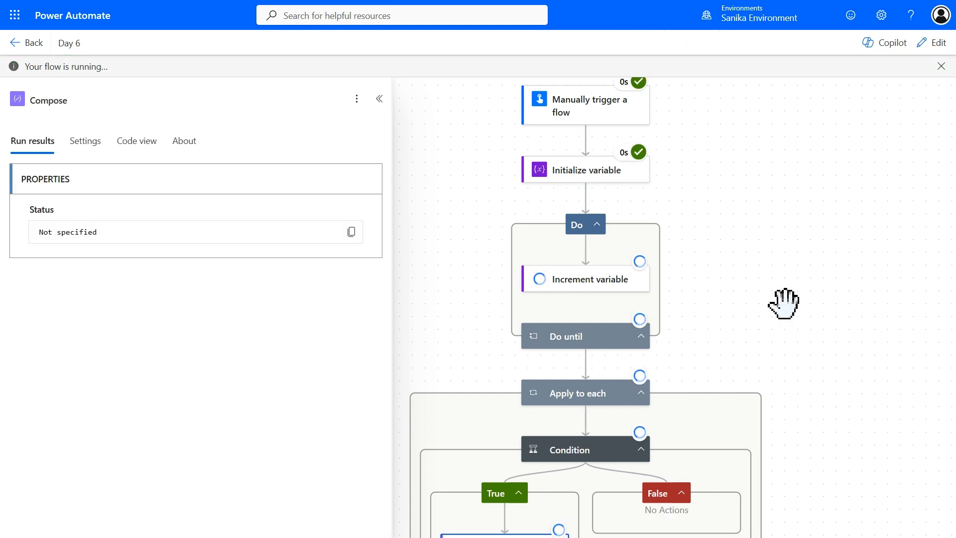
Examine the Compose run result in each Apply to each iteration and the Condition's expression result in the fourth iteration
{"action": "scroll", "coordinate": [784, 303], "scroll_direction": "down", "scroll_amount": 8}
{"action": "scroll", "coordinate": [784, 303], "scroll_direction": "up", "scroll_amount": 8}
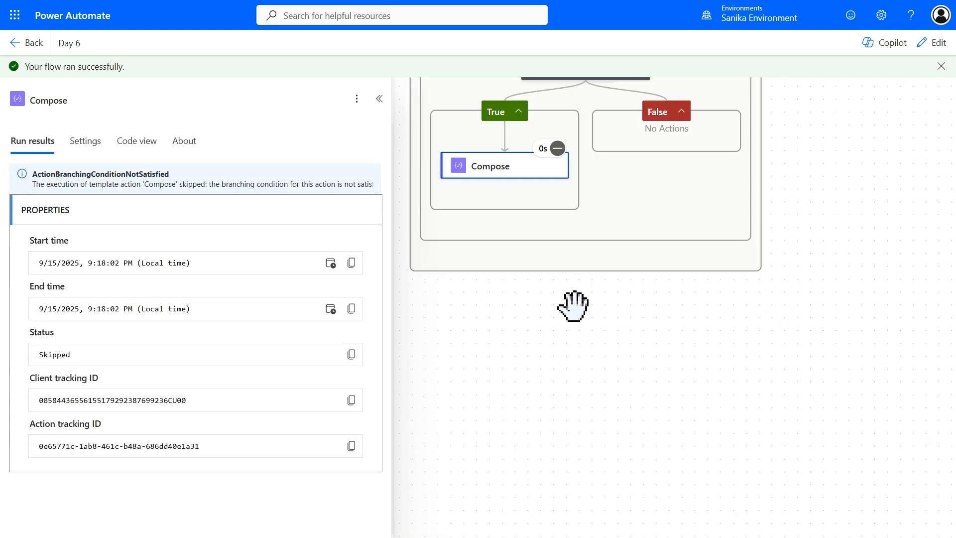
{"action": "scroll", "coordinate": [583, 301], "scroll_direction": "up", "scroll_amount": 8}
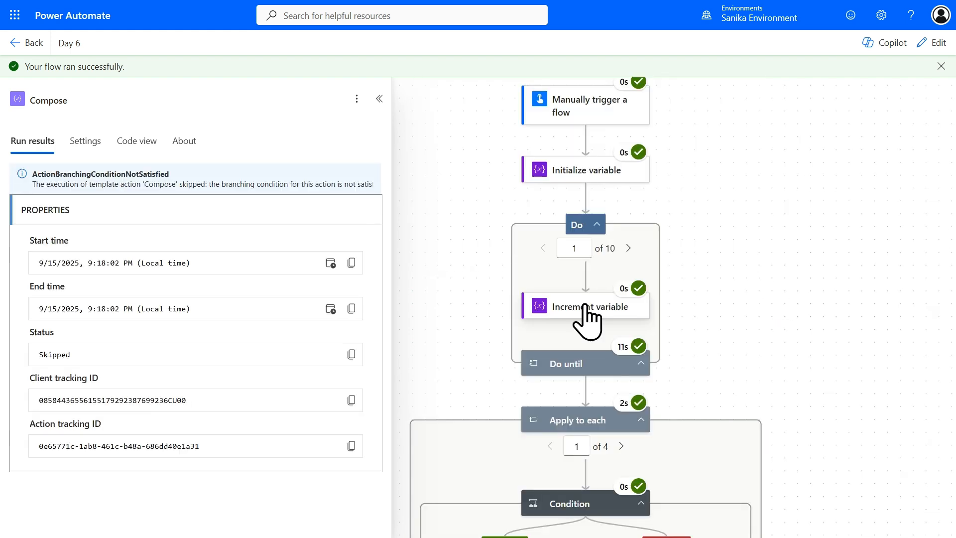
{"action": "left_click", "coordinate": [620, 447]}
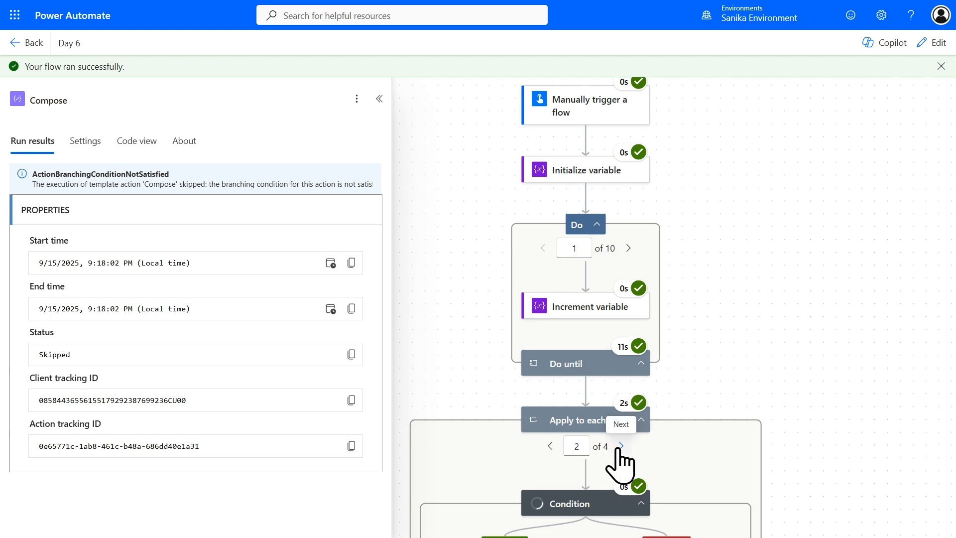
{"action": "scroll", "coordinate": [736, 347], "scroll_direction": "down", "scroll_amount": 8}
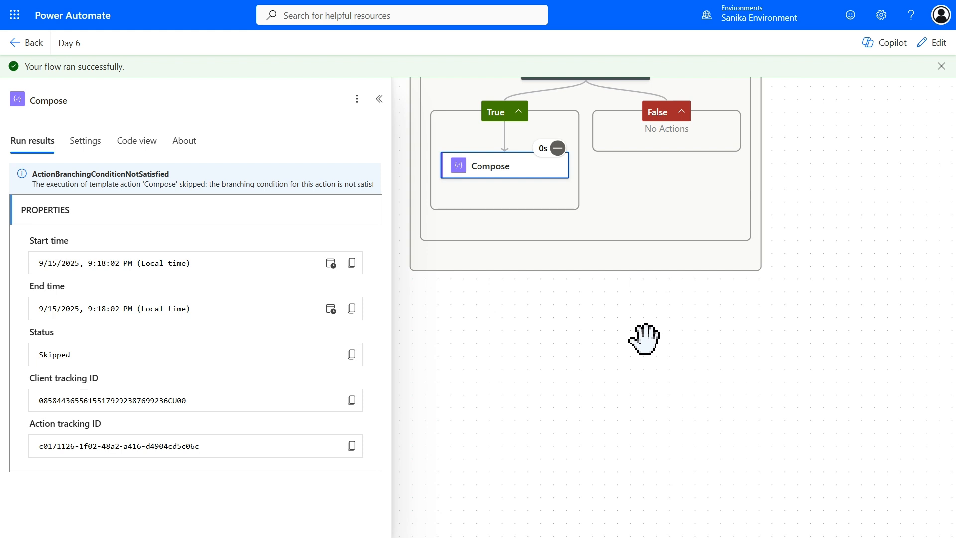
{"action": "scroll", "coordinate": [645, 338], "scroll_direction": "up", "scroll_amount": 8}
{"action": "left_click", "coordinate": [621, 446]}
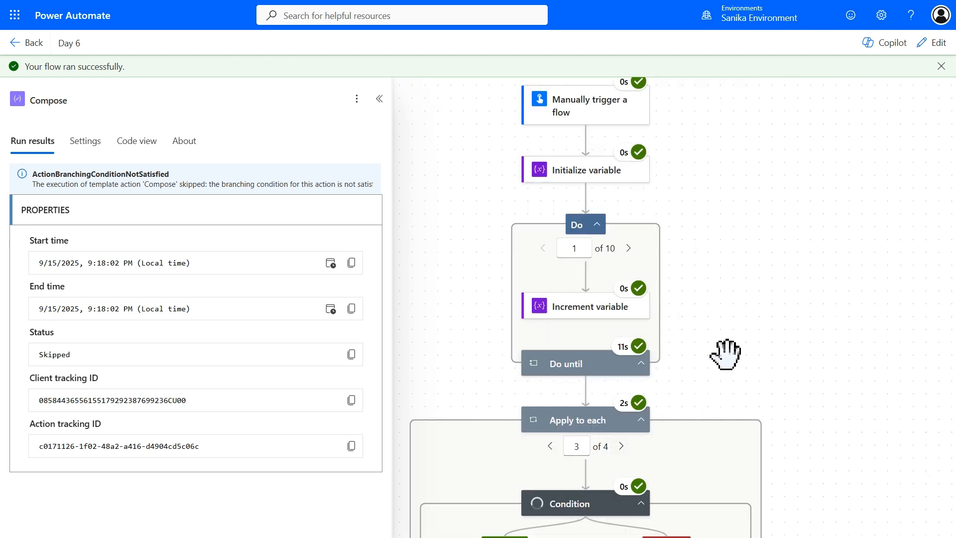
{"action": "scroll", "coordinate": [702, 326], "scroll_direction": "down", "scroll_amount": 8}
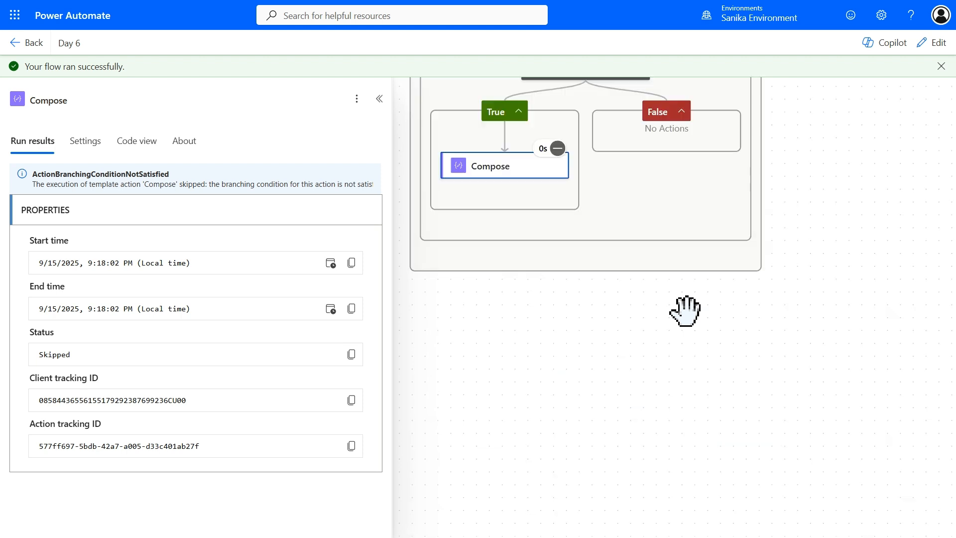
{"action": "scroll", "coordinate": [685, 311], "scroll_direction": "up", "scroll_amount": 8}
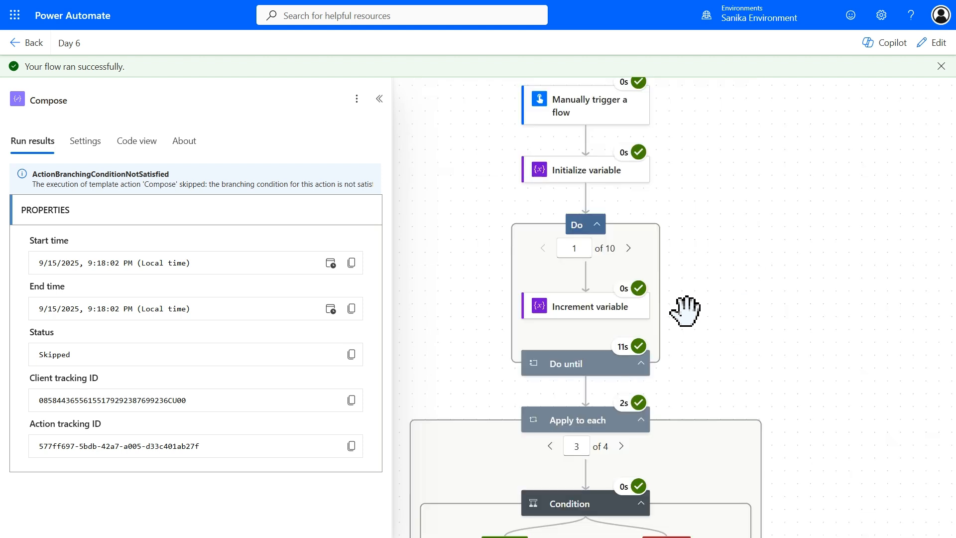
{"action": "left_click", "coordinate": [621, 446]}
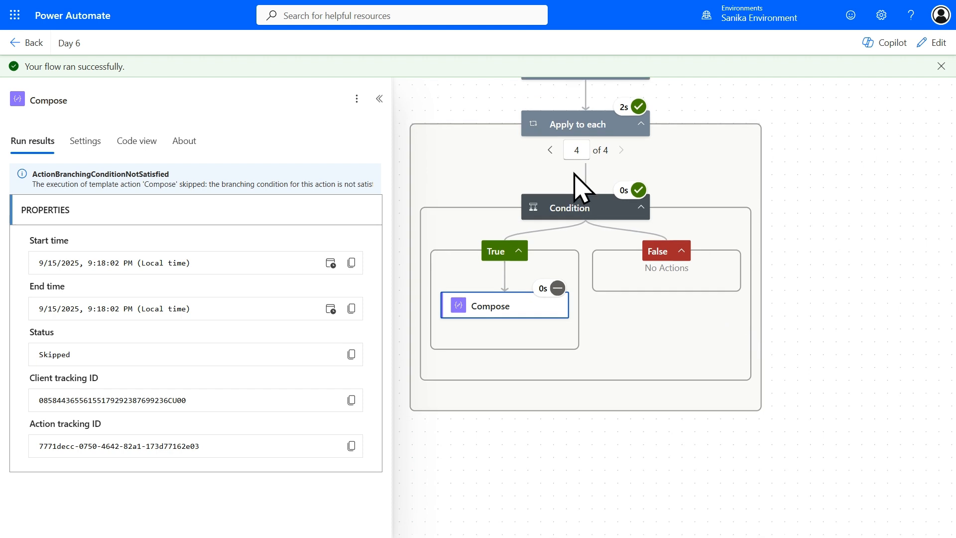
{"action": "left_click", "coordinate": [571, 212]}
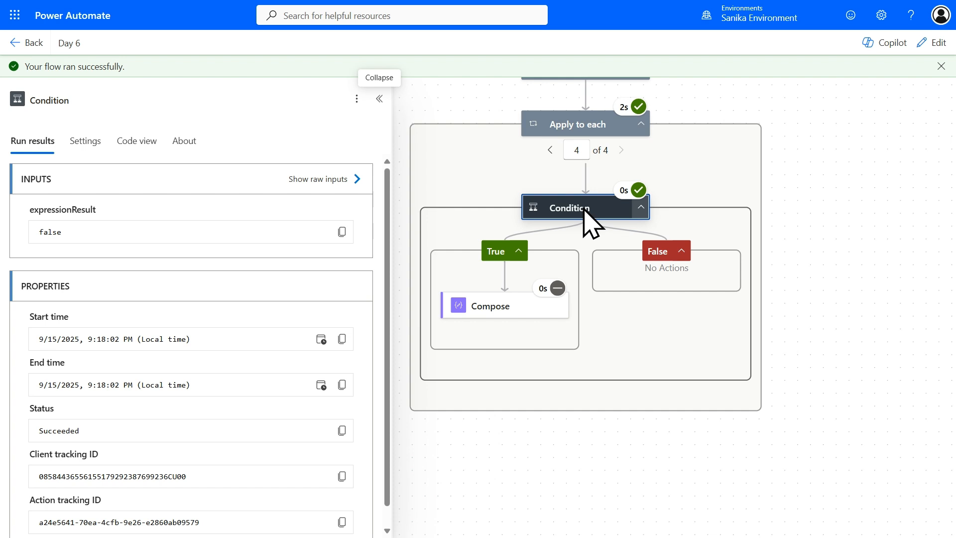
Reopen the flow for editing and add a Data Operation Compose action inside Apply to each, before the Condition
{"action": "left_click", "coordinate": [932, 43]}
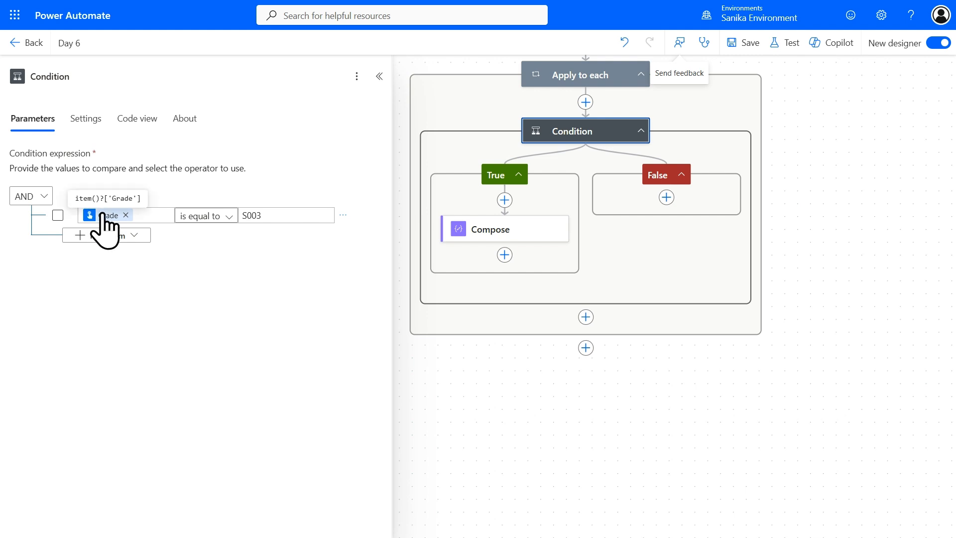
{"action": "left_click", "coordinate": [585, 102]}
{"action": "left_click", "coordinate": [257, 302]}
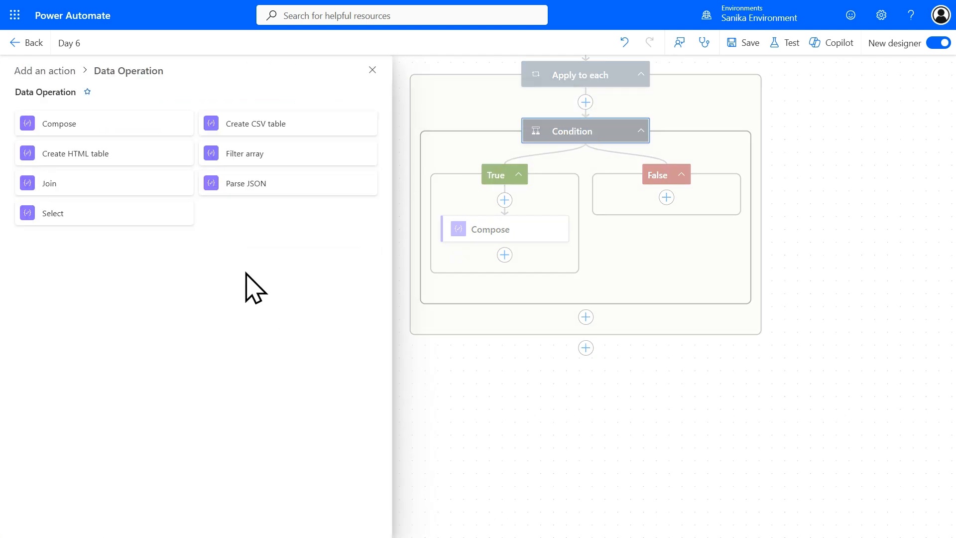
{"action": "left_click", "coordinate": [98, 129]}
{"action": "left_click", "coordinate": [128, 170]}
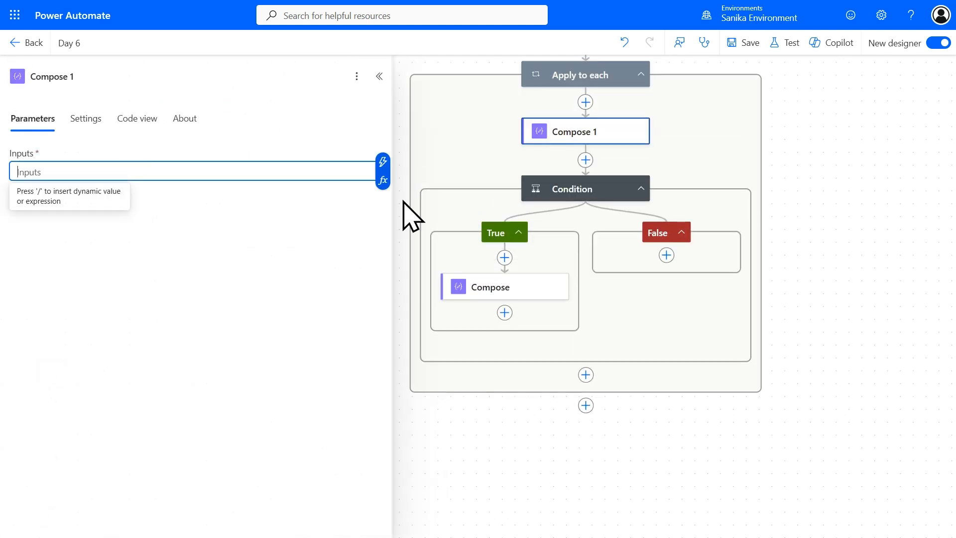
Set the inputs of the new Compose action before the Condition to the Condition's expression item()?['Grade']
{"action": "left_click", "coordinate": [384, 160]}
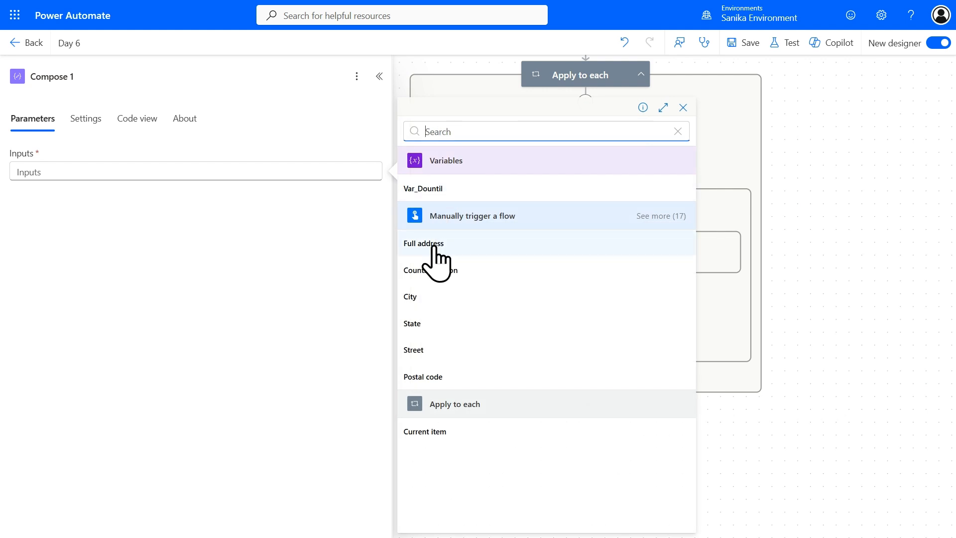
{"action": "left_click", "coordinate": [259, 328]}
{"action": "left_click", "coordinate": [582, 193]}
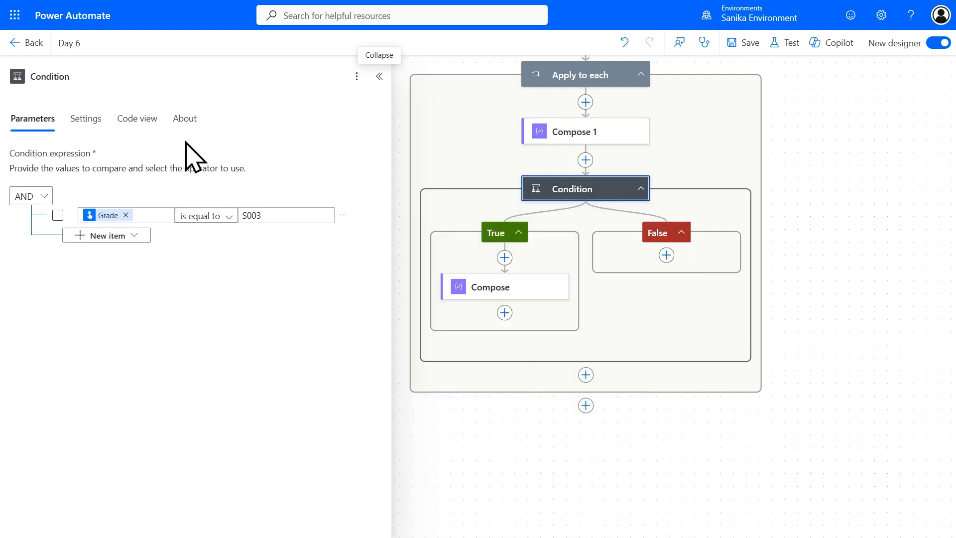
{"action": "left_click", "coordinate": [156, 215]}
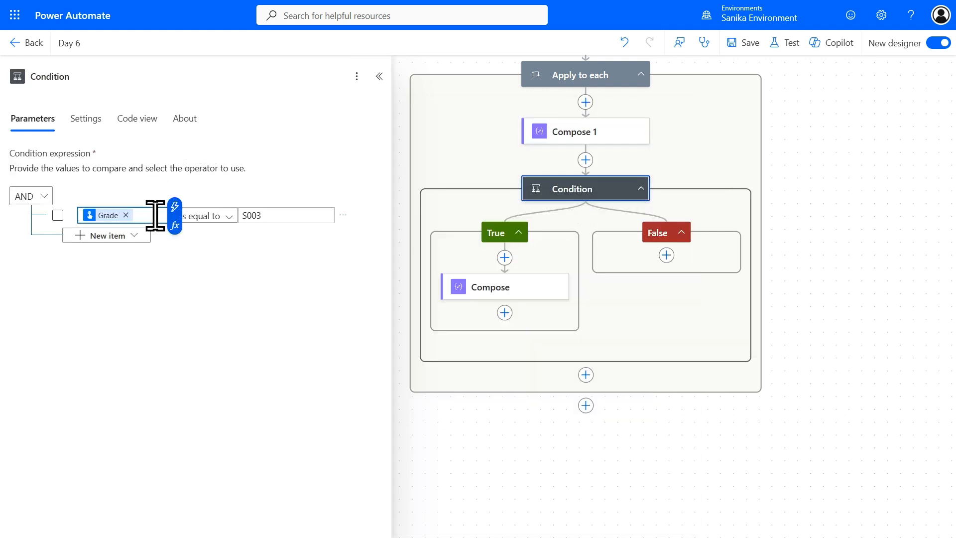
{"action": "key", "text": "BackSpace"}
{"action": "left_click", "coordinate": [570, 147]}
{"action": "left_click", "coordinate": [161, 169]}
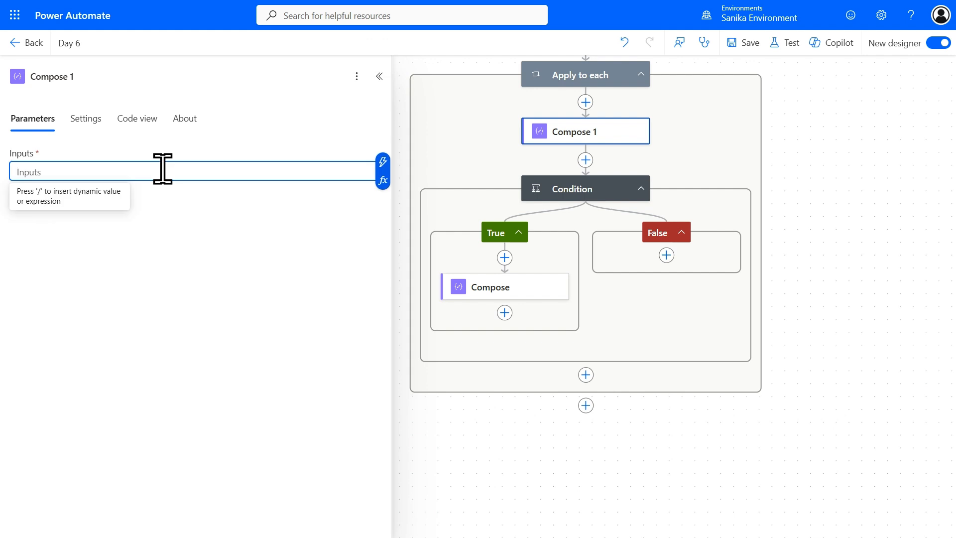
{"action": "key", "text": "ctrl+v"}
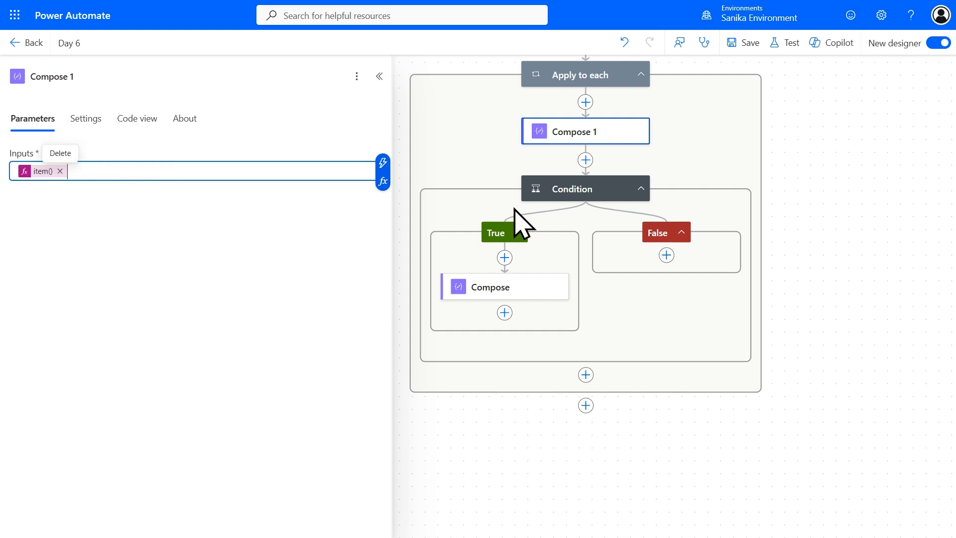
Replace the Condition's comparison value with the expression string('S003')
{"action": "left_click", "coordinate": [593, 189]}
{"action": "left_click", "coordinate": [271, 216]}
{"action": "double_click", "coordinate": [271, 216]}
{"action": "key", "text": "BackSpace"}
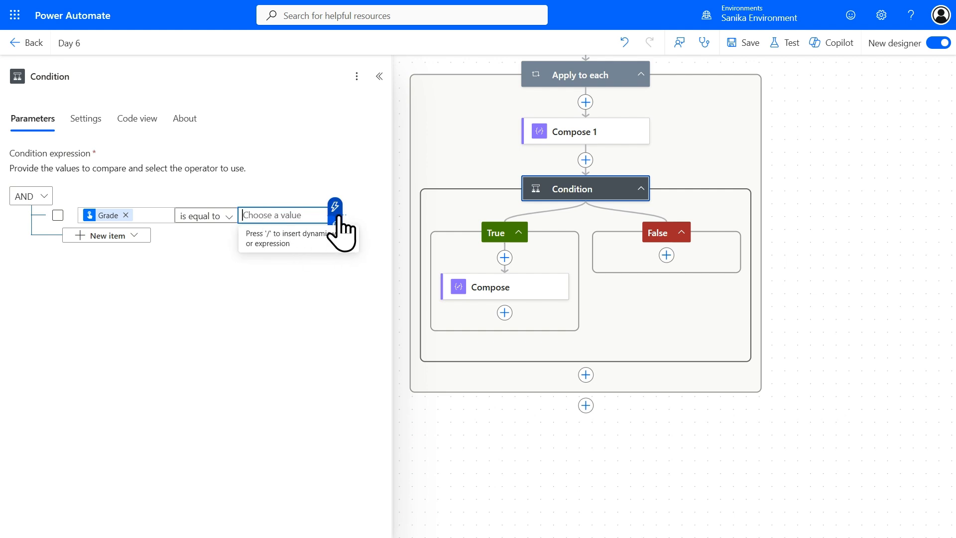
{"action": "left_click", "coordinate": [336, 206]}
{"action": "left_click", "coordinate": [345, 240]}
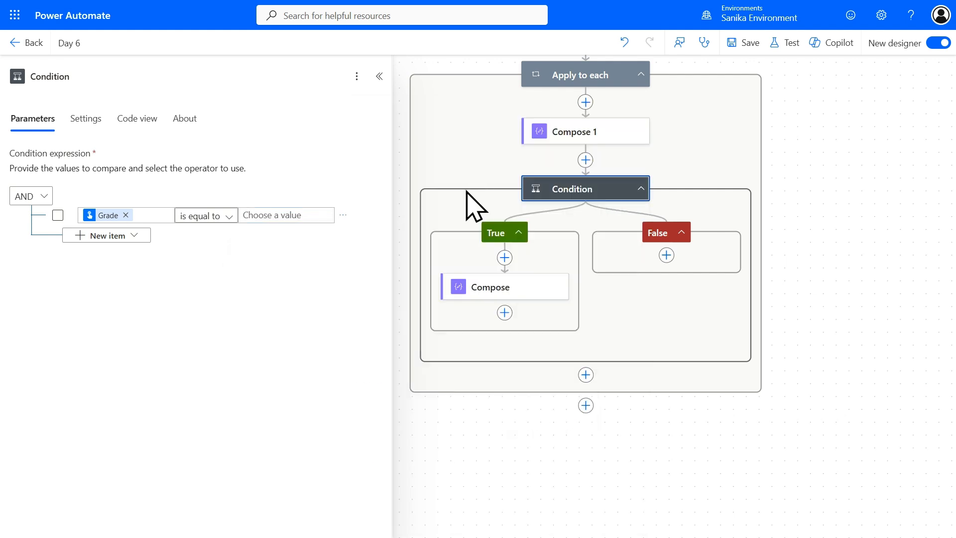
{"action": "left_click", "coordinate": [287, 215]}
{"action": "left_click", "coordinate": [341, 237]}
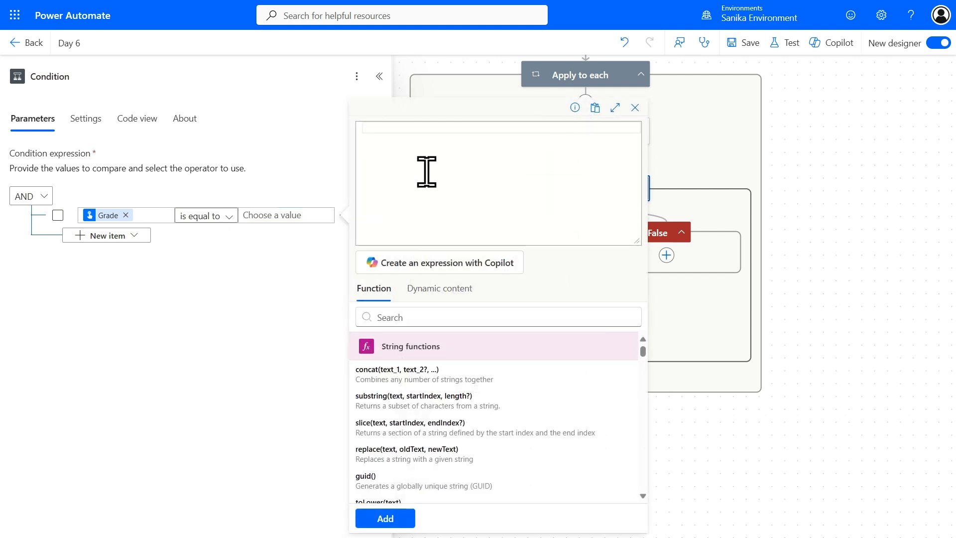
{"action": "type", "text": "str"}
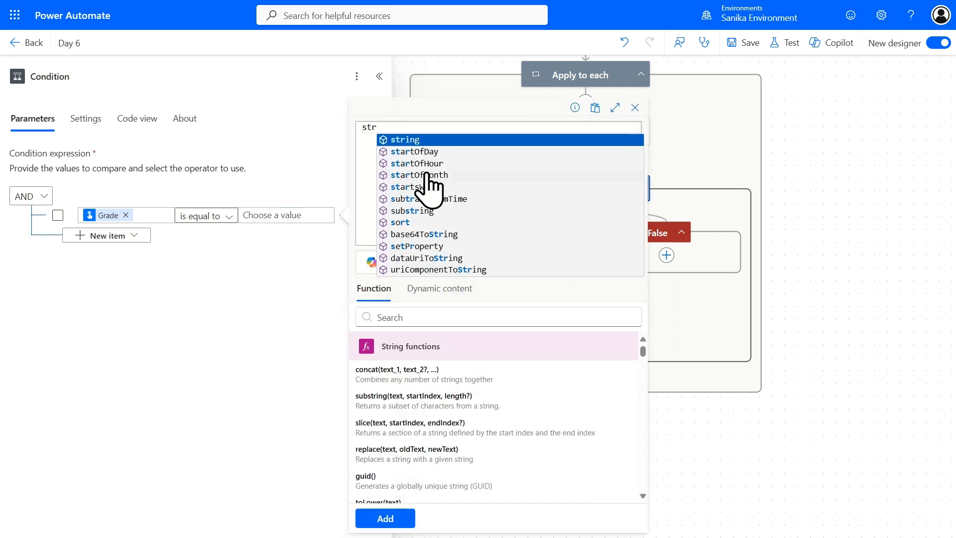
{"action": "left_click", "coordinate": [443, 140]}
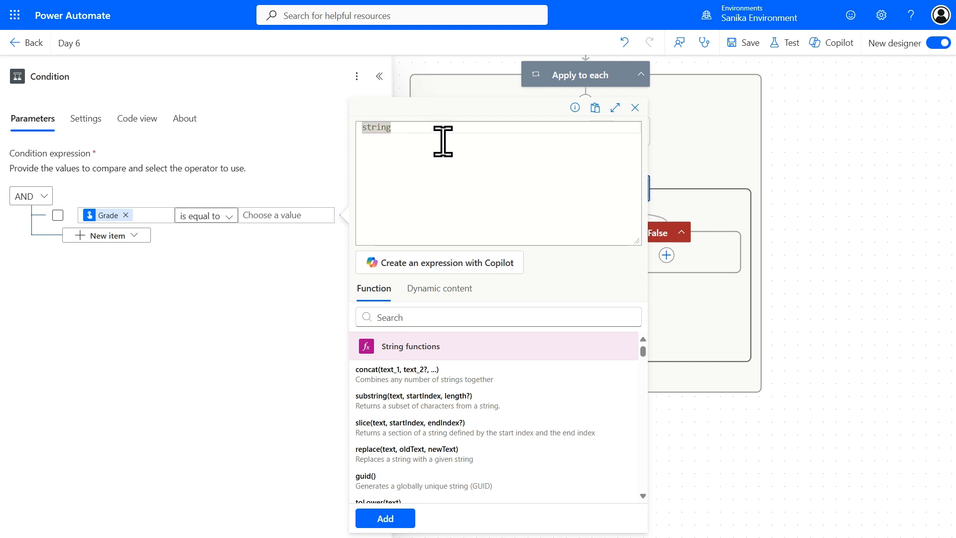
{"action": "type", "text": "('"}
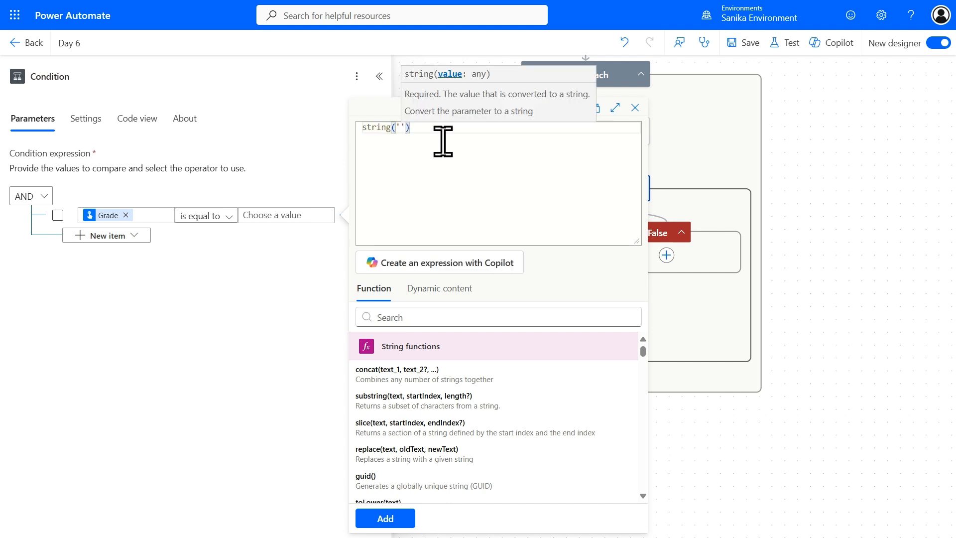
{"action": "type", "text": "S003"}
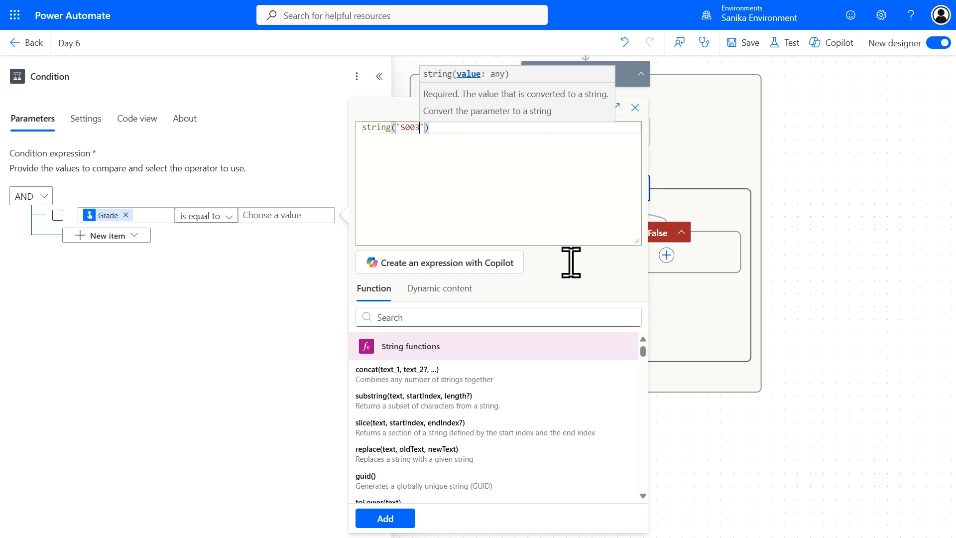
{"action": "left_click", "coordinate": [410, 518]}
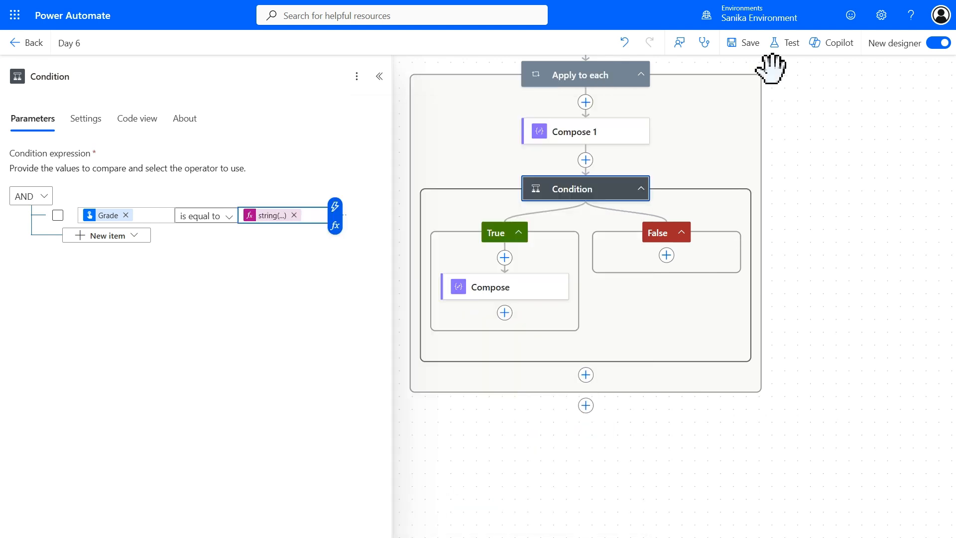
Save the flow, run it as a manual test and inspect the raw output of Compose 1
{"action": "left_click", "coordinate": [790, 45]}
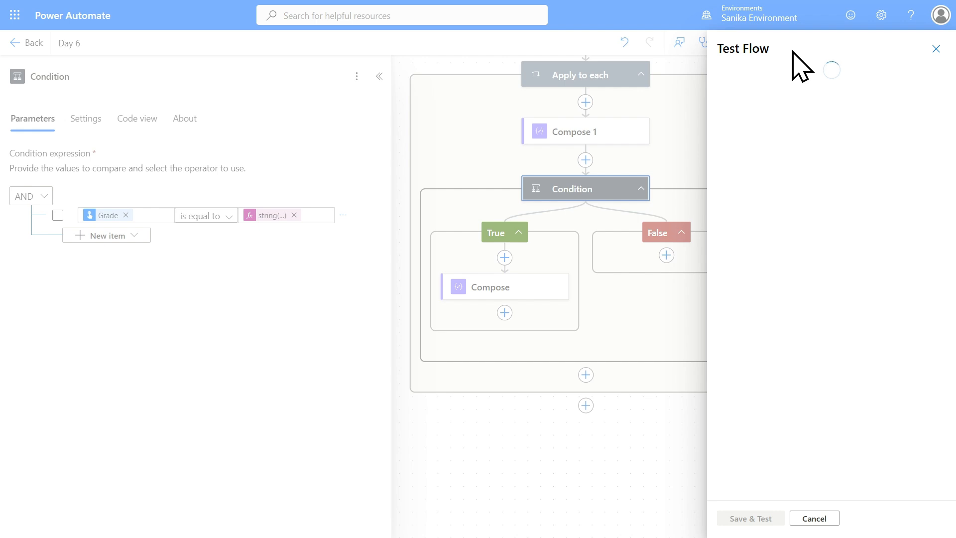
{"action": "left_click", "coordinate": [746, 112]}
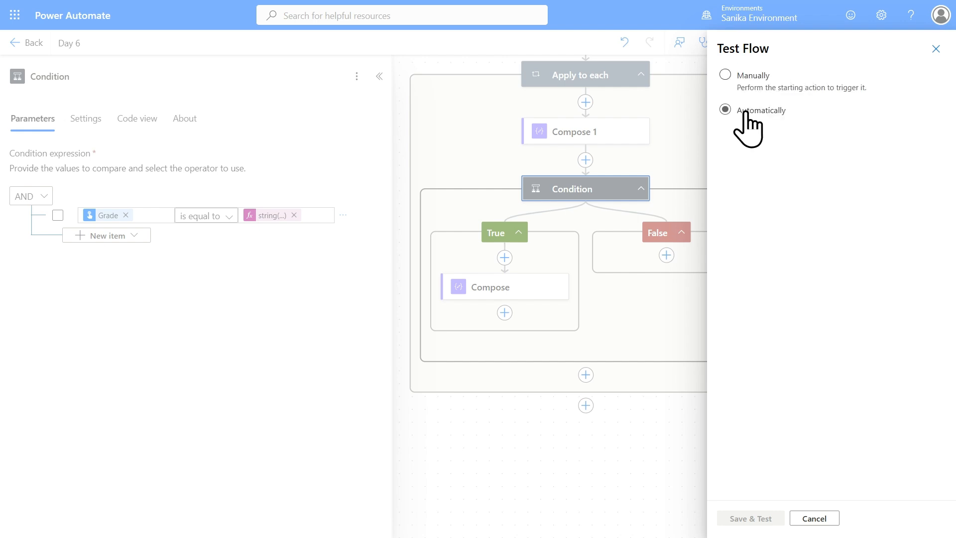
{"action": "left_click", "coordinate": [750, 79]}
{"action": "left_click", "coordinate": [760, 518]}
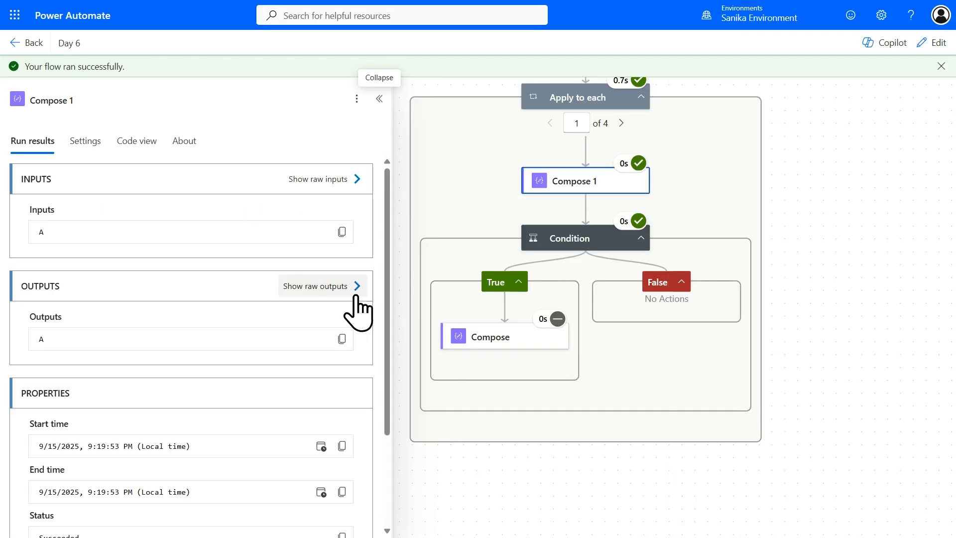
{"action": "left_click", "coordinate": [356, 297]}
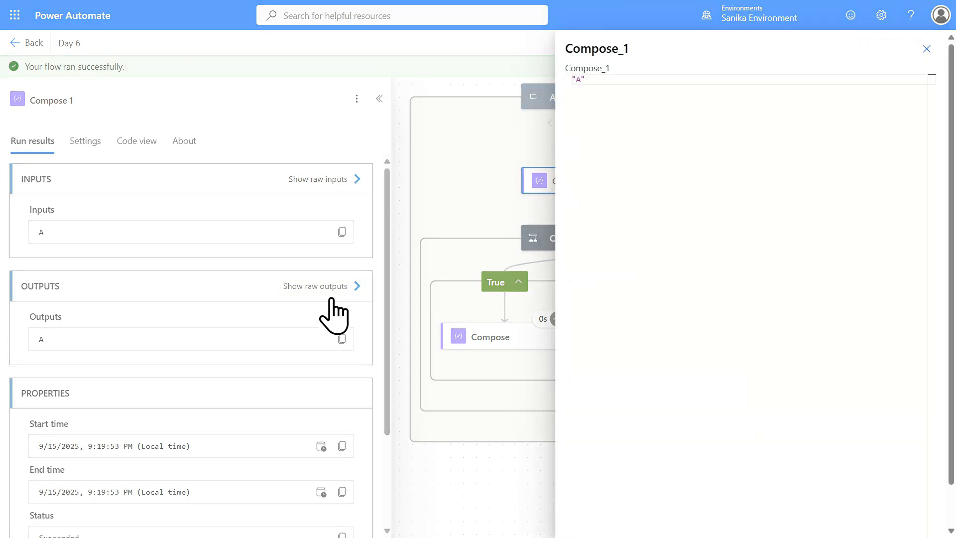
{"action": "left_click", "coordinate": [45, 356]}
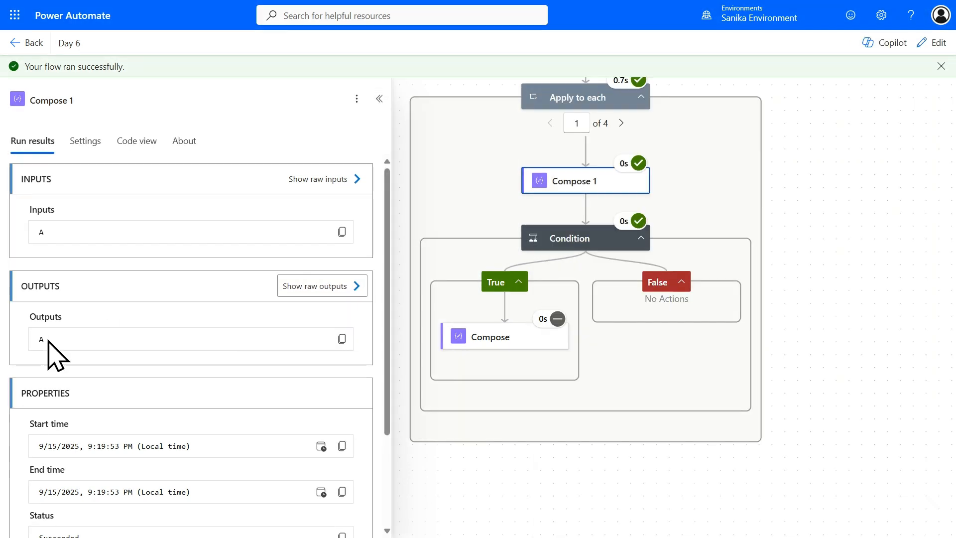
Reopen the flow for editing and select the StudentID key in the first record of the Apply to each array
{"action": "left_click", "coordinate": [931, 45]}
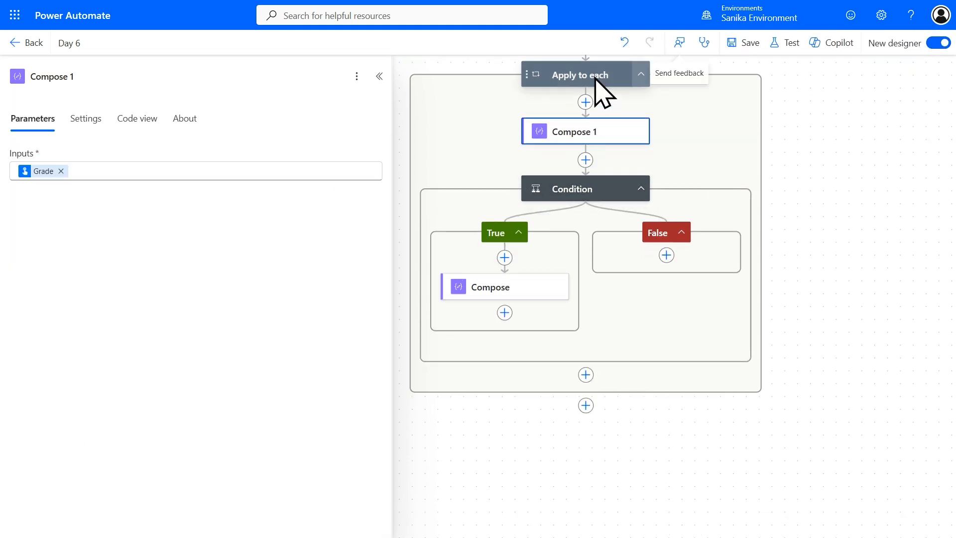
{"action": "left_click", "coordinate": [596, 80]}
{"action": "double_click", "coordinate": [43, 203]}
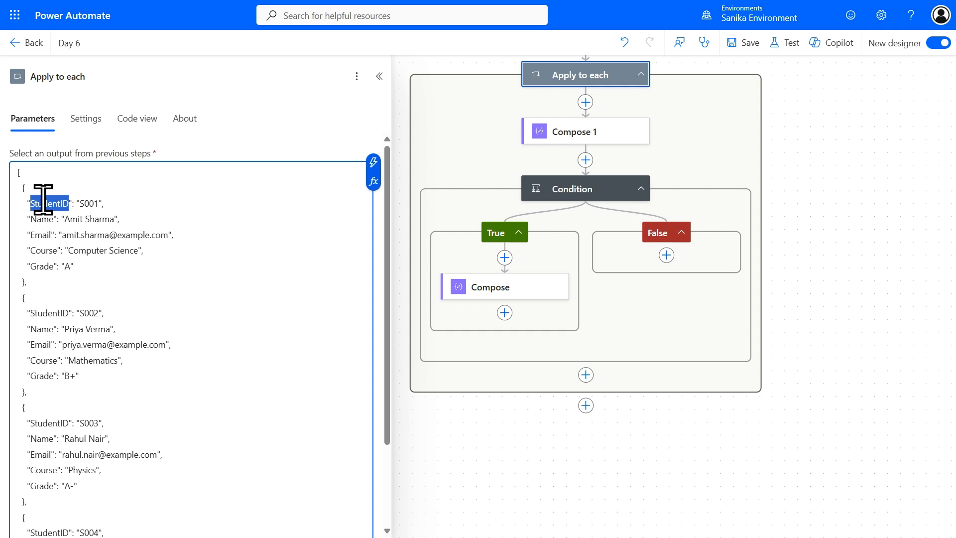
Replace the Grade token in the Condition's first operand with the expression item()?['StudentID']
{"action": "left_click", "coordinate": [588, 190]}
{"action": "left_click", "coordinate": [106, 219]}
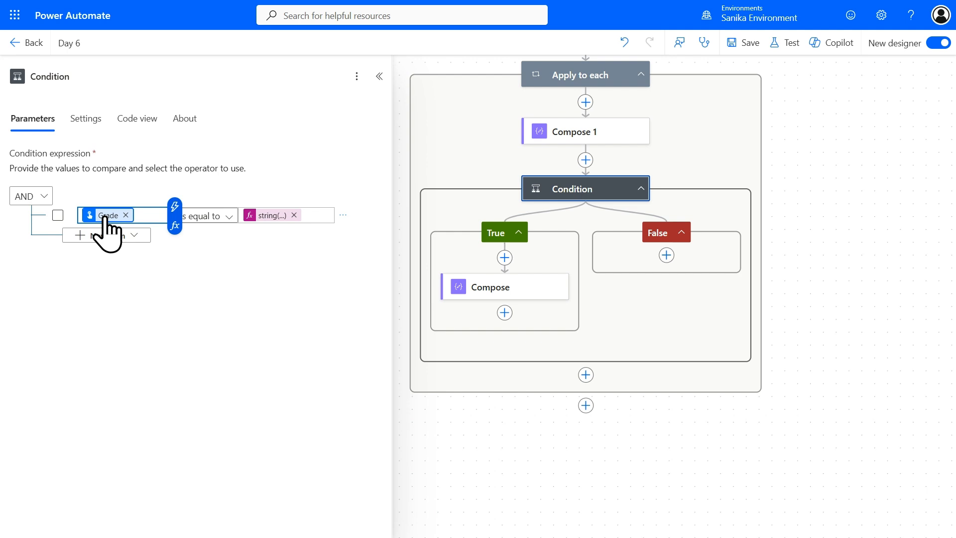
{"action": "left_click", "coordinate": [142, 215]}
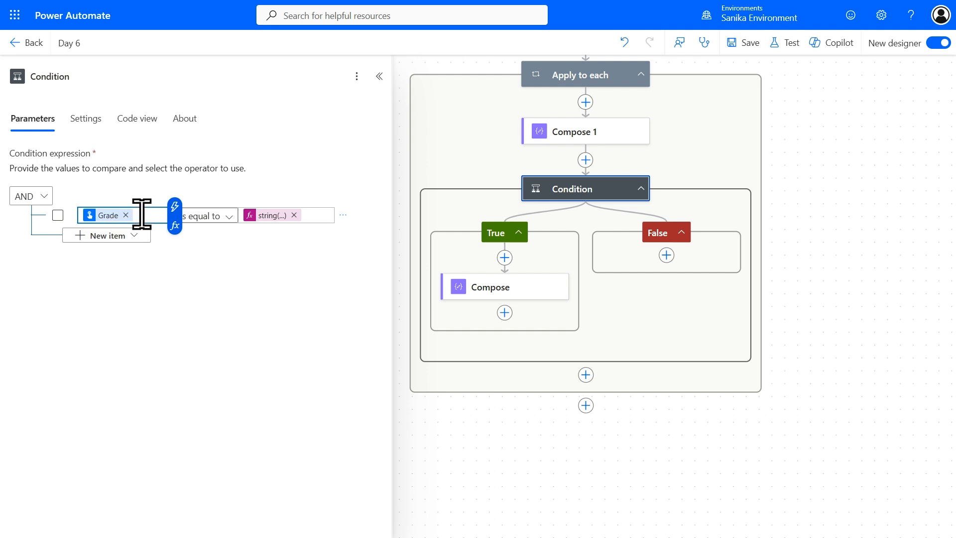
{"action": "key", "text": "BackSpace"}
{"action": "left_click", "coordinate": [174, 225]}
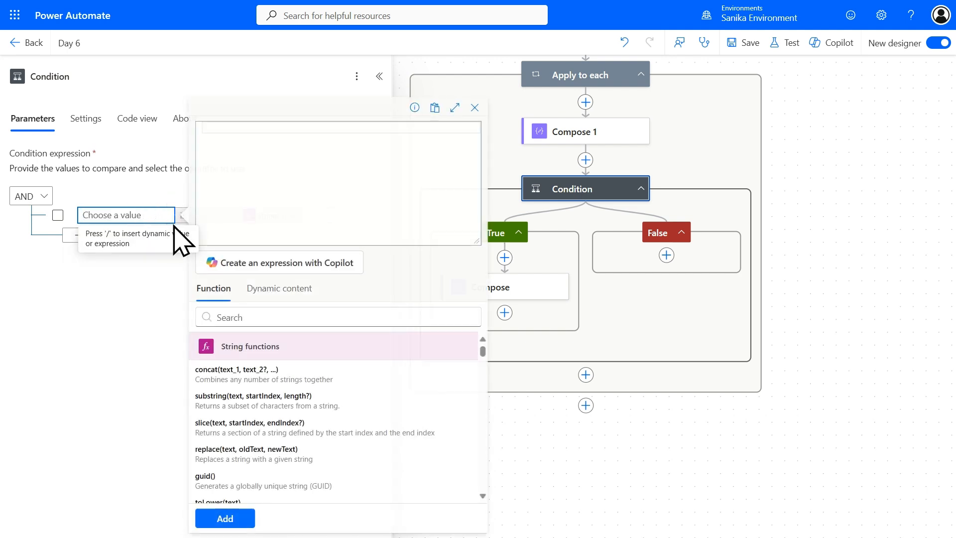
{"action": "left_click", "coordinate": [139, 213]}
{"action": "left_click", "coordinate": [180, 227]}
{"action": "left_click", "coordinate": [161, 214]}
{"action": "left_click", "coordinate": [176, 227]}
{"action": "left_click", "coordinate": [158, 217]}
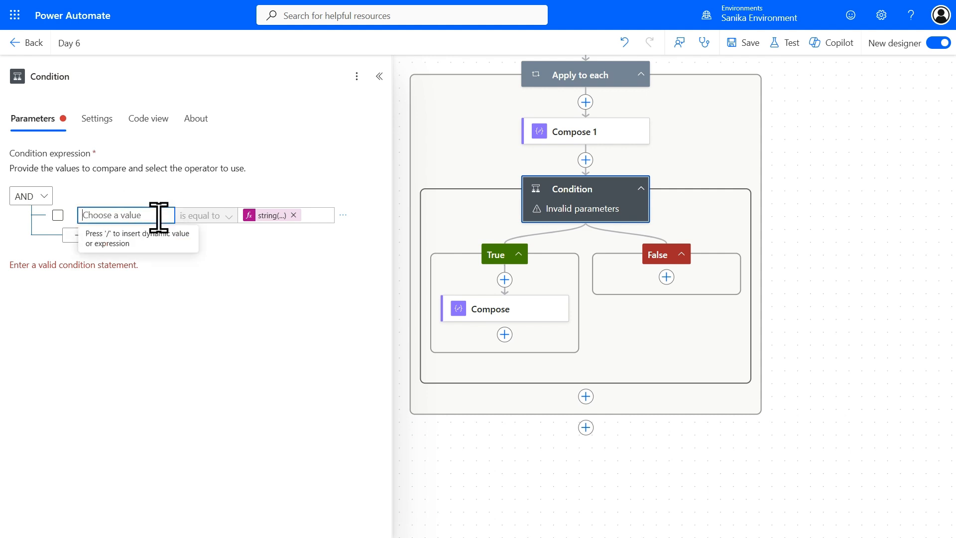
{"action": "left_click", "coordinate": [175, 225]}
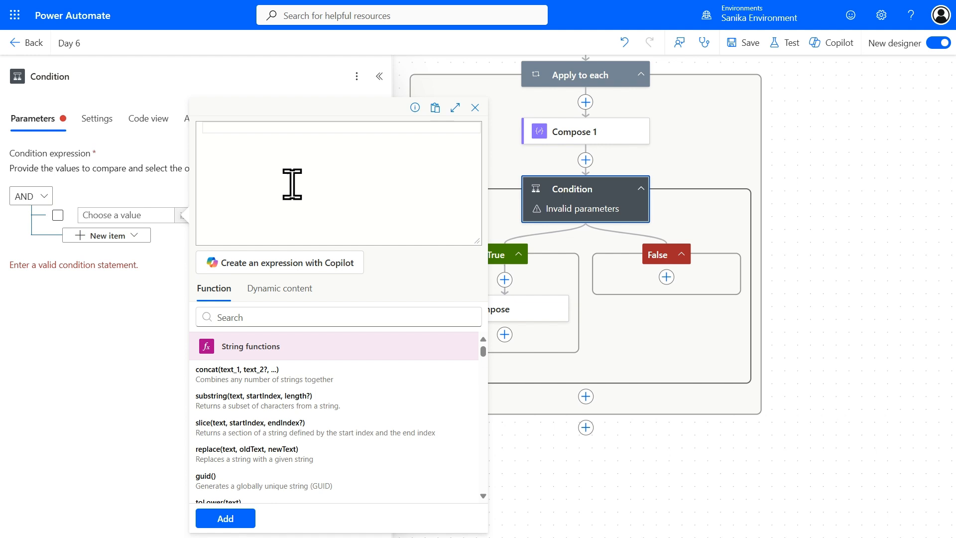
{"action": "type", "text": "it"}
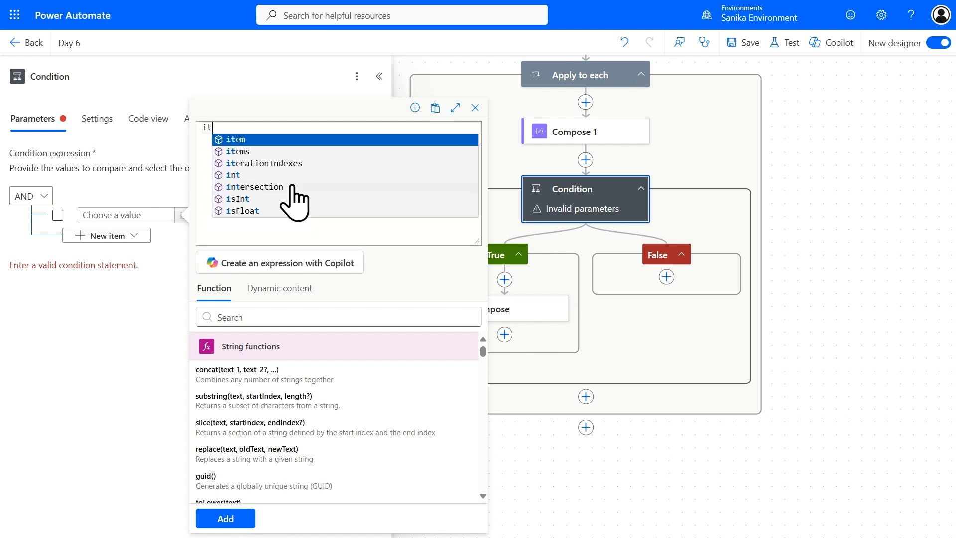
{"action": "left_click", "coordinate": [267, 140]}
{"action": "type", "text": "?['StudentID"}
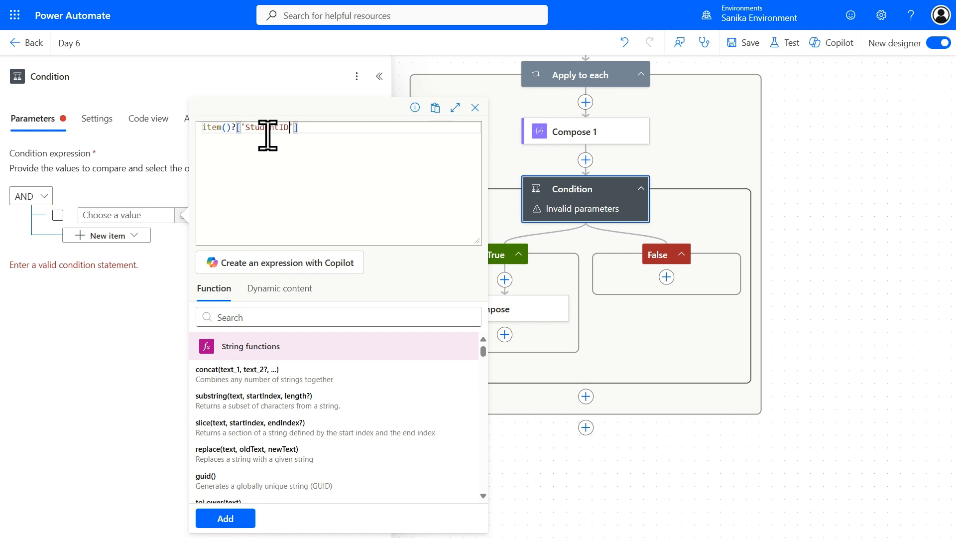
{"action": "left_click", "coordinate": [232, 517]}
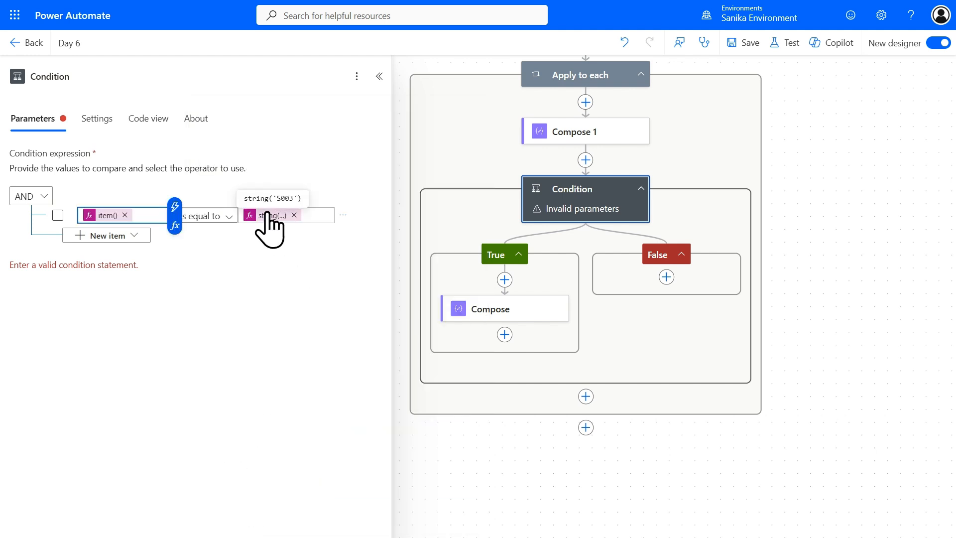
Review the Compose 1 and Condition parameters, and inspect the True branch's Compose results in the third iteration of the test run
{"action": "left_click", "coordinate": [617, 130]}
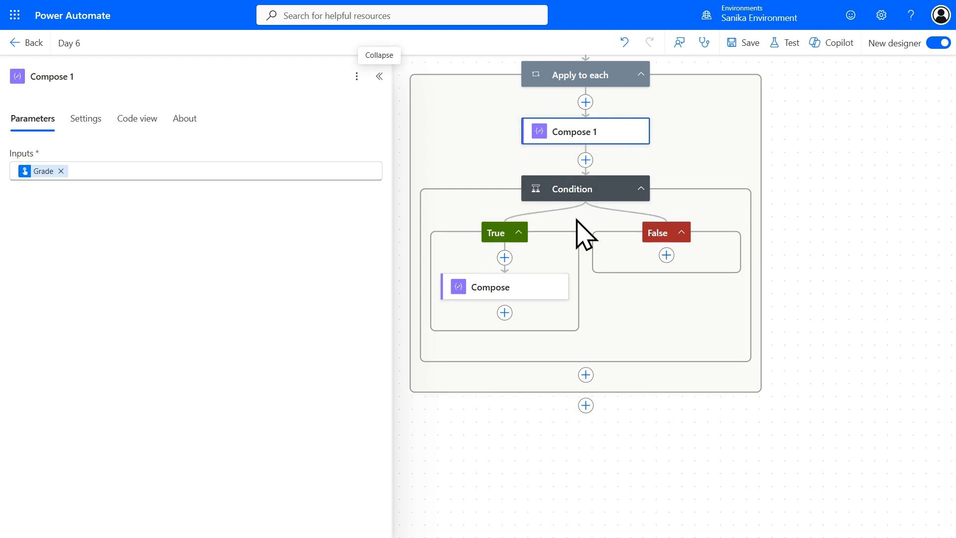
{"action": "left_click", "coordinate": [576, 196]}
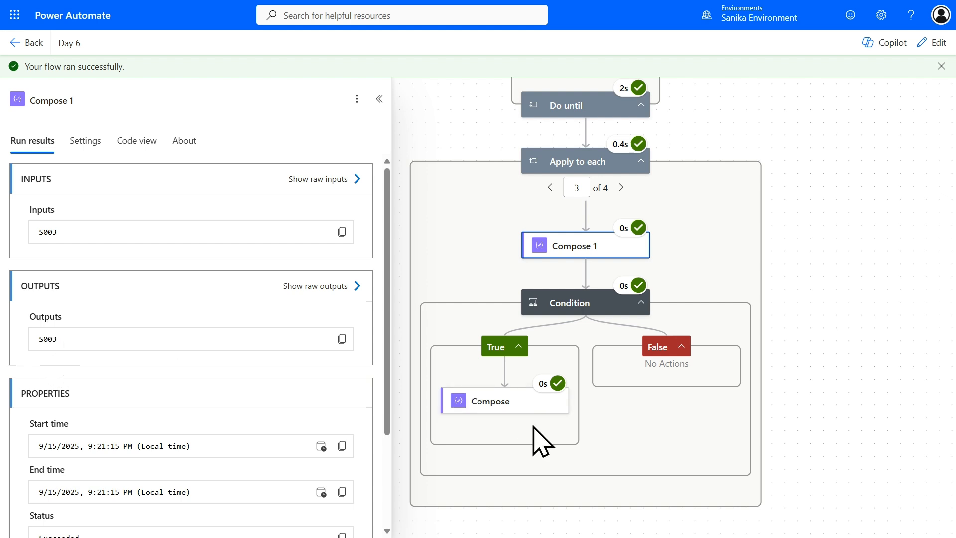
{"action": "left_click", "coordinate": [521, 410]}
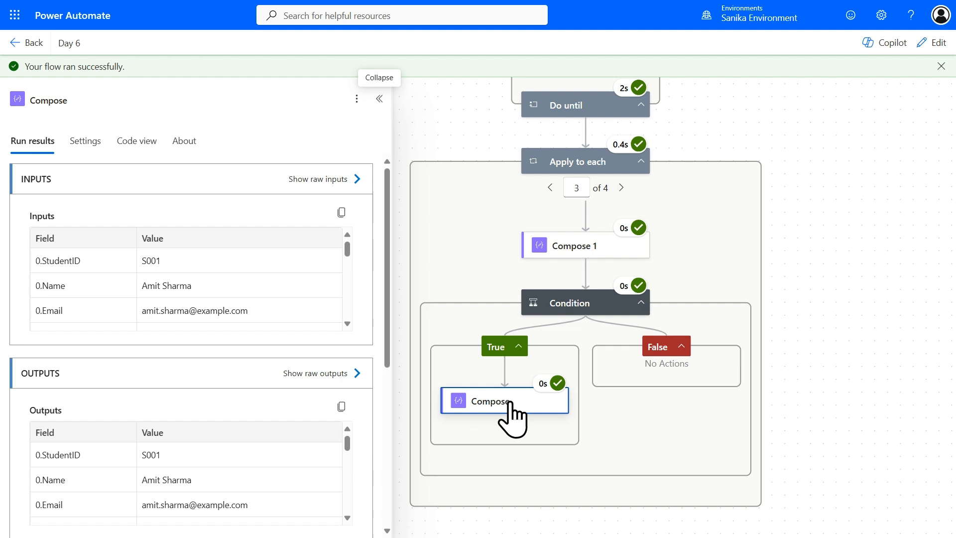
{"action": "left_click", "coordinate": [940, 66]}
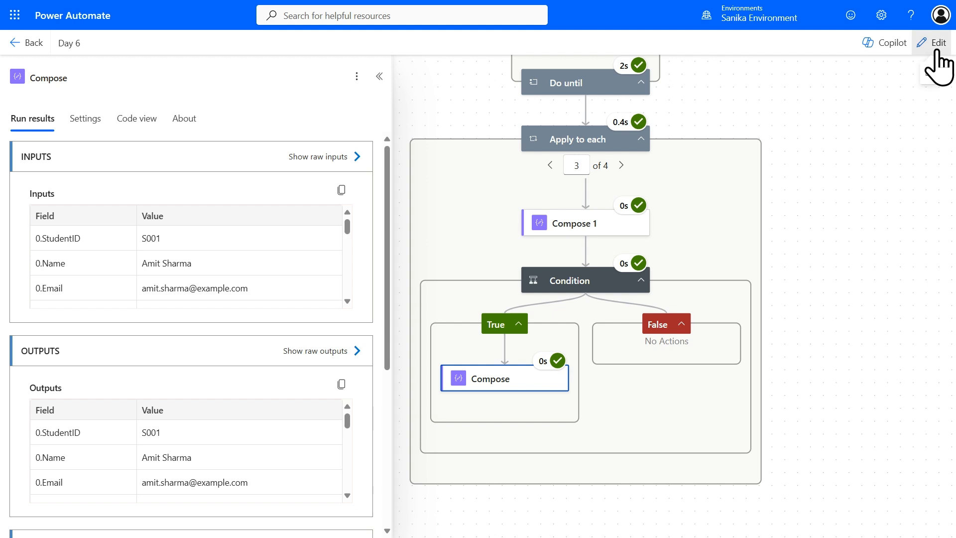
Reopen the flow for editing and review the parameters of the Condition and Compose 1
{"action": "left_click", "coordinate": [936, 52]}
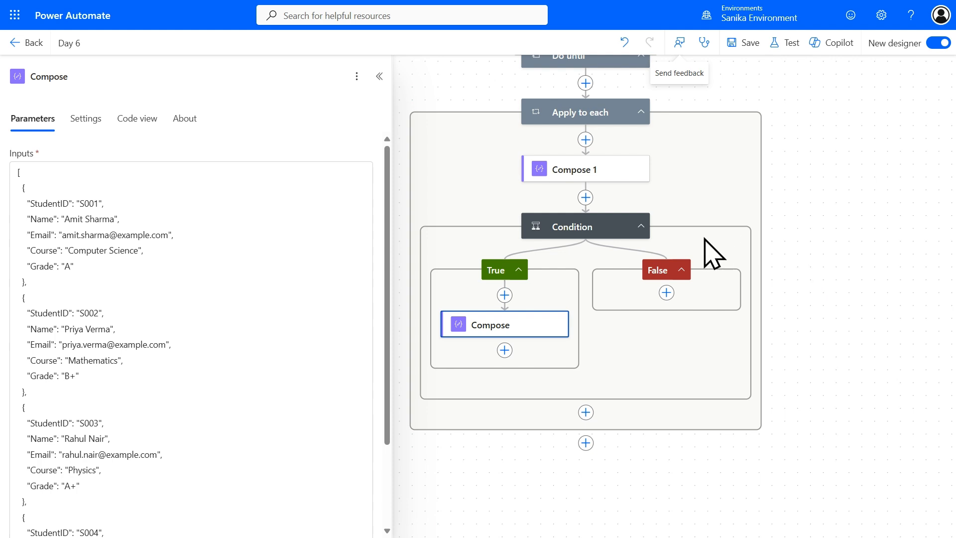
{"action": "left_click", "coordinate": [573, 228]}
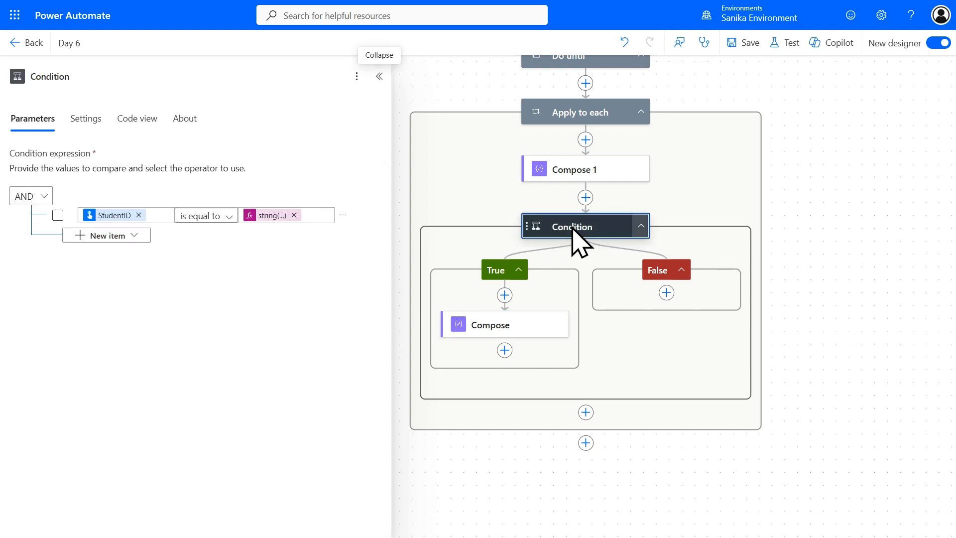
{"action": "left_click", "coordinate": [580, 173]}
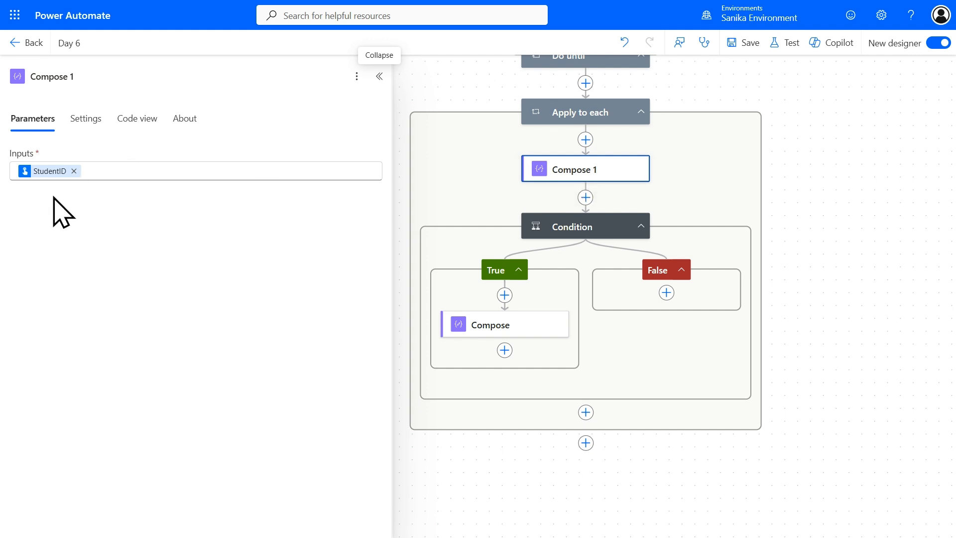
{"action": "left_click", "coordinate": [52, 172]}
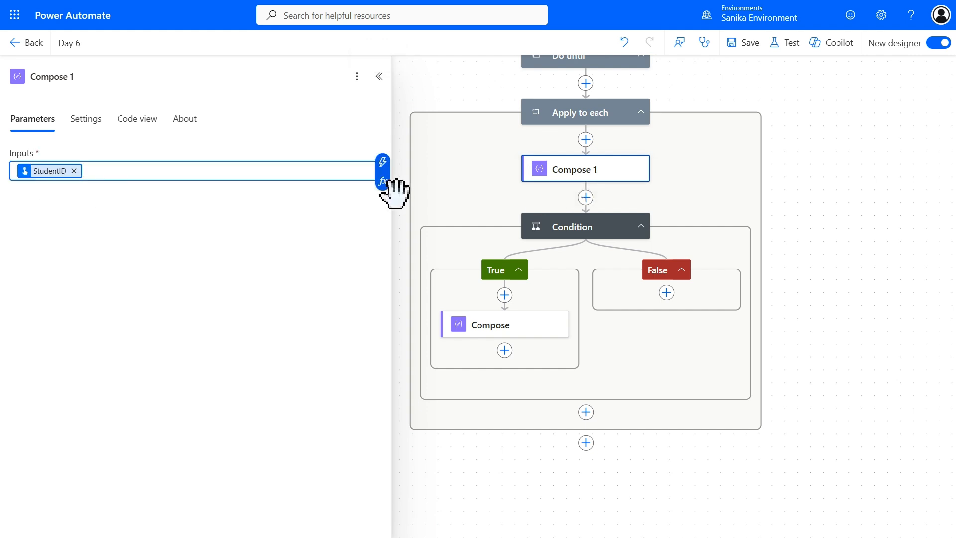
Add a Compose action at the start of the Apply to each loop with the expression item() as its inputs
{"action": "left_click", "coordinate": [586, 140]}
{"action": "left_click", "coordinate": [269, 301]}
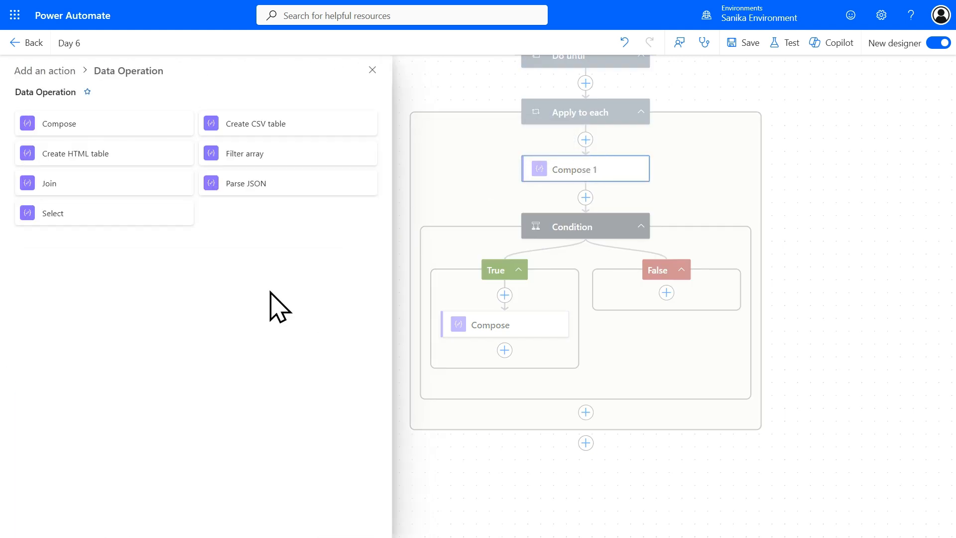
{"action": "left_click", "coordinate": [106, 128]}
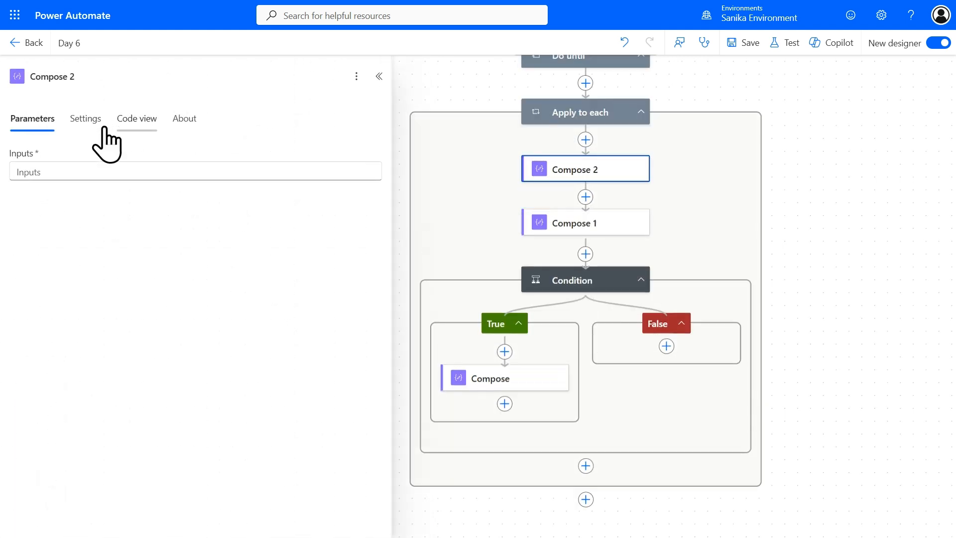
{"action": "left_click", "coordinate": [131, 172]}
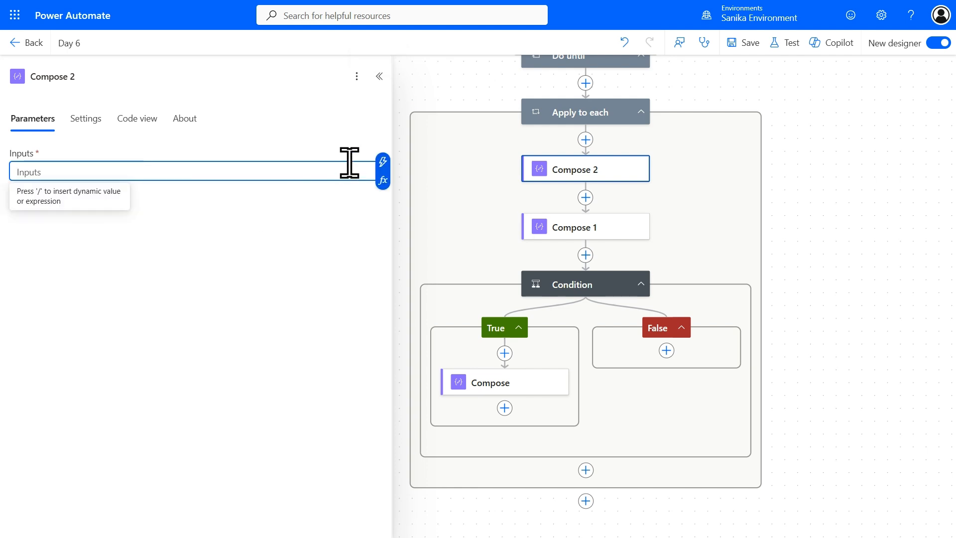
{"action": "left_click", "coordinate": [383, 162]}
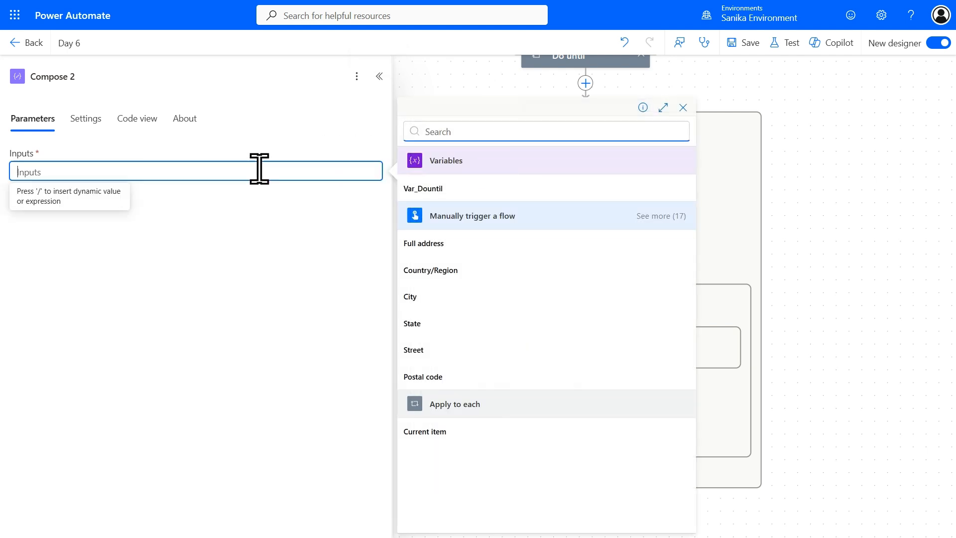
{"action": "left_click", "coordinate": [262, 172]}
{"action": "left_click", "coordinate": [383, 180]}
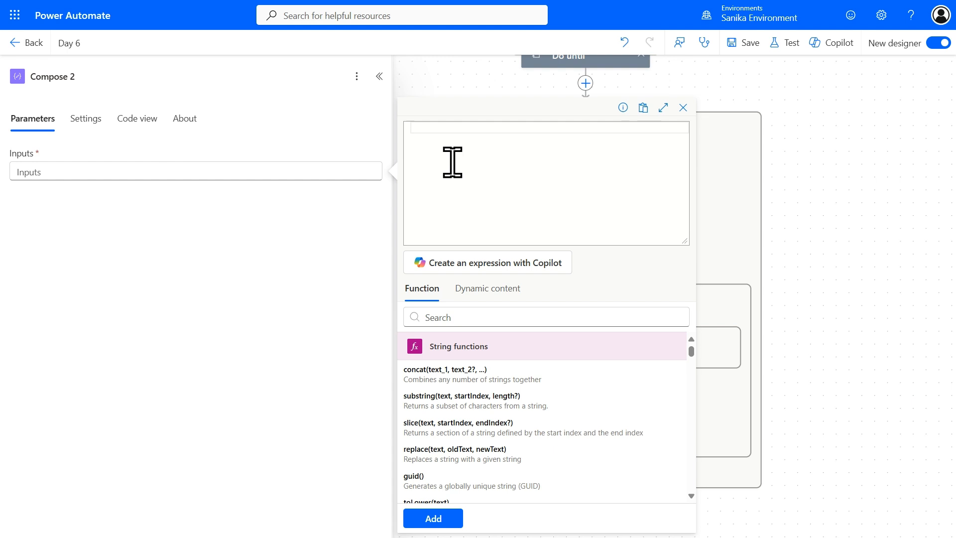
{"action": "type", "text": "ite"}
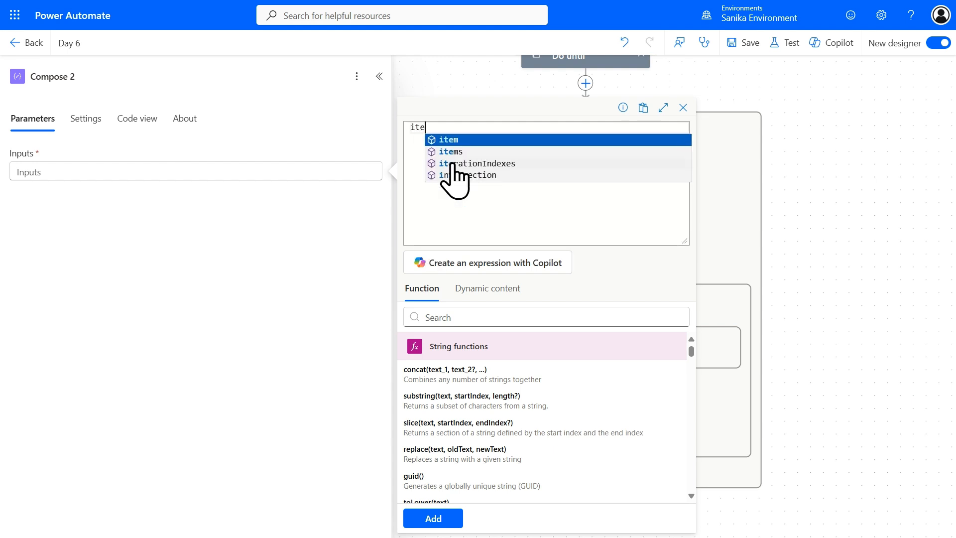
{"action": "left_click", "coordinate": [479, 141]}
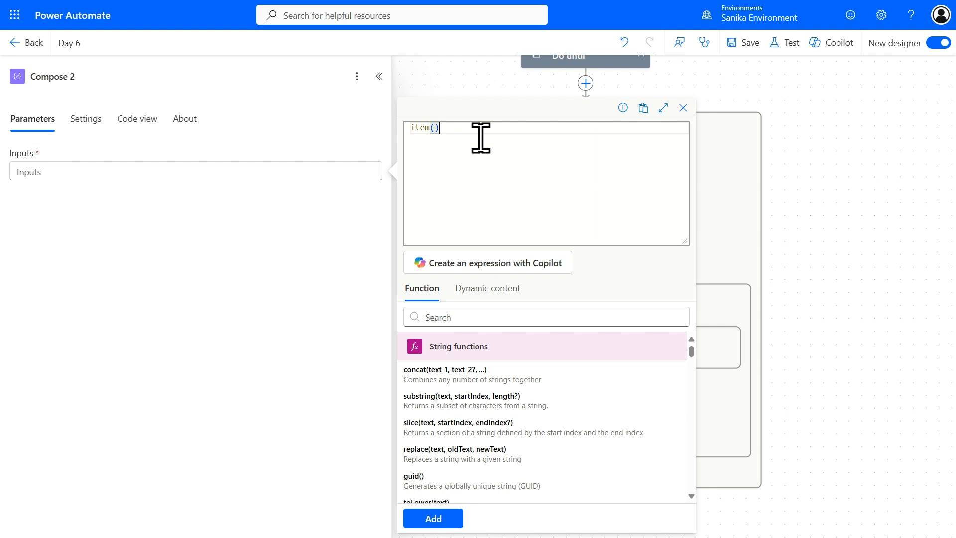
{"action": "left_click", "coordinate": [440, 518]}
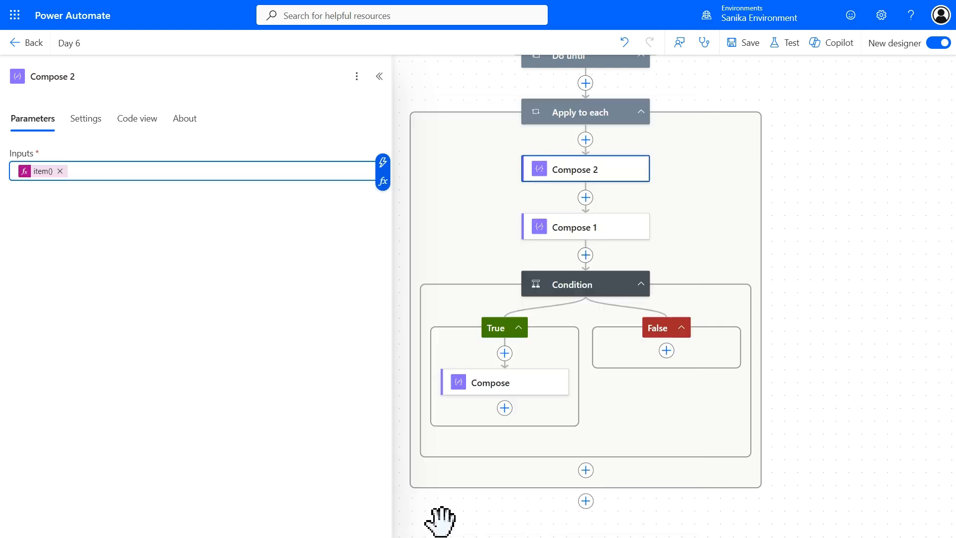
Rename the first Compose action in the Apply to each loop as Compose Item
{"action": "left_click", "coordinate": [607, 169]}
{"action": "left_click", "coordinate": [122, 69]}
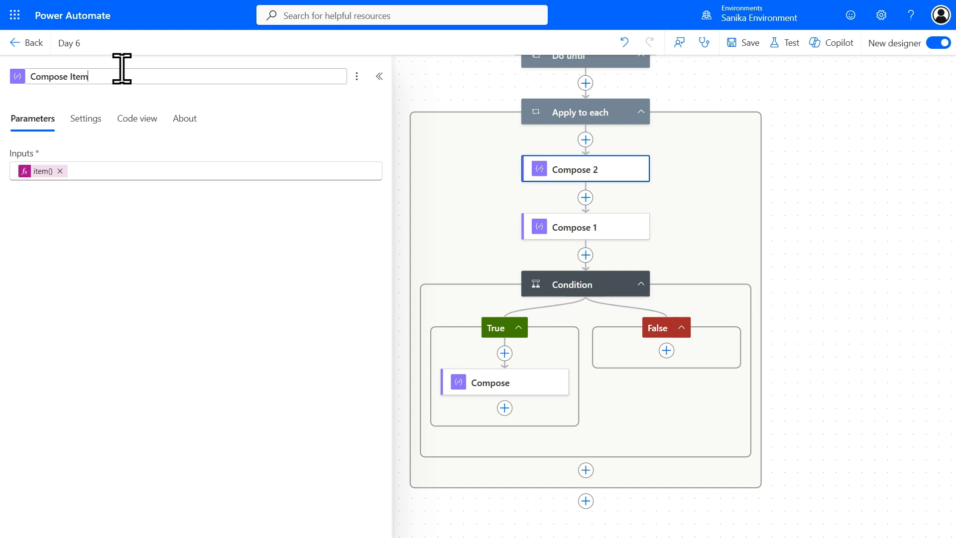
{"action": "type", "text": "Item"}
{"action": "left_click", "coordinate": [154, 226]}
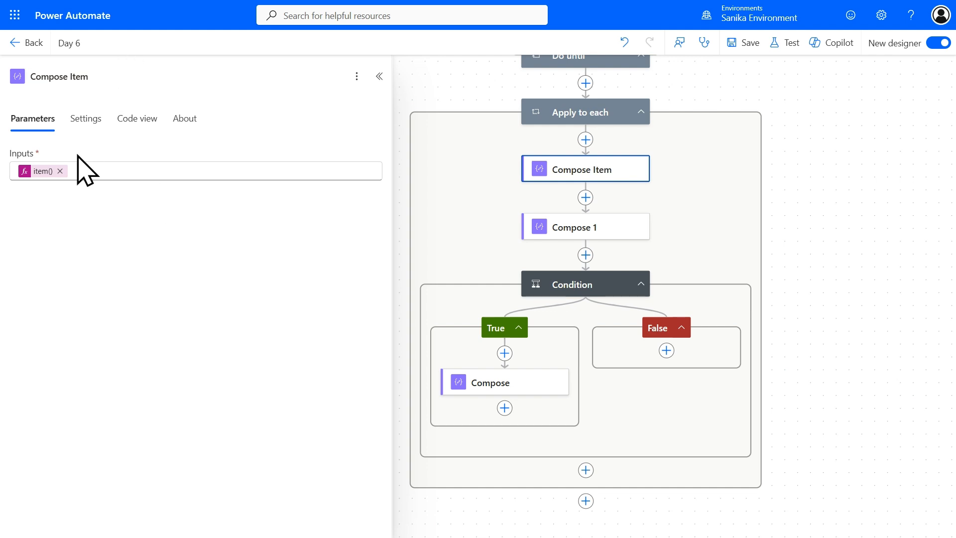
Check the expression behind the StudentID token in Compose 1, and open and dismiss the flow's test options
{"action": "left_click", "coordinate": [586, 243]}
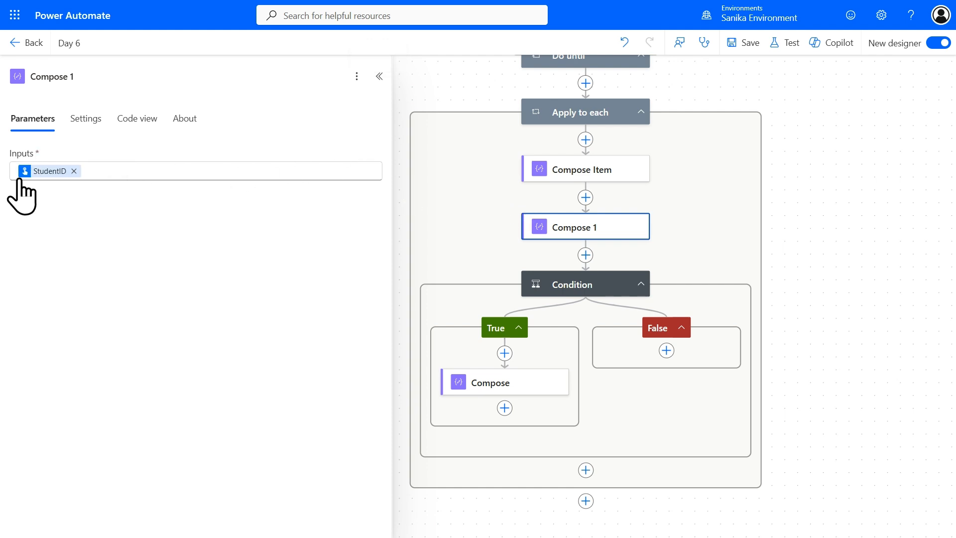
{"action": "mouse_move", "coordinate": [44, 173]}
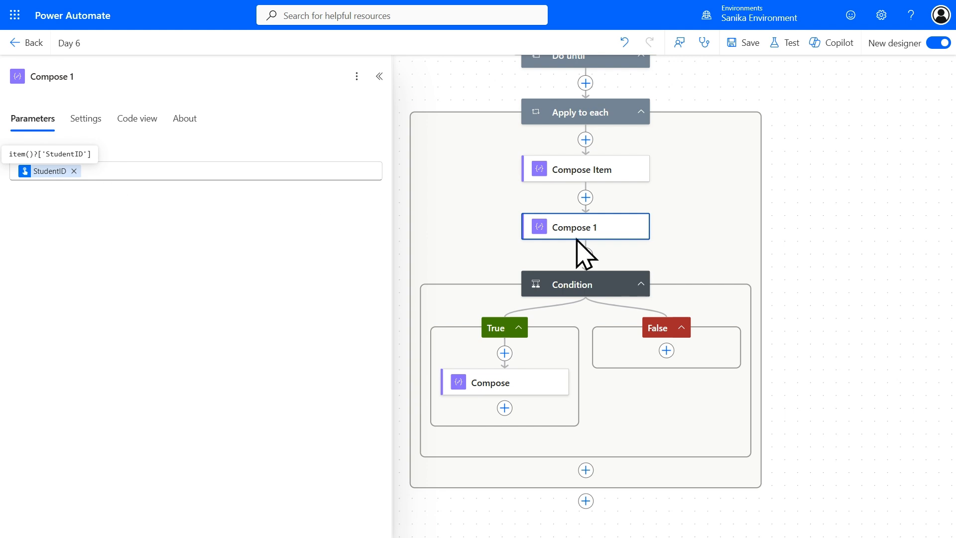
{"action": "left_click", "coordinate": [785, 44]}
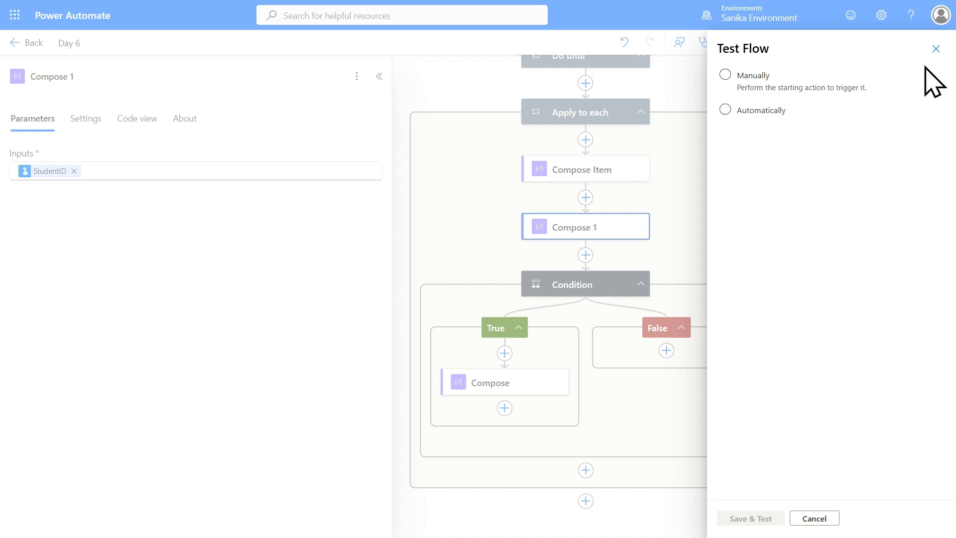
{"action": "left_click", "coordinate": [935, 49]}
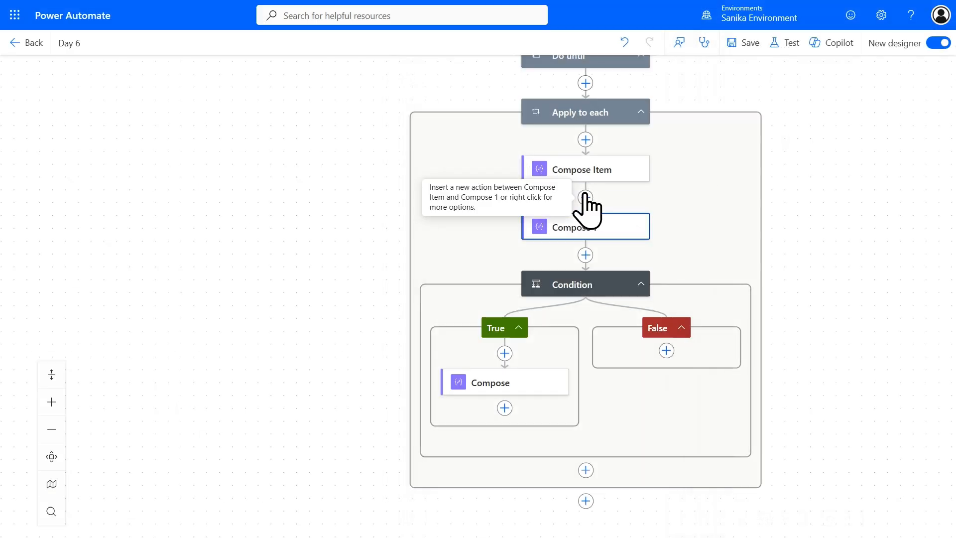
{"action": "left_click", "coordinate": [586, 197]}
{"action": "left_click", "coordinate": [232, 299]}
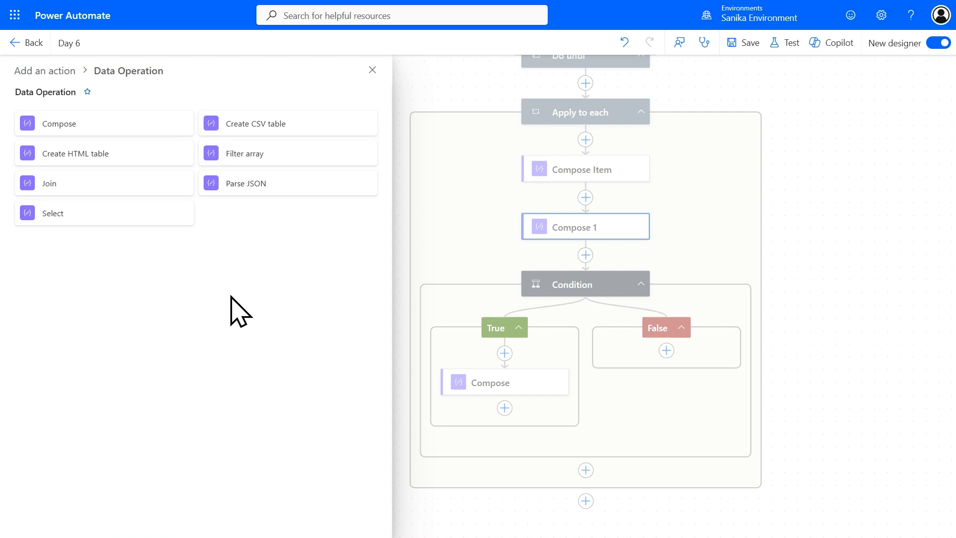
{"action": "left_click", "coordinate": [372, 70]}
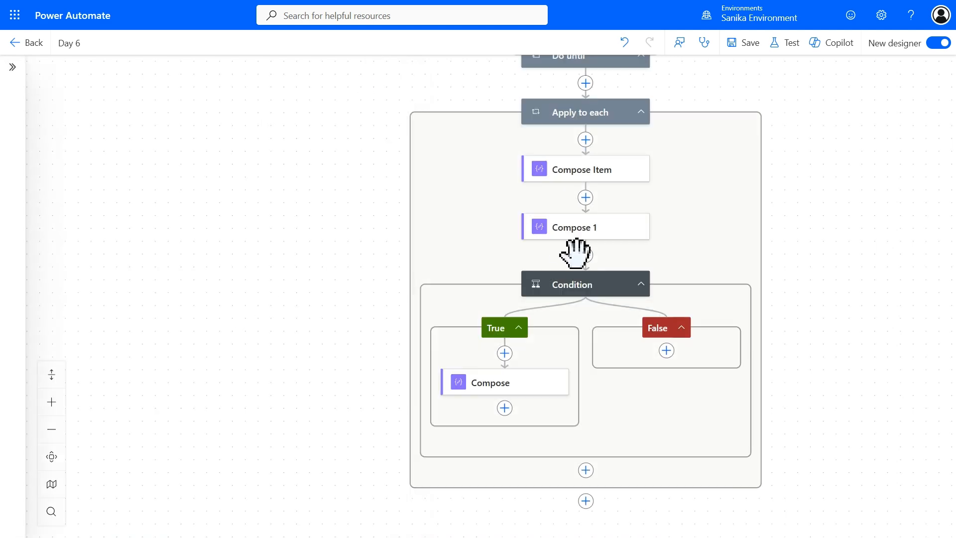
Add a Compose action between Compose 1 and the Condition with the expression item()['StudentID'] as its inputs
{"action": "left_click", "coordinate": [586, 255]}
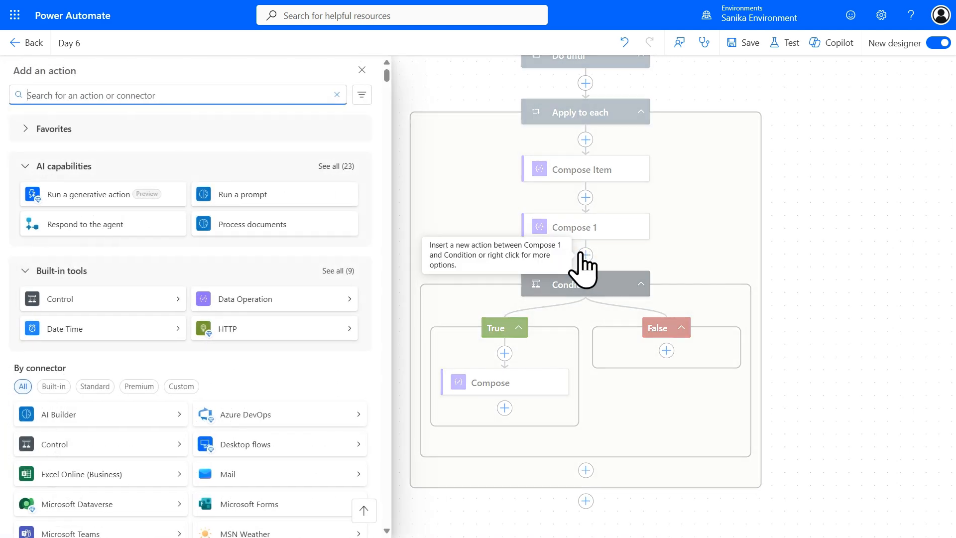
{"action": "left_click", "coordinate": [260, 300]}
{"action": "left_click", "coordinate": [142, 147]}
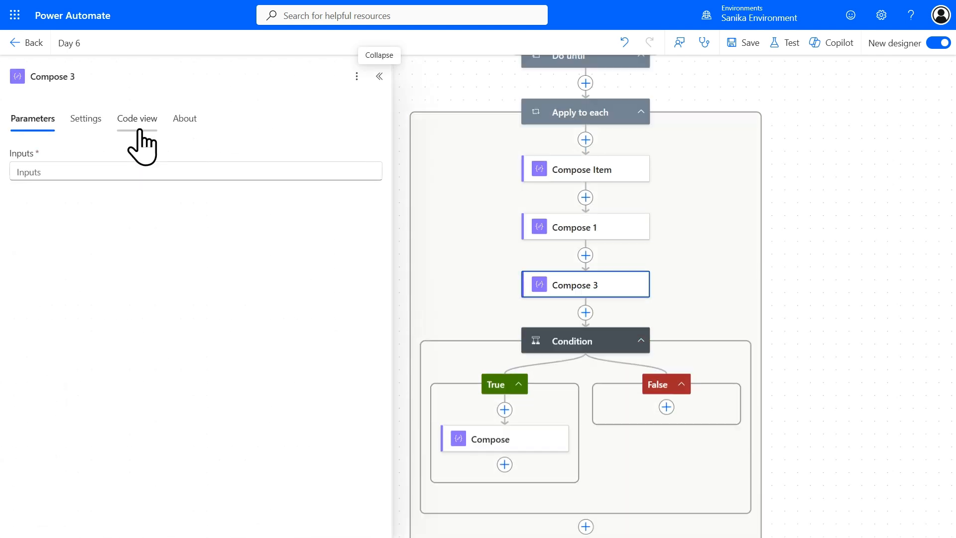
{"action": "left_click", "coordinate": [132, 170]}
{"action": "left_click", "coordinate": [383, 182]}
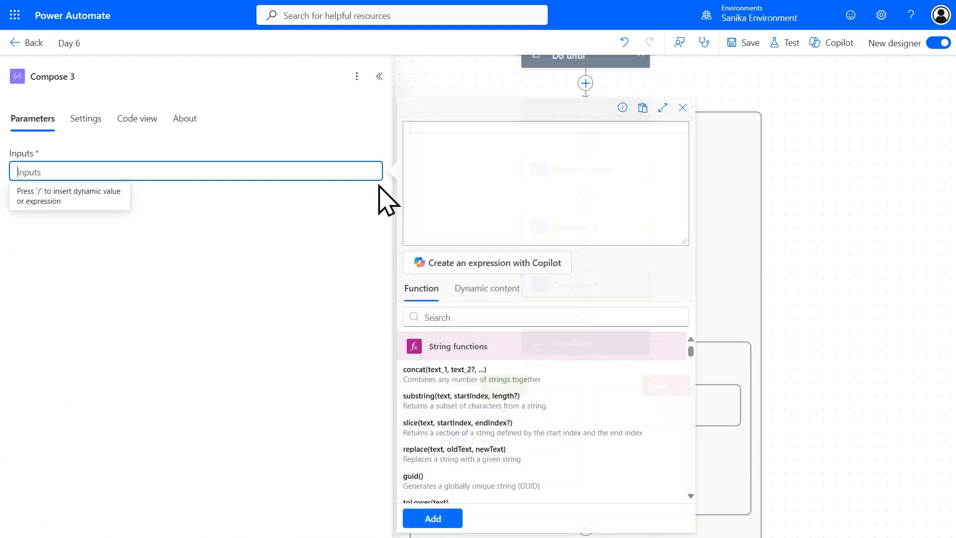
{"action": "type", "text": "ite"}
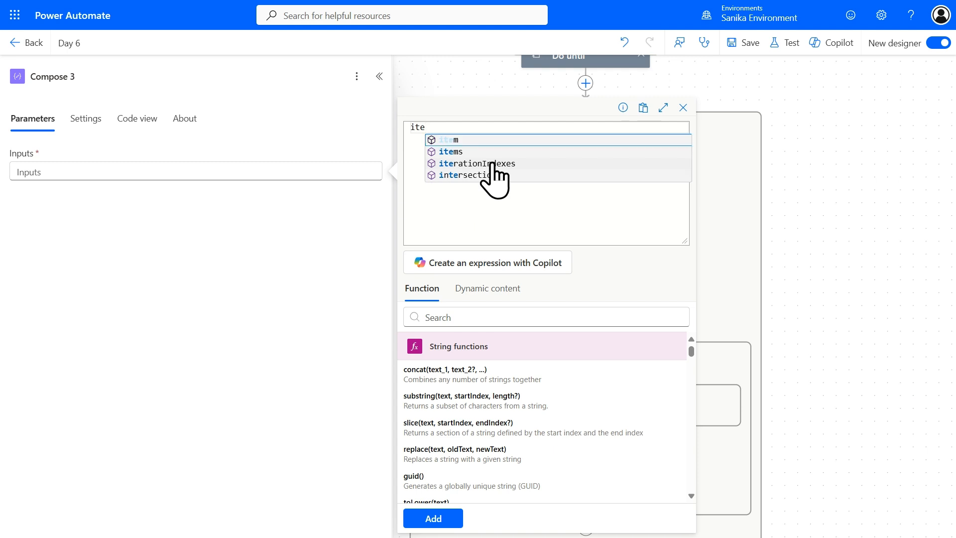
{"action": "left_click", "coordinate": [490, 139]}
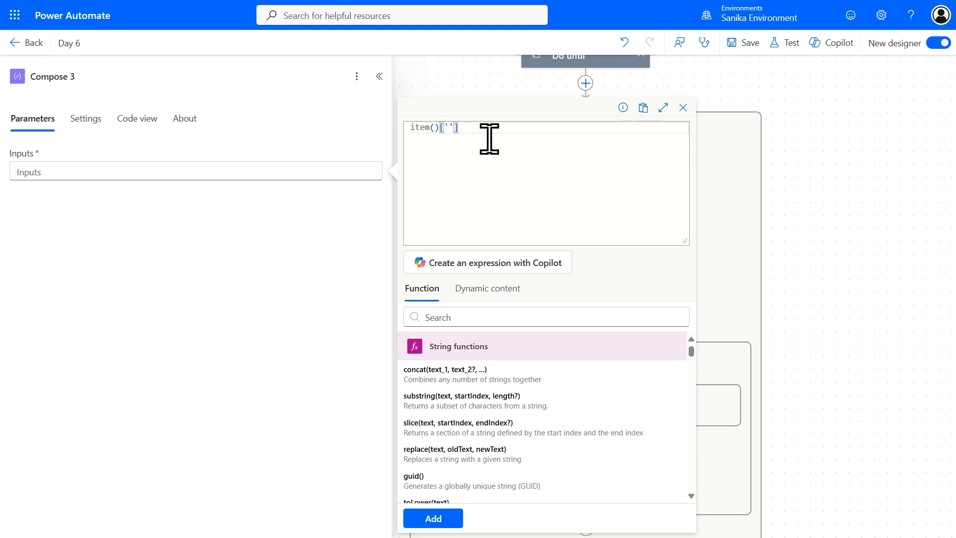
{"action": "type", "text": "['StudentID"}
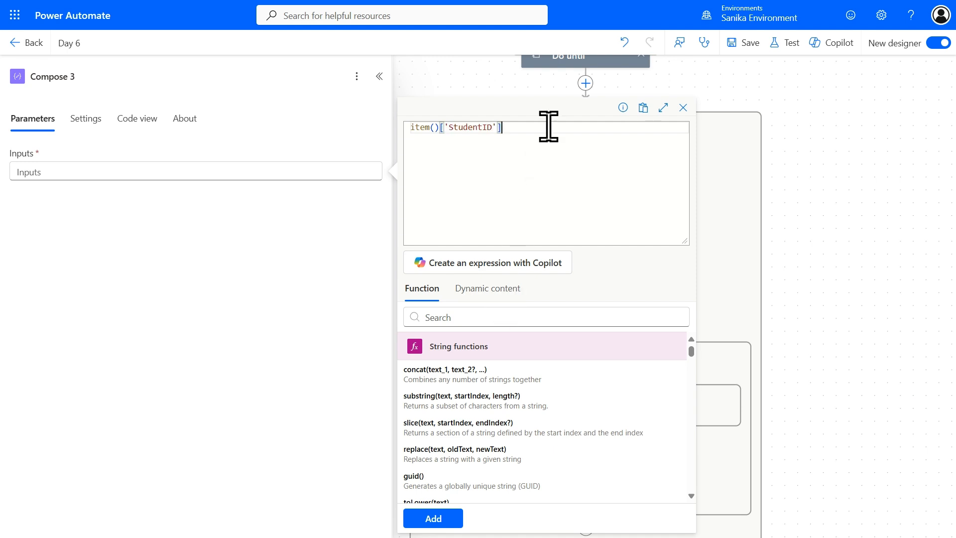
{"action": "left_click", "coordinate": [445, 518]}
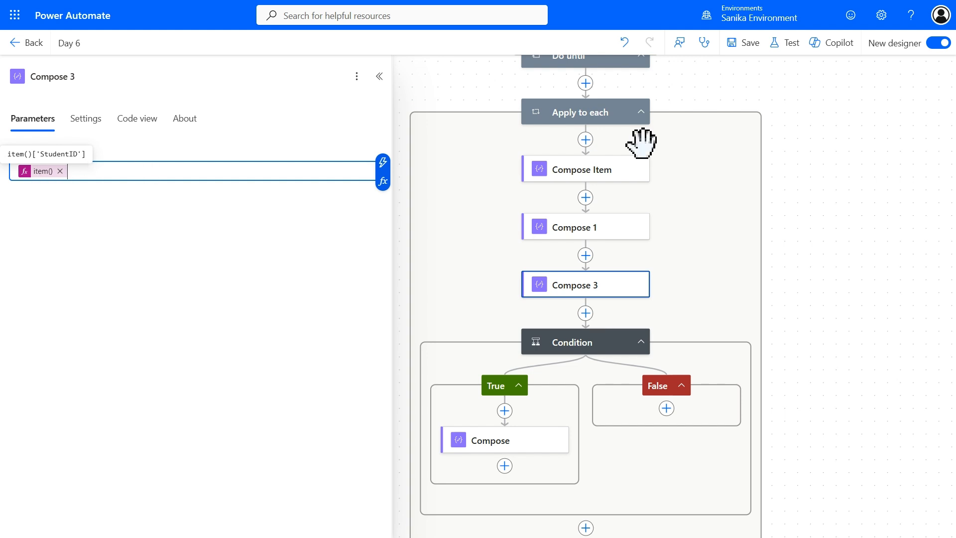
Save the flow and test it automatically with the recently used trigger from the successful test 4 minutes ago
{"action": "left_click", "coordinate": [789, 43]}
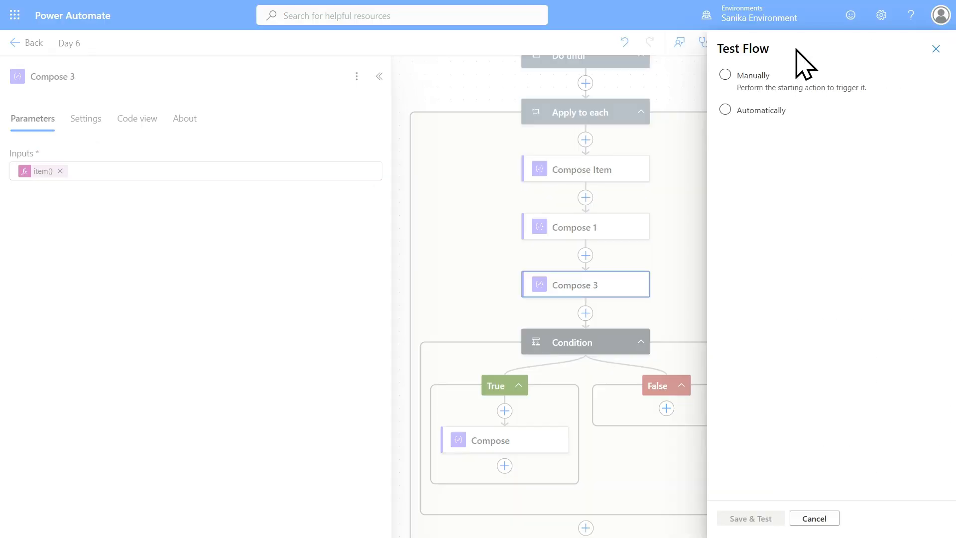
{"action": "left_click", "coordinate": [764, 110]}
{"action": "left_click", "coordinate": [767, 155]}
{"action": "left_click", "coordinate": [757, 181]}
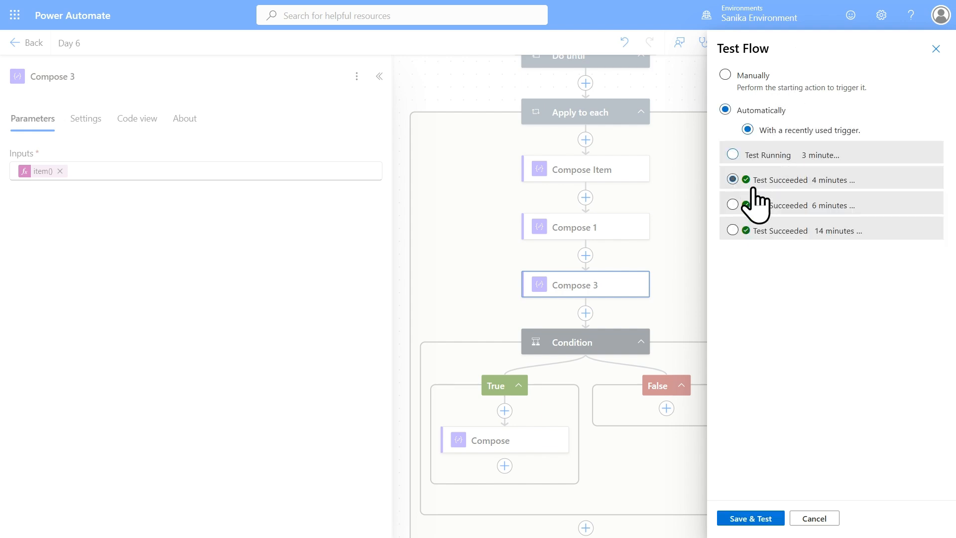
{"action": "left_click", "coordinate": [740, 520]}
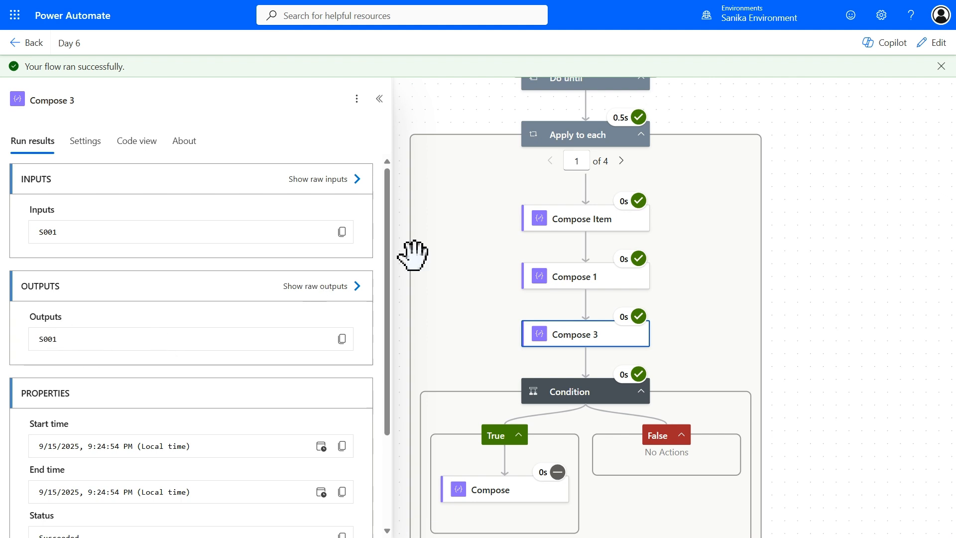
Examine the first iteration's results for Compose Item, including its raw outputs, and compare them with Compose 1 and Compose 3
{"action": "left_click", "coordinate": [567, 295]}
{"action": "left_click", "coordinate": [582, 221]}
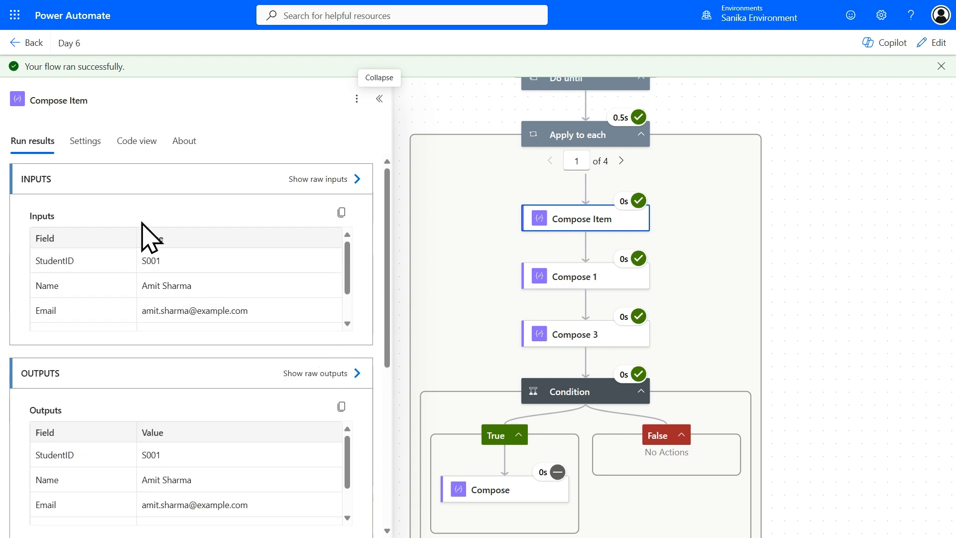
{"action": "left_click", "coordinate": [357, 375]}
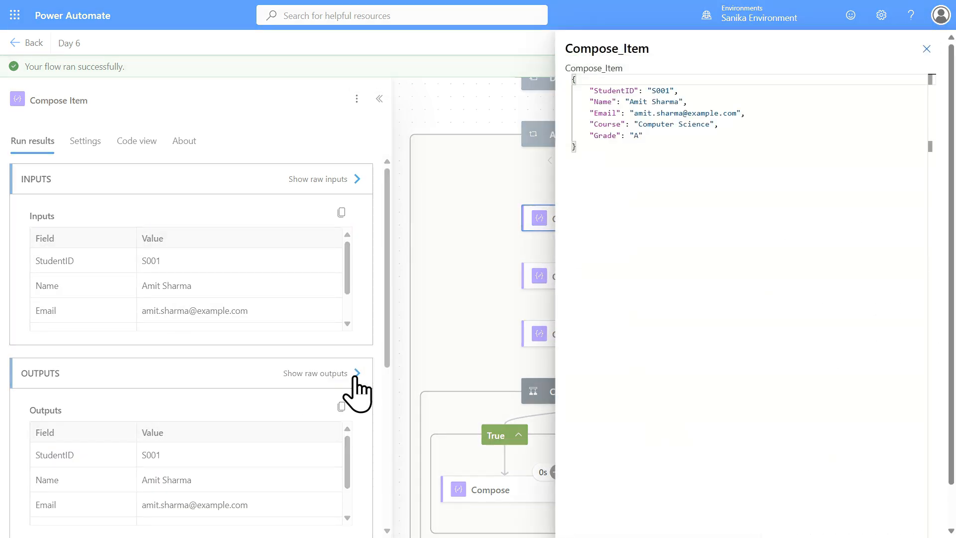
{"action": "left_click", "coordinate": [590, 91]}
{"action": "left_click_drag", "start_coordinate": [591, 92], "coordinate": [687, 199]}
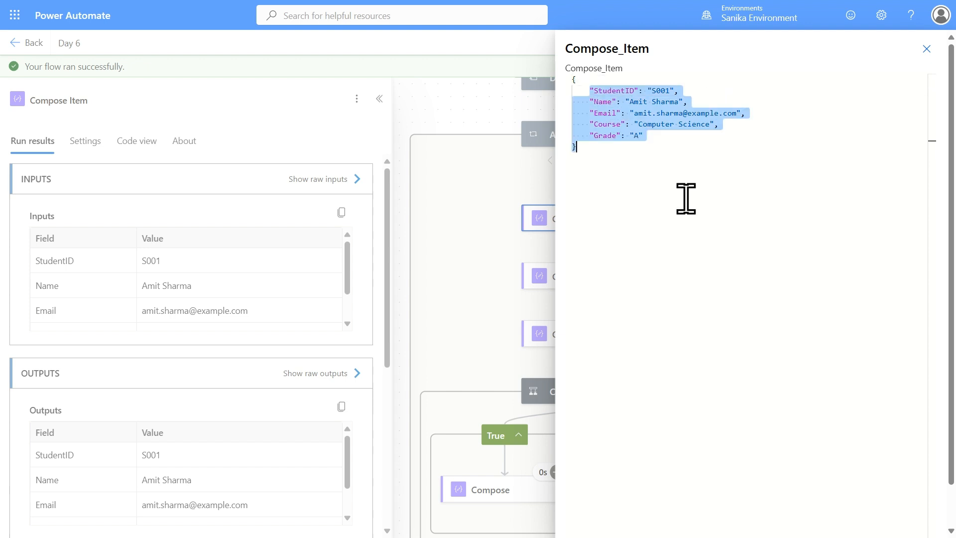
{"action": "left_click", "coordinate": [638, 133]}
{"action": "left_click_drag", "start_coordinate": [590, 149], "coordinate": [595, 81]}
{"action": "left_click", "coordinate": [927, 48]}
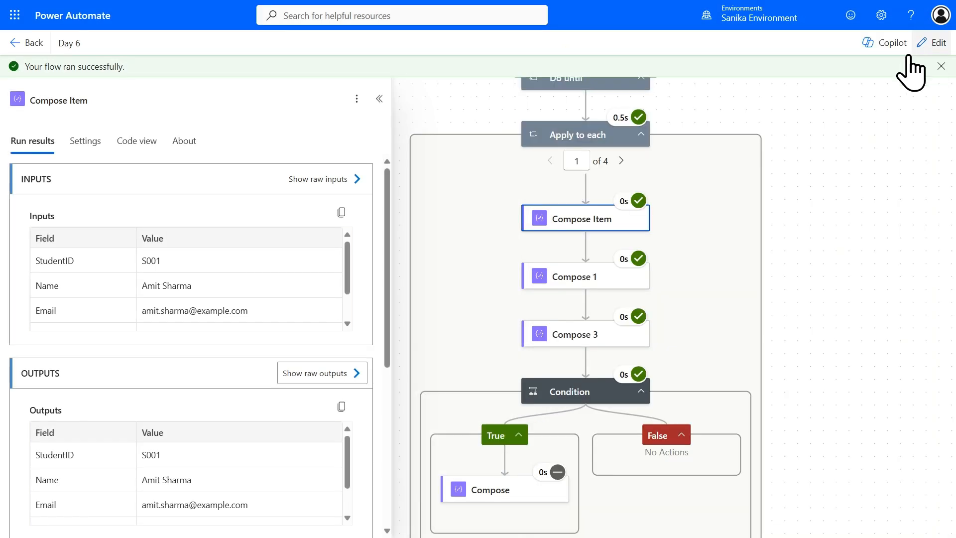
{"action": "left_click", "coordinate": [603, 276]}
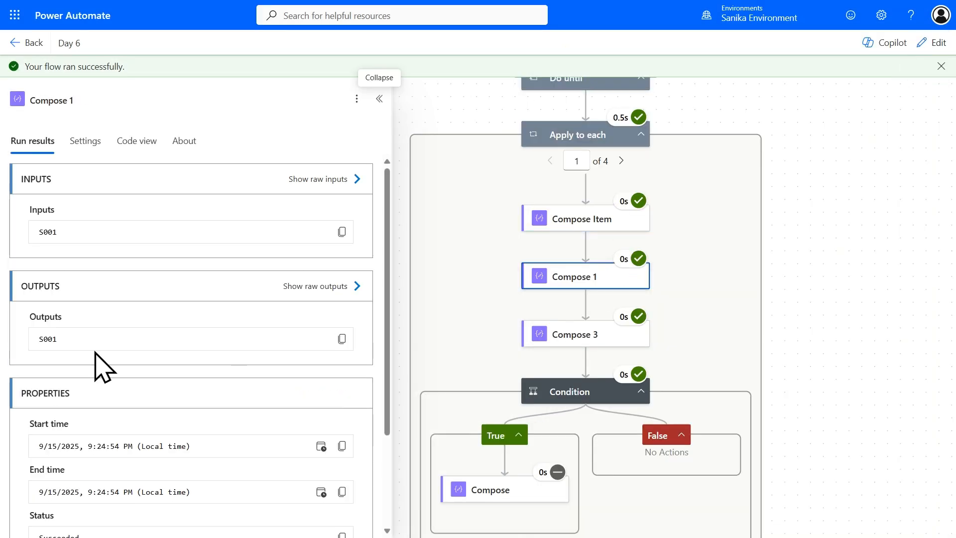
{"action": "left_click", "coordinate": [564, 333]}
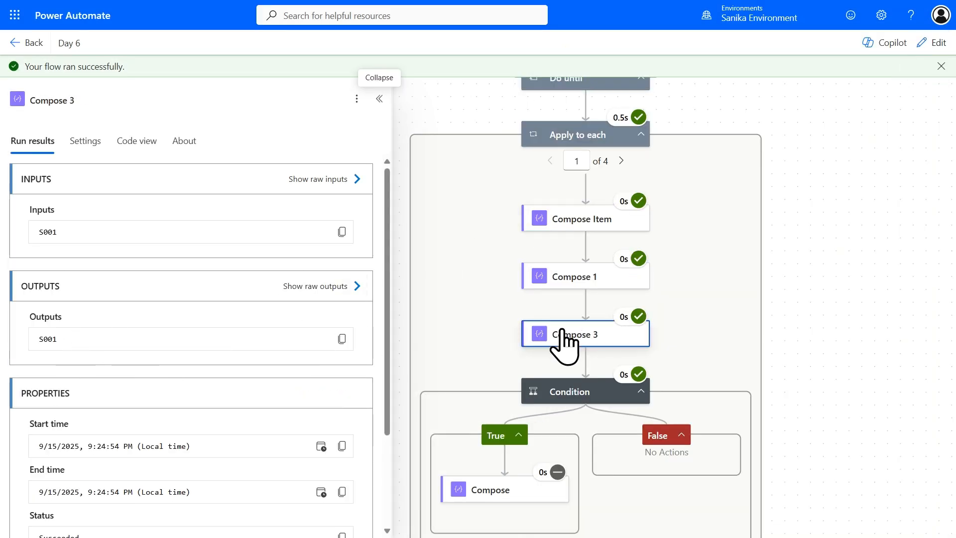
Reopen the flow for editing and change the second record's StudentID in the Apply to each array to an empty string
{"action": "left_click", "coordinate": [925, 43]}
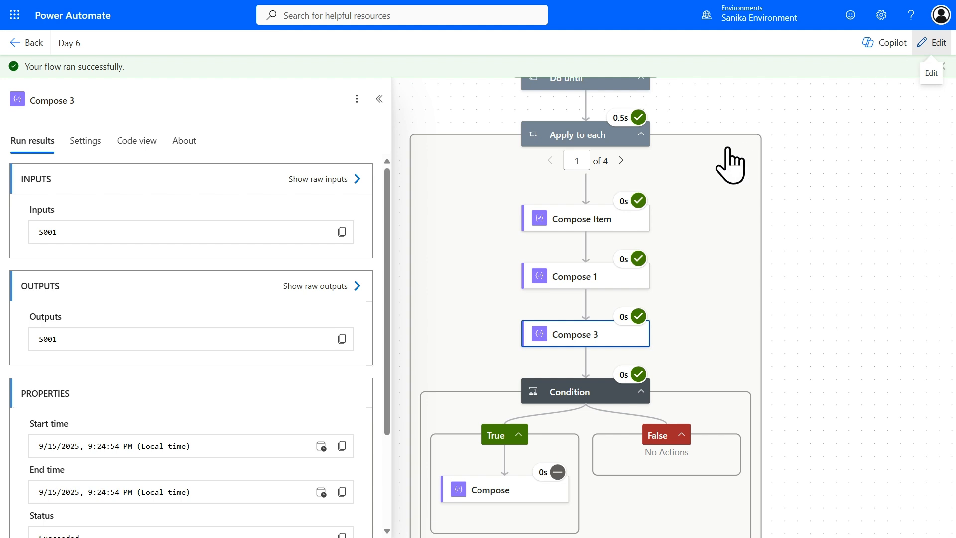
{"action": "left_click", "coordinate": [594, 110]}
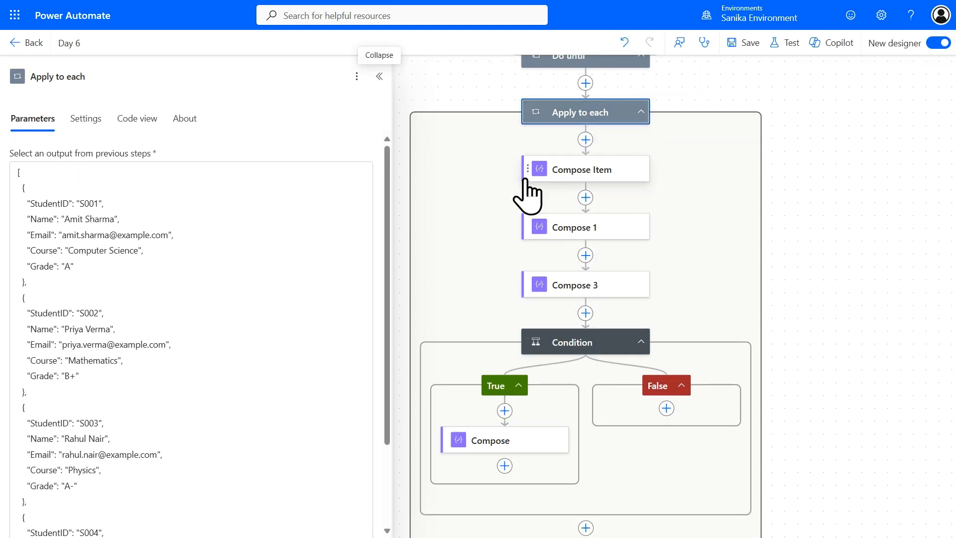
{"action": "left_click", "coordinate": [103, 312]}
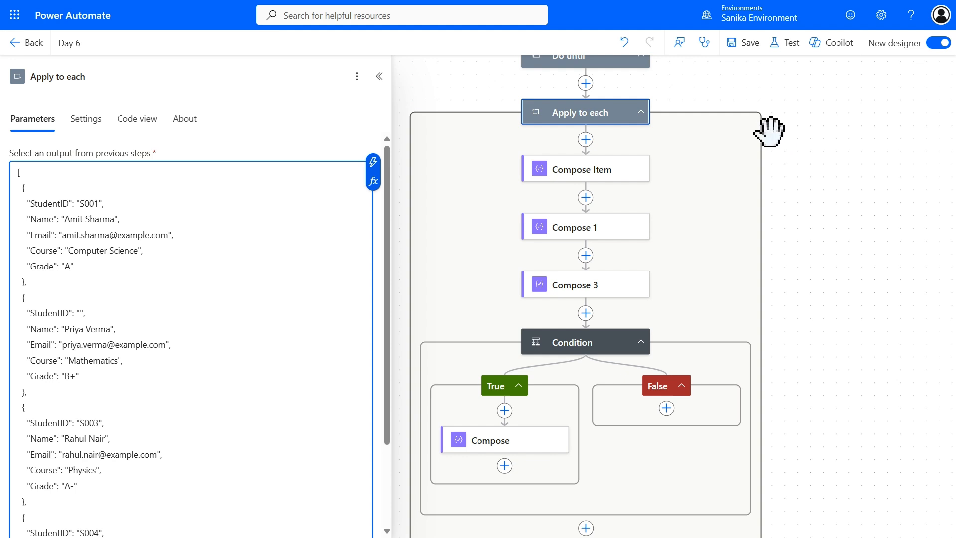
Save the flow and run a manual test
{"action": "left_click", "coordinate": [787, 44]}
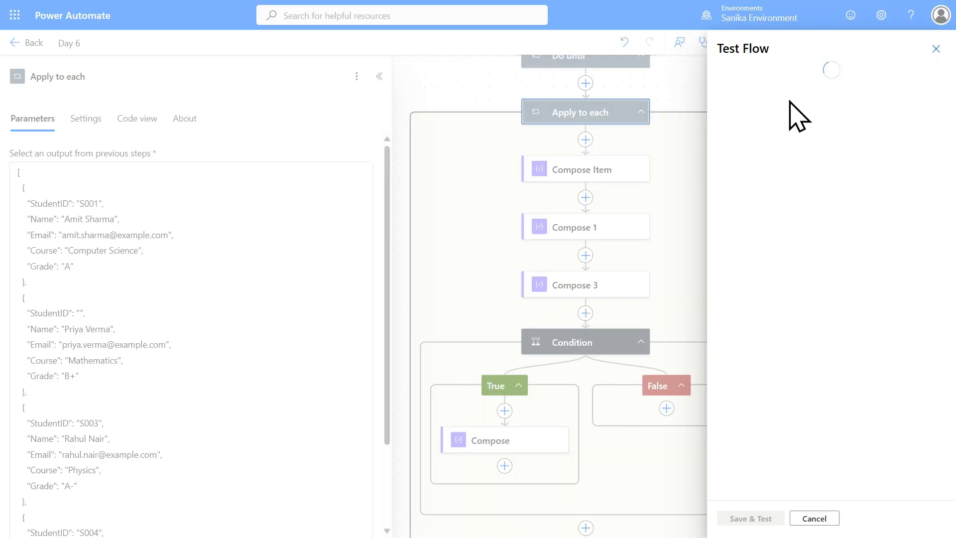
{"action": "left_click", "coordinate": [762, 89]}
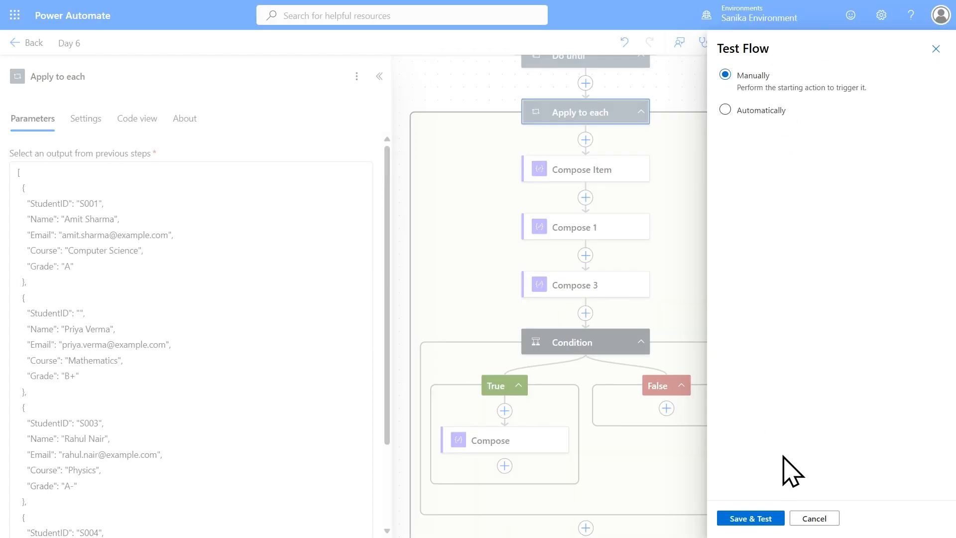
{"action": "left_click", "coordinate": [773, 518]}
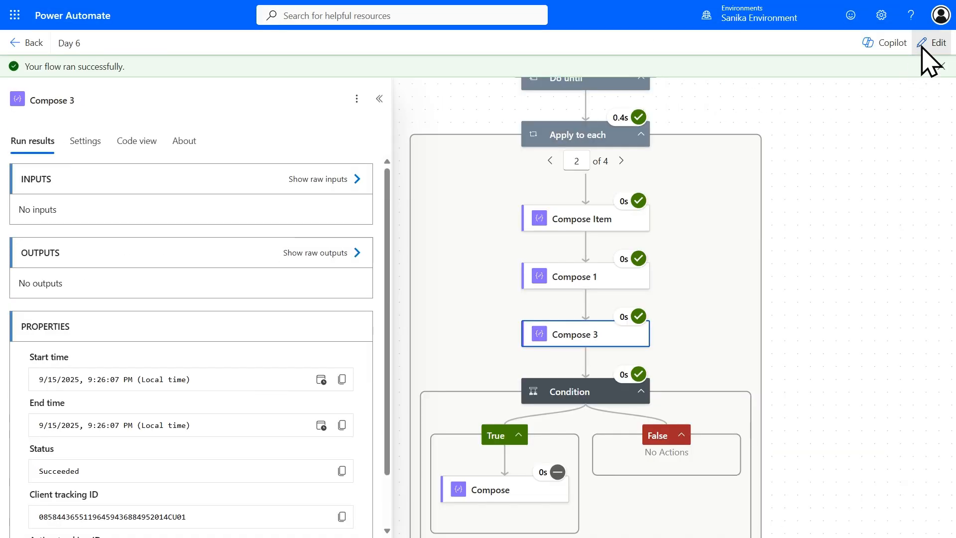
Reopen the flow for editing and replace the second record's empty-string StudentID in the Apply to each array with a null expression
{"action": "left_click", "coordinate": [931, 41]}
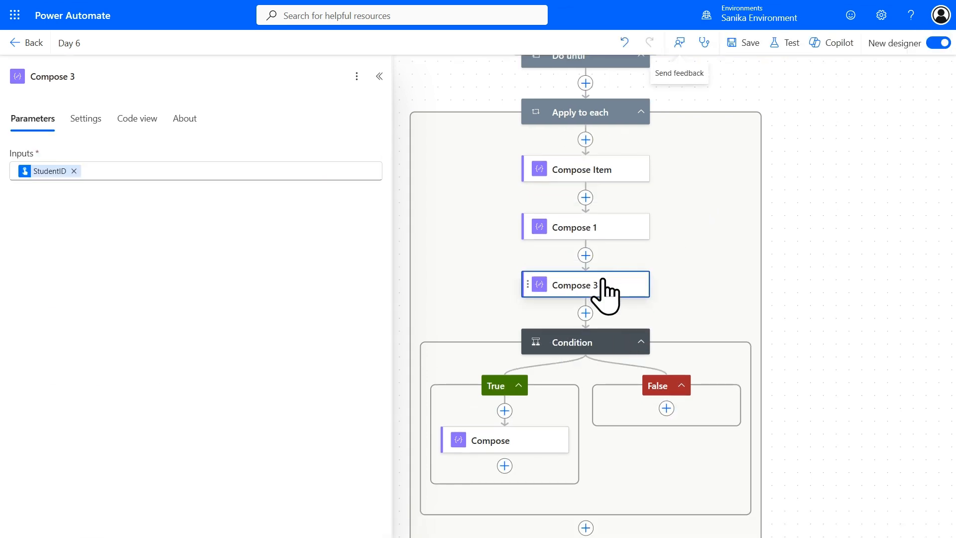
{"action": "left_click", "coordinate": [598, 114]}
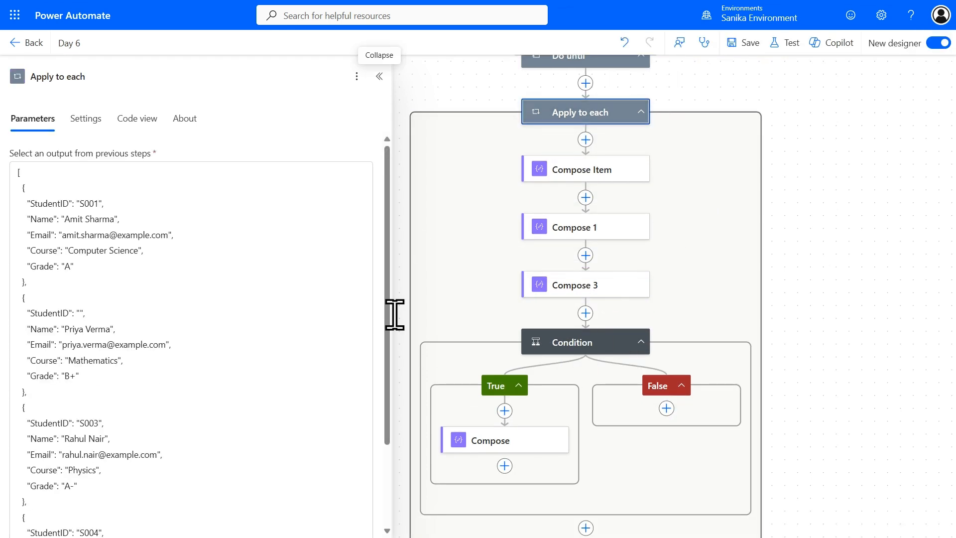
{"action": "left_click", "coordinate": [86, 314]}
{"action": "key", "text": "BackSpace"}
{"action": "key", "text": "BackSpace"}
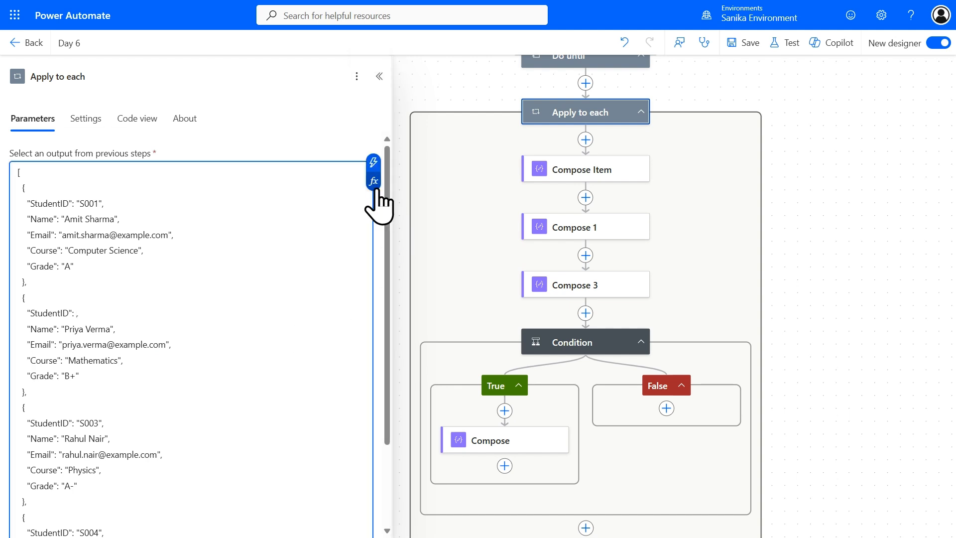
{"action": "left_click", "coordinate": [373, 181]}
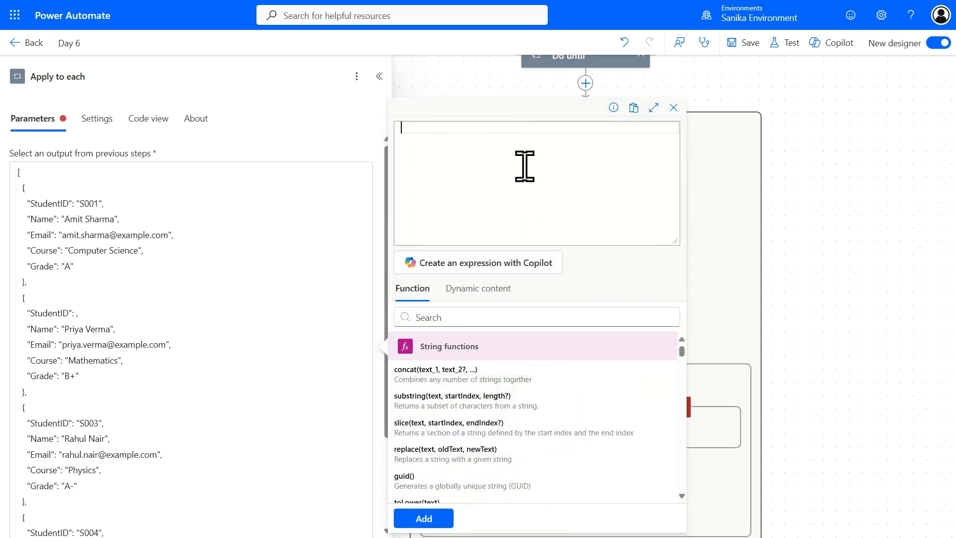
{"action": "type", "text": "nu"}
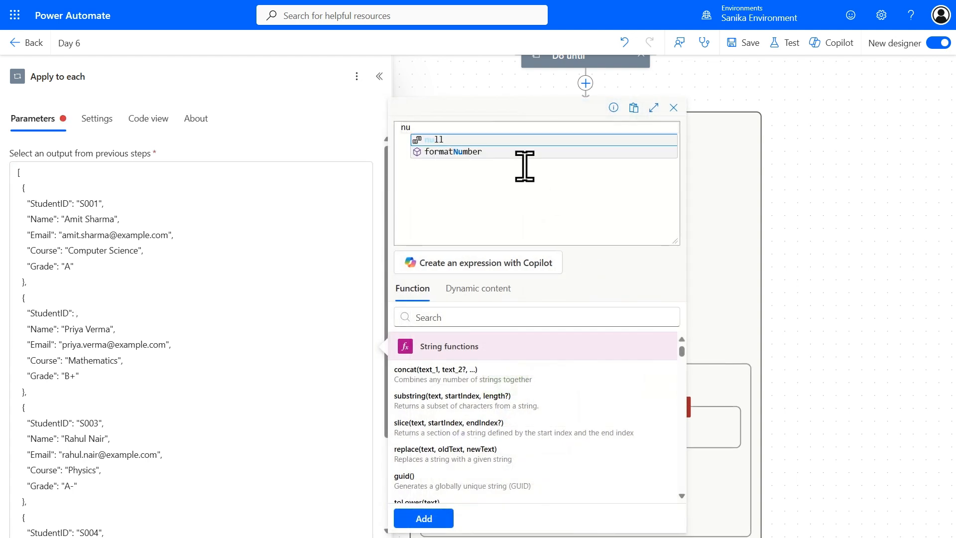
{"action": "left_click", "coordinate": [513, 140]}
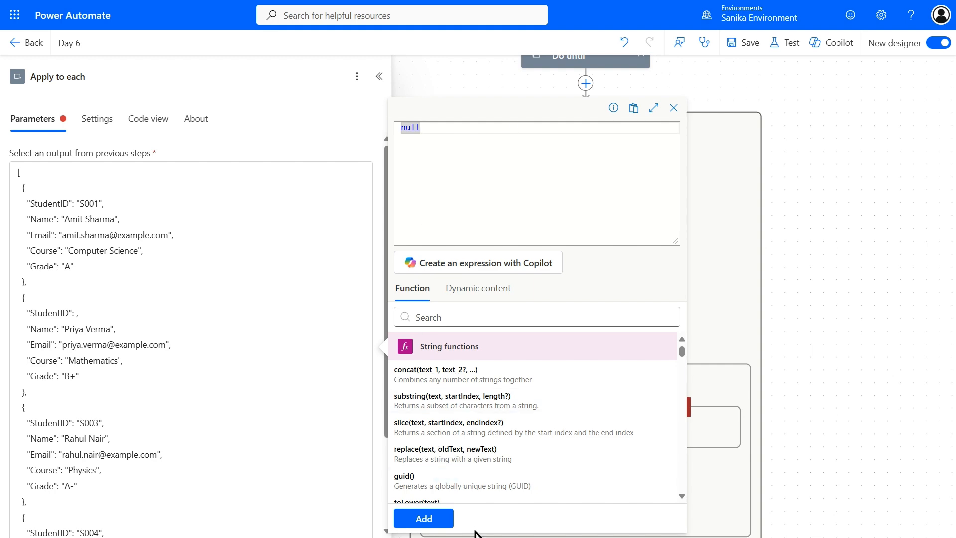
{"action": "left_click", "coordinate": [424, 518]}
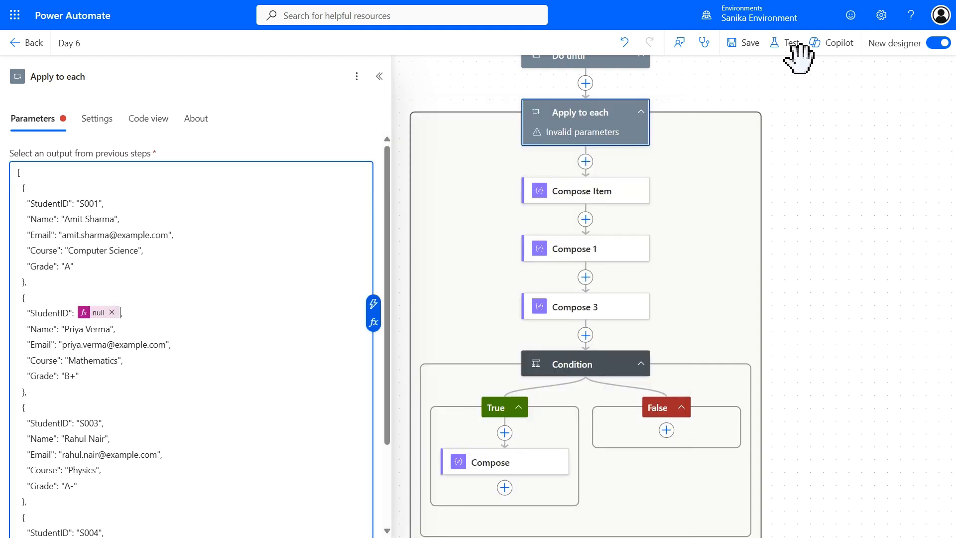
Test the flow again and compare the second iteration's results for Compose Item, Compose 1 and Compose 3
{"action": "left_click", "coordinate": [781, 43]}
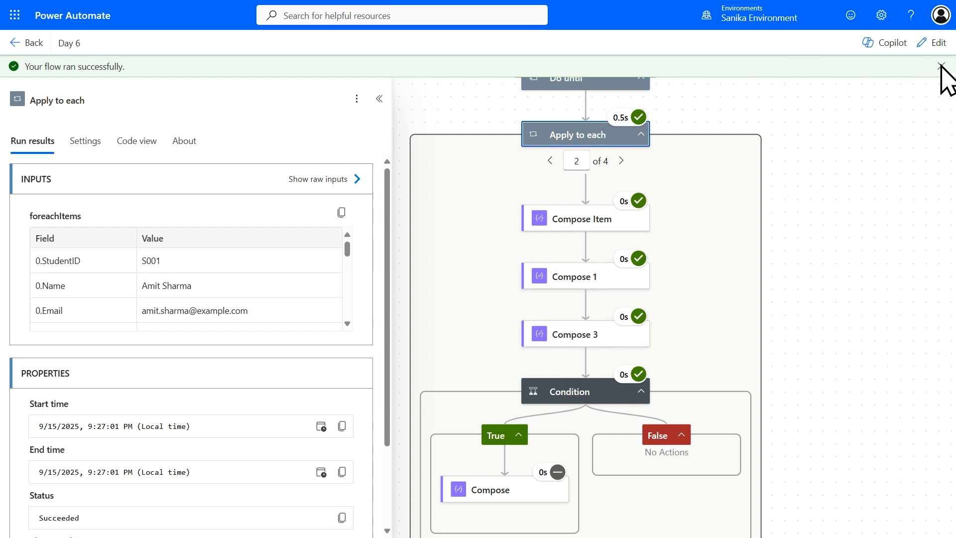
{"action": "left_click", "coordinate": [572, 335]}
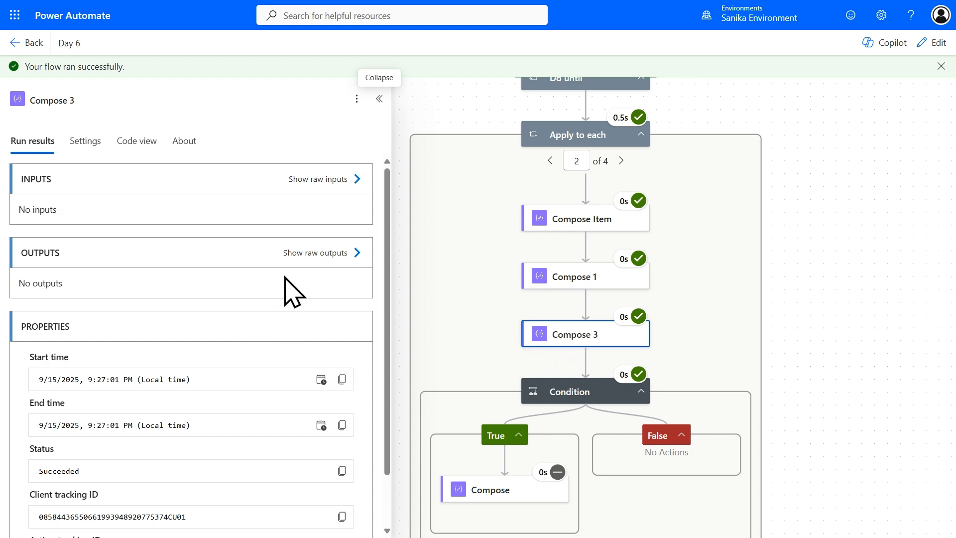
{"action": "left_click", "coordinate": [601, 231]}
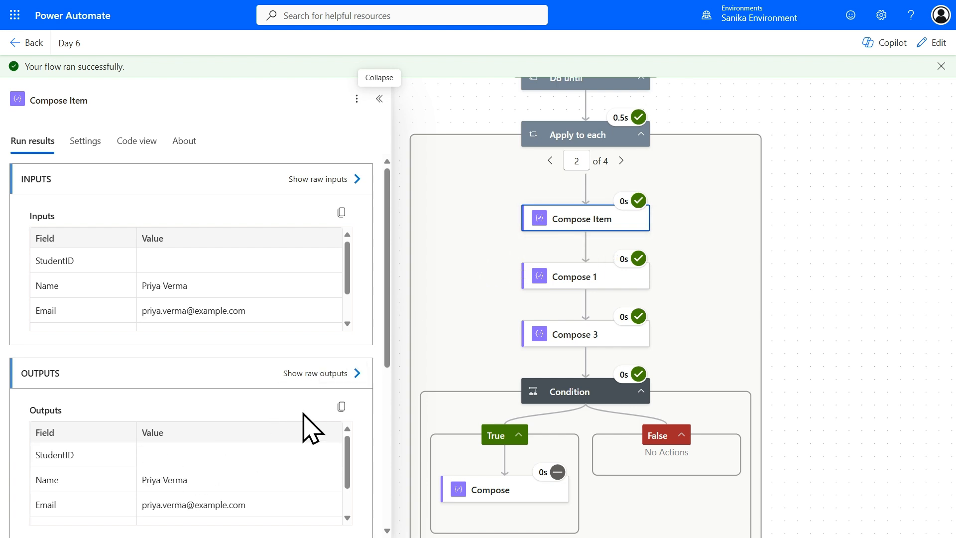
{"action": "left_click", "coordinate": [541, 338]}
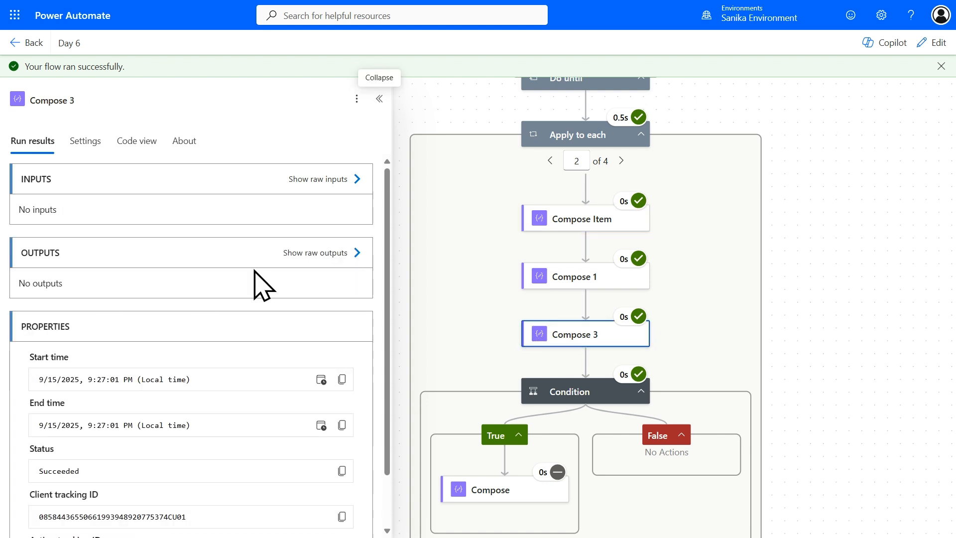
{"action": "left_click", "coordinate": [598, 272]}
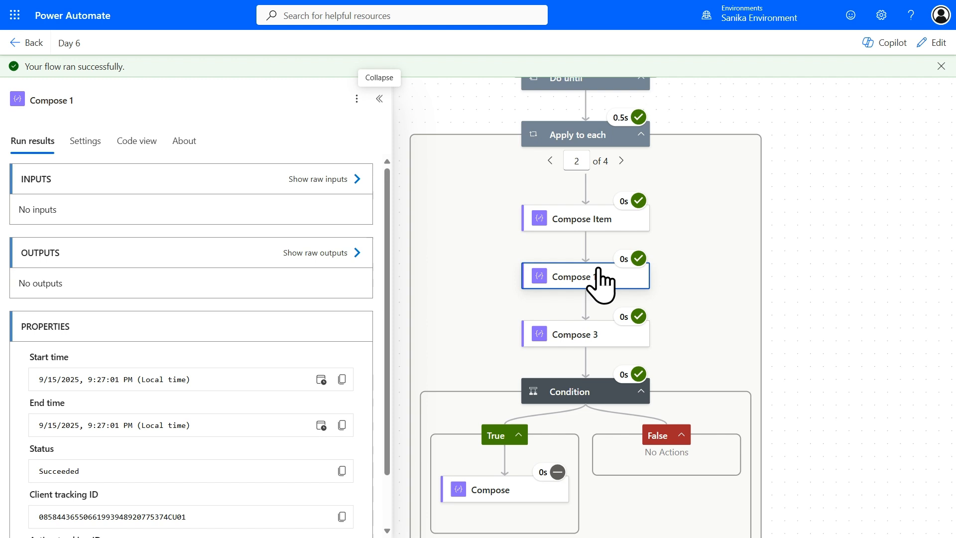
{"action": "left_click", "coordinate": [598, 330]}
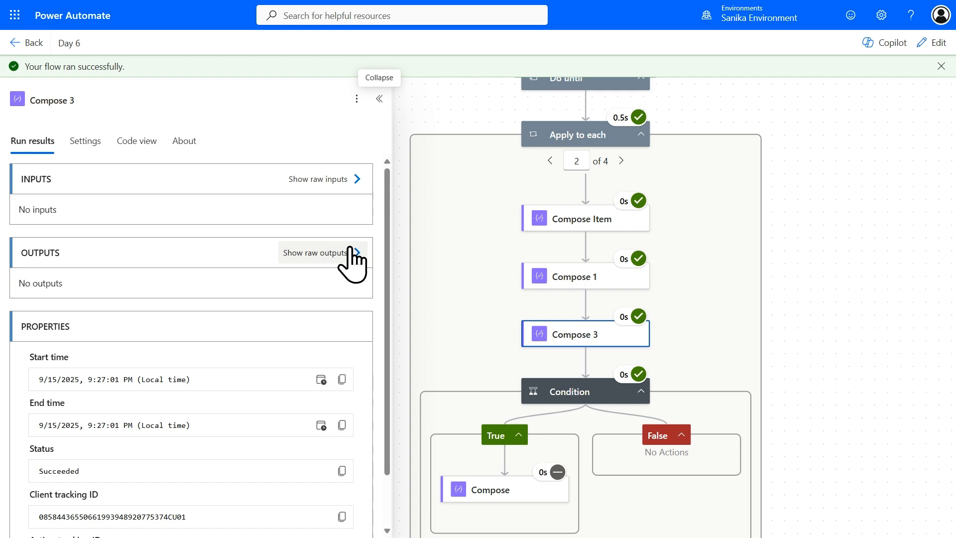
Dismiss the successful-run notification on the flow's test results
{"action": "left_click", "coordinate": [941, 66]}
{"action": "left_click_drag", "start_coordinate": [848, 341], "coordinate": [866, 269]}
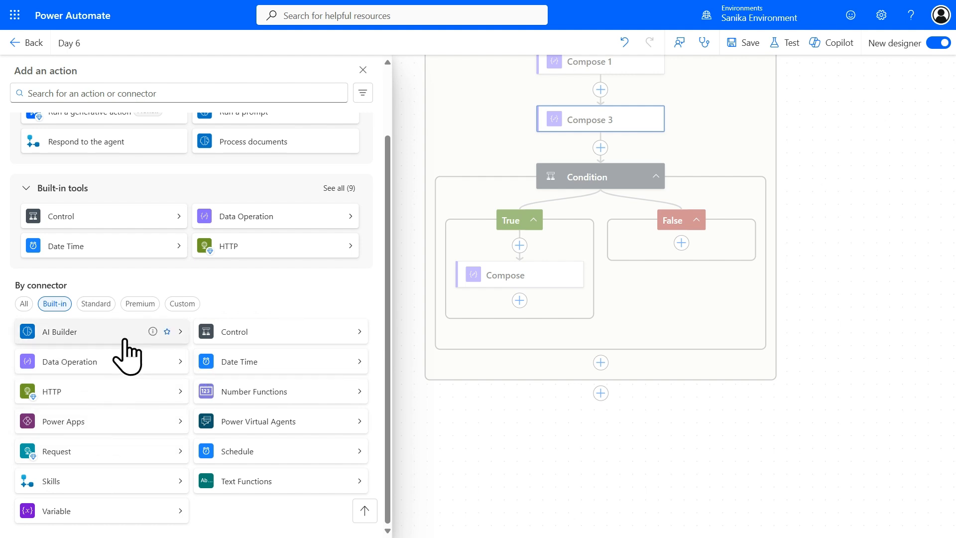
Browse the available action connectors in the Standard, Premium, Custom and All categories, and return to the Built-in connectors
{"action": "left_click", "coordinate": [101, 303]}
{"action": "scroll", "coordinate": [124, 421], "scroll_direction": "down", "scroll_amount": 10}
{"action": "scroll", "coordinate": [128, 424], "scroll_direction": "down", "scroll_amount": 5}
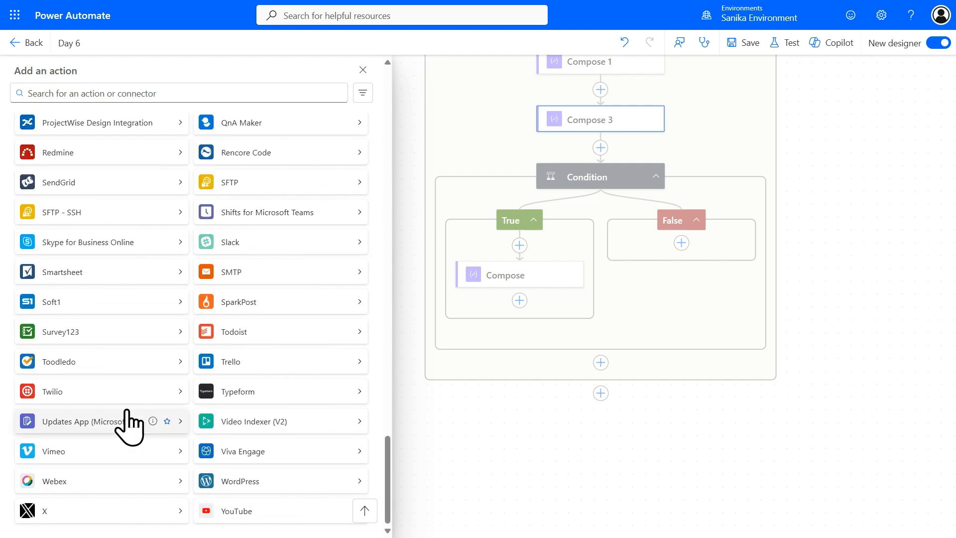
{"action": "scroll", "coordinate": [128, 426], "scroll_direction": "up", "scroll_amount": 15}
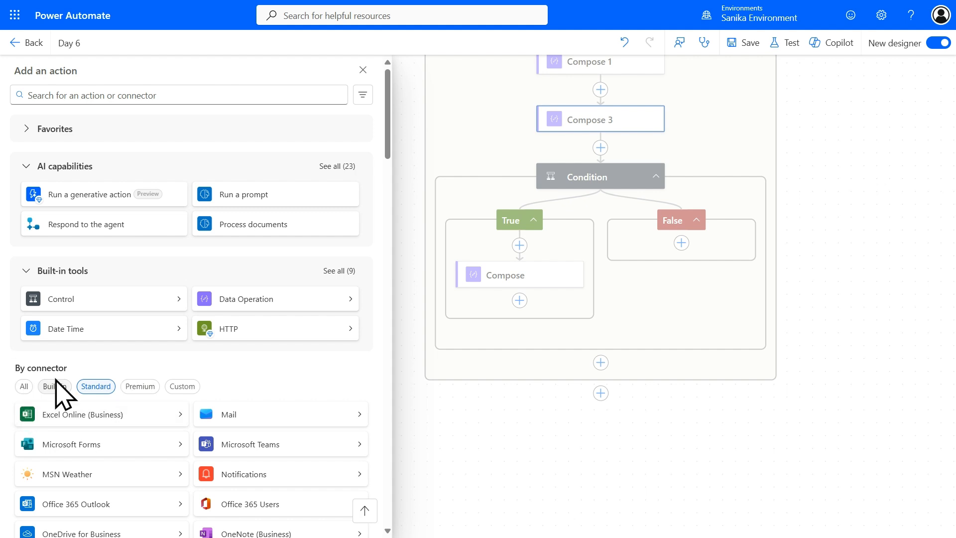
{"action": "left_click", "coordinate": [136, 387]}
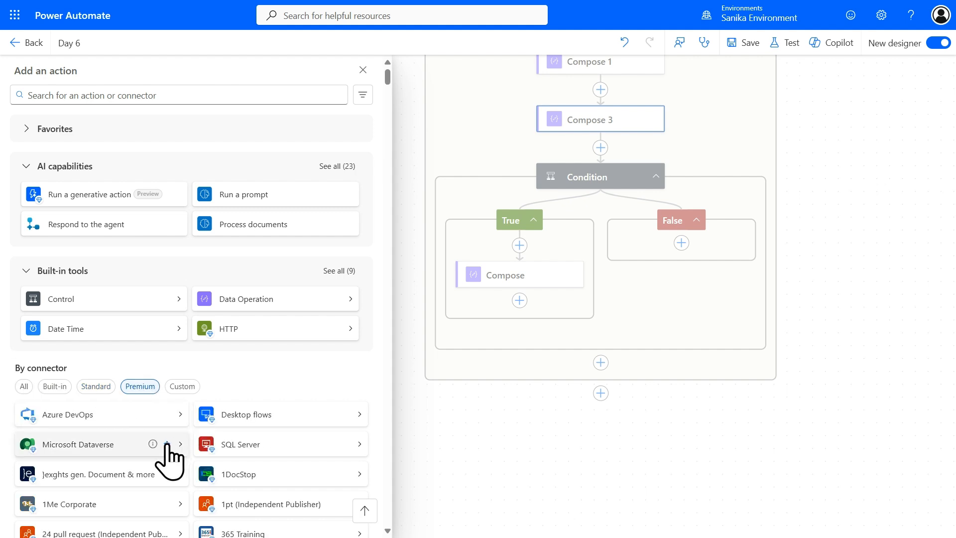
{"action": "scroll", "coordinate": [111, 448], "scroll_direction": "down", "scroll_amount": 10}
{"action": "scroll", "coordinate": [111, 437], "scroll_direction": "up", "scroll_amount": 15}
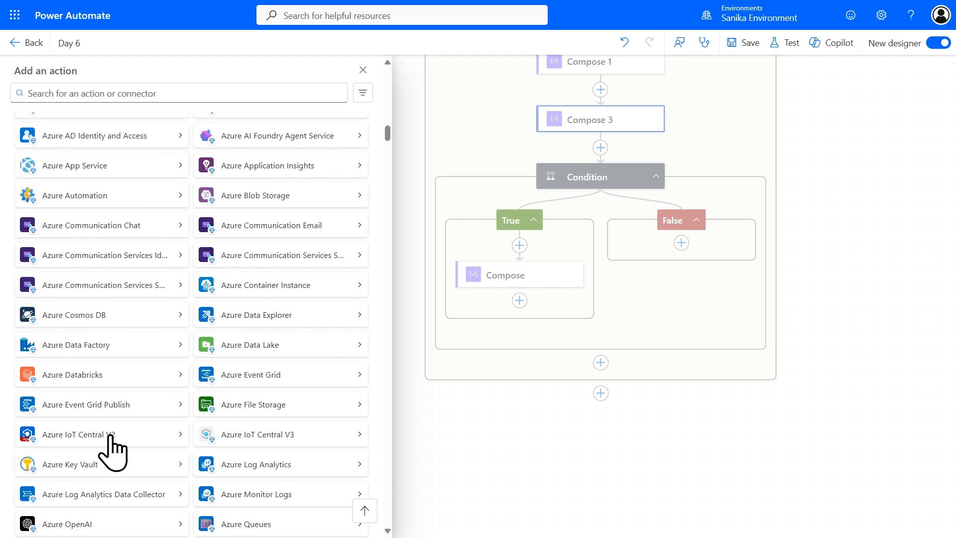
{"action": "left_click", "coordinate": [194, 392]}
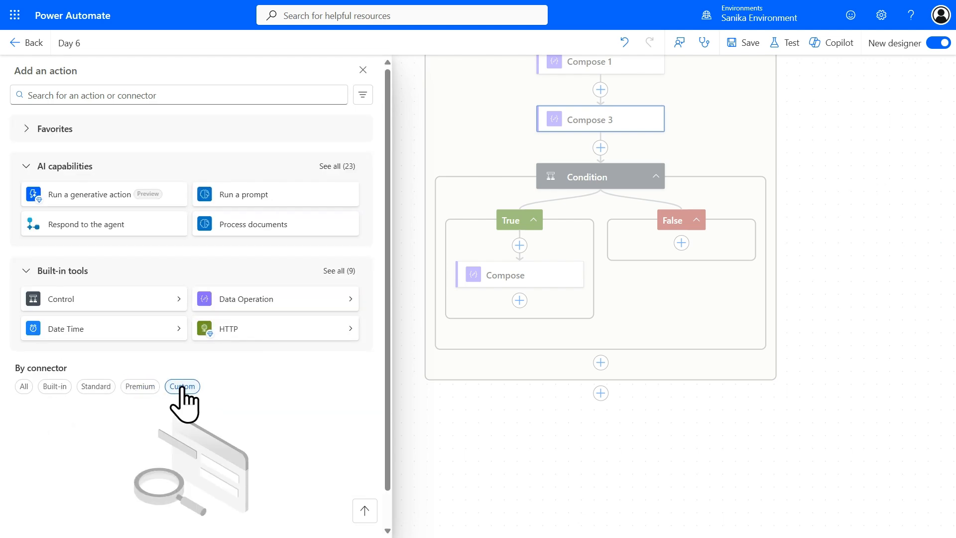
{"action": "left_click", "coordinate": [24, 387]}
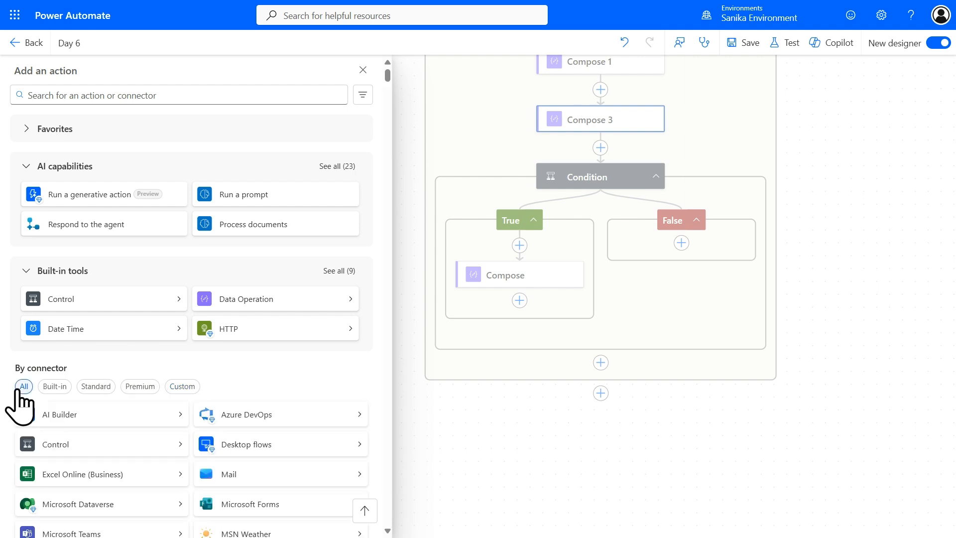
{"action": "left_click", "coordinate": [52, 387]}
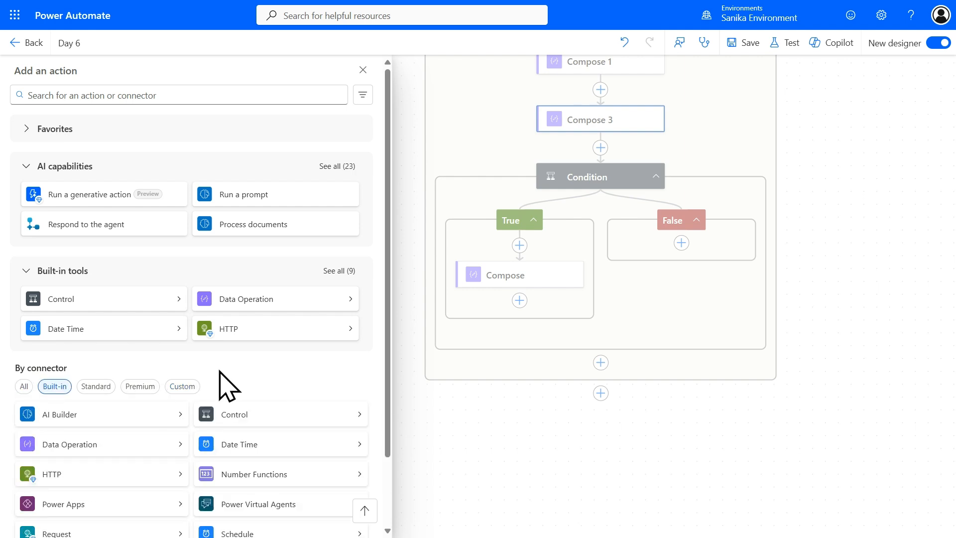
{"action": "scroll", "coordinate": [233, 367], "scroll_direction": "down", "scroll_amount": 2}
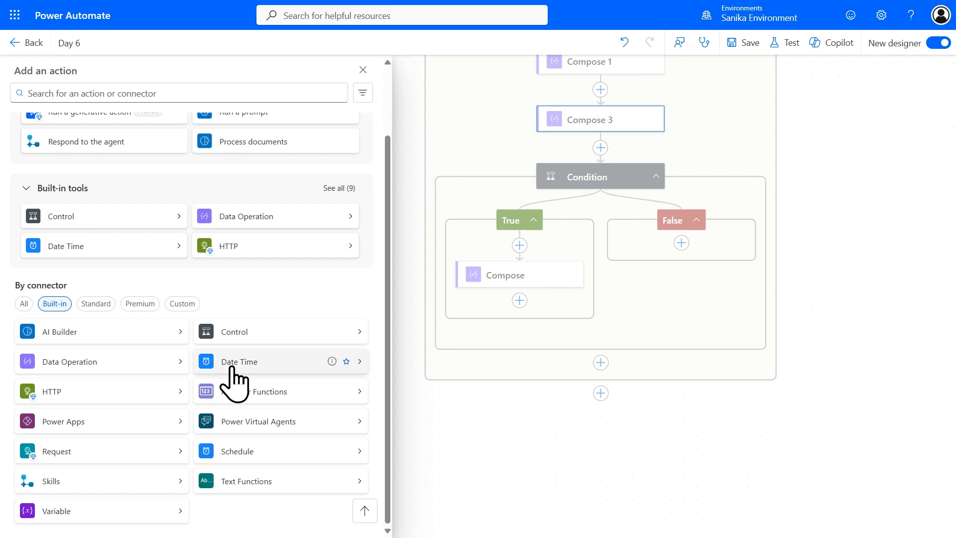